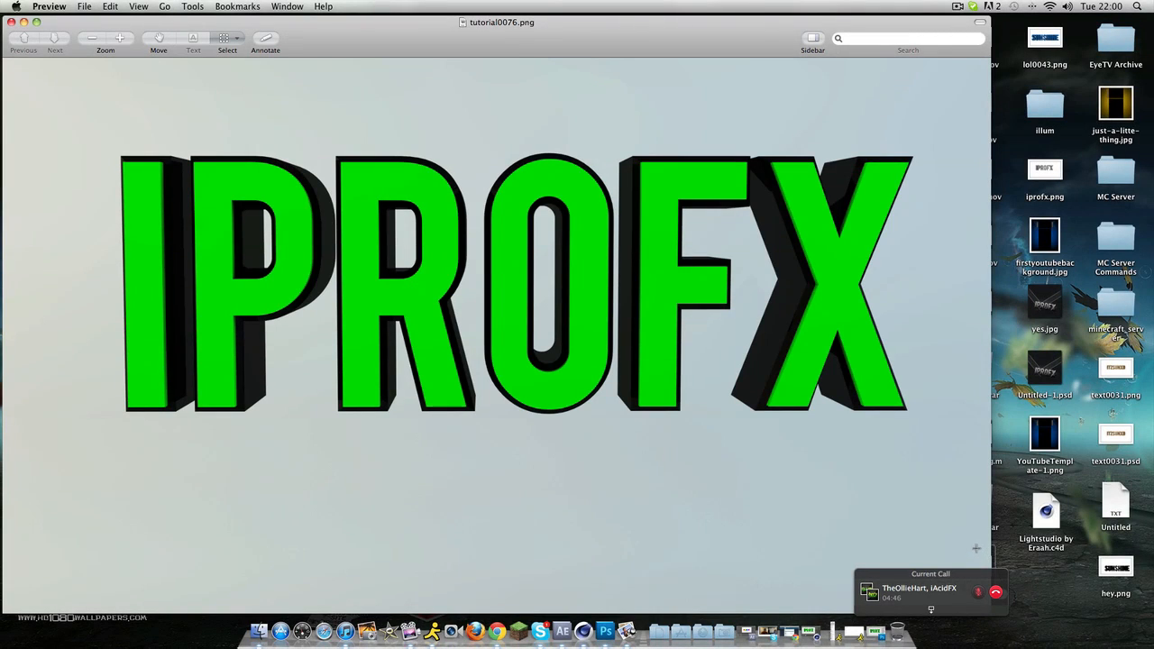
# Step: Examine the finished IPROFX render, checking the green faces, black outline and extruded sides of the letters
pyautogui.moveTo(62, 119); pyautogui.dragTo(927, 452)
pyautogui.moveTo(111, 309); pyautogui.dragTo(314, 389)
pyautogui.moveTo(83, 229); pyautogui.dragTo(105, 245)
pyautogui.moveTo(97, 289); pyautogui.dragTo(110, 244)
pyautogui.moveTo(198, 279); pyautogui.dragTo(242, 289)
pyautogui.moveTo(355, 322); pyautogui.dragTo(375, 329)
pyautogui.moveTo(538, 307); pyautogui.dragTo(544, 276)
pyautogui.moveTo(542, 230); pyautogui.dragTo(533, 211)
pyautogui.moveTo(274, 201); pyautogui.dragTo(241, 195)
pyautogui.moveTo(665, 220); pyautogui.dragTo(732, 229)
pyautogui.moveTo(429, 185); pyautogui.dragTo(354, 175)
pyautogui.moveTo(186, 175); pyautogui.dragTo(125, 168)
pyautogui.moveTo(163, 167); pyautogui.dragTo(776, 305)
pyautogui.moveTo(101, 87); pyautogui.dragTo(1, 226)
pyautogui.moveTo(258, 244); pyautogui.dragTo(552, 146)
# Step: Close the reference image, quit Preview and switch to CINEMA 4D
pyautogui.click(12, 22)
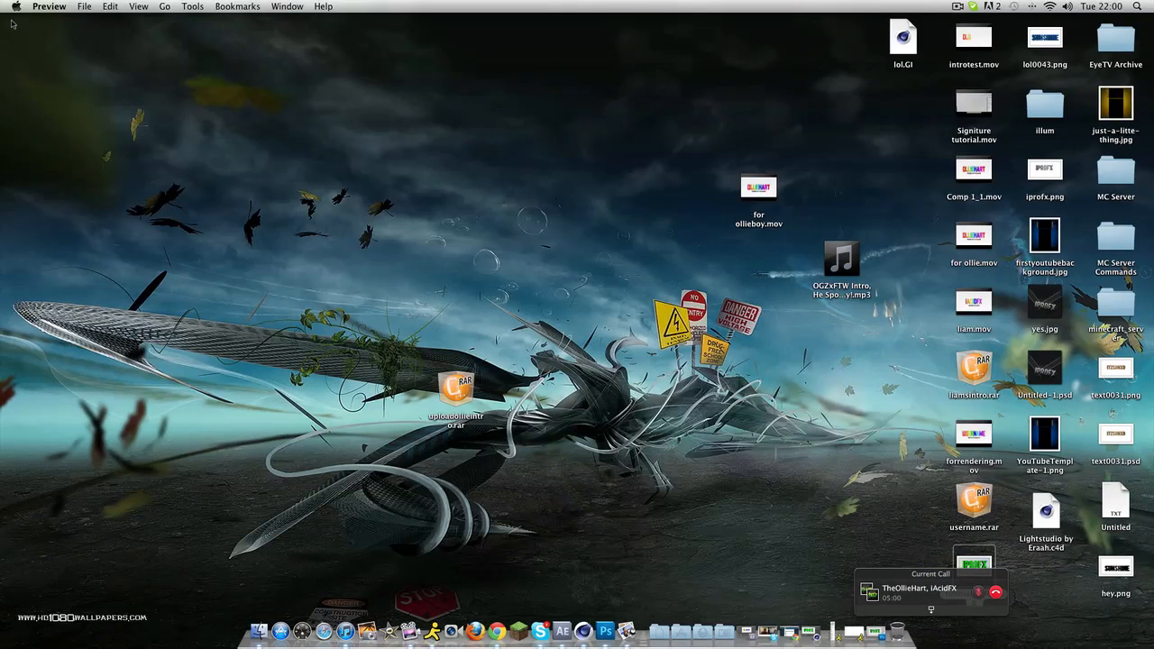
pyautogui.rightClick(631, 627)
pyautogui.click(626, 544)
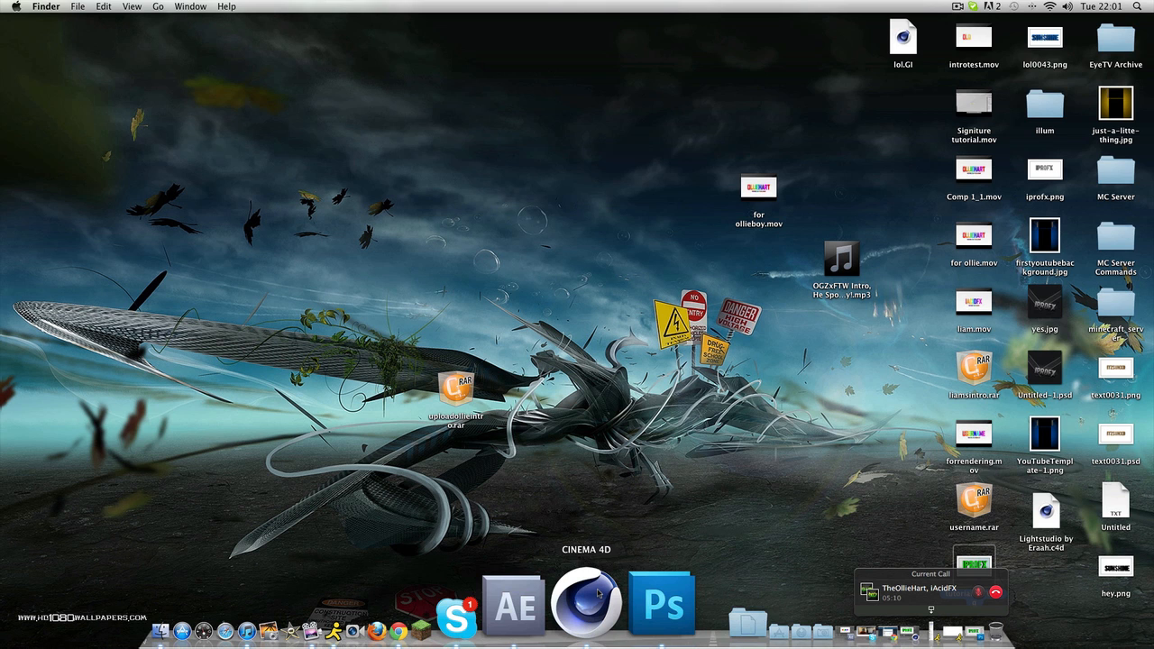
pyautogui.click(600, 592)
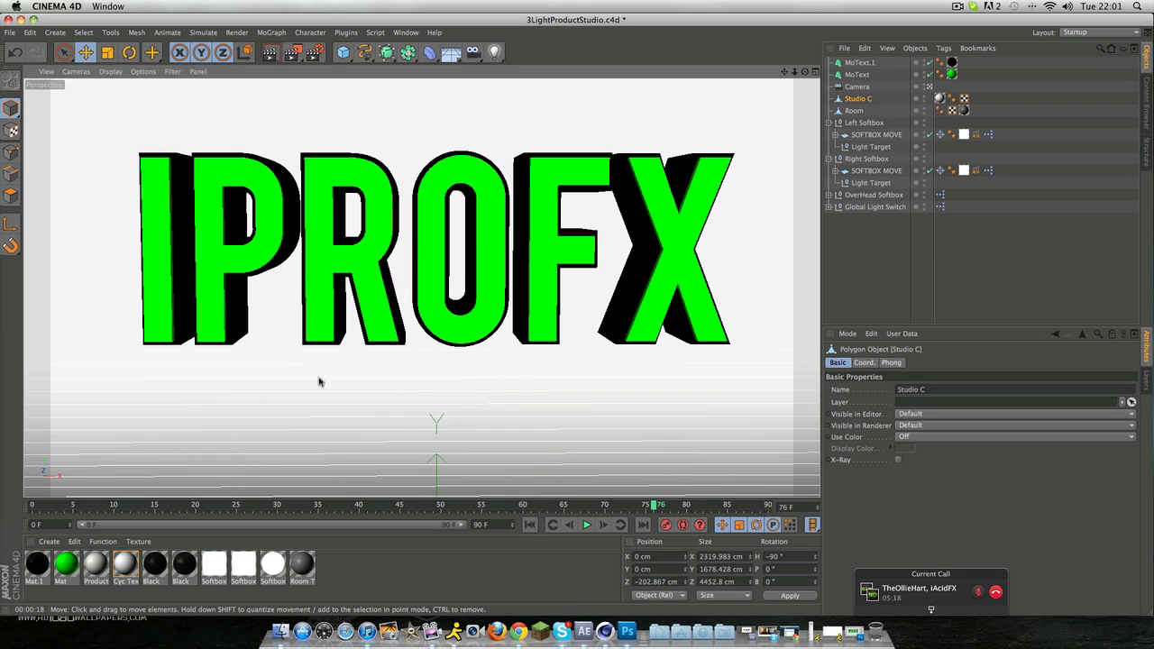
# Step: Review the softbox lights and the global light switch in the scene's object list
pyautogui.click(877, 135)
pyautogui.click(867, 159)
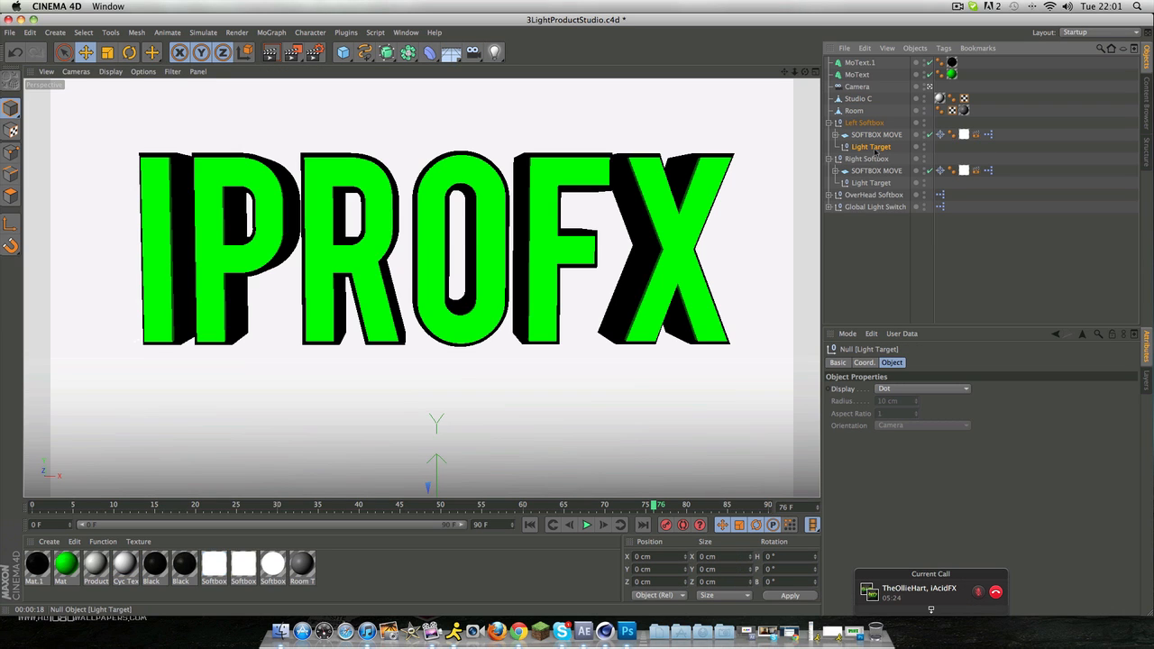
pyautogui.click(875, 207)
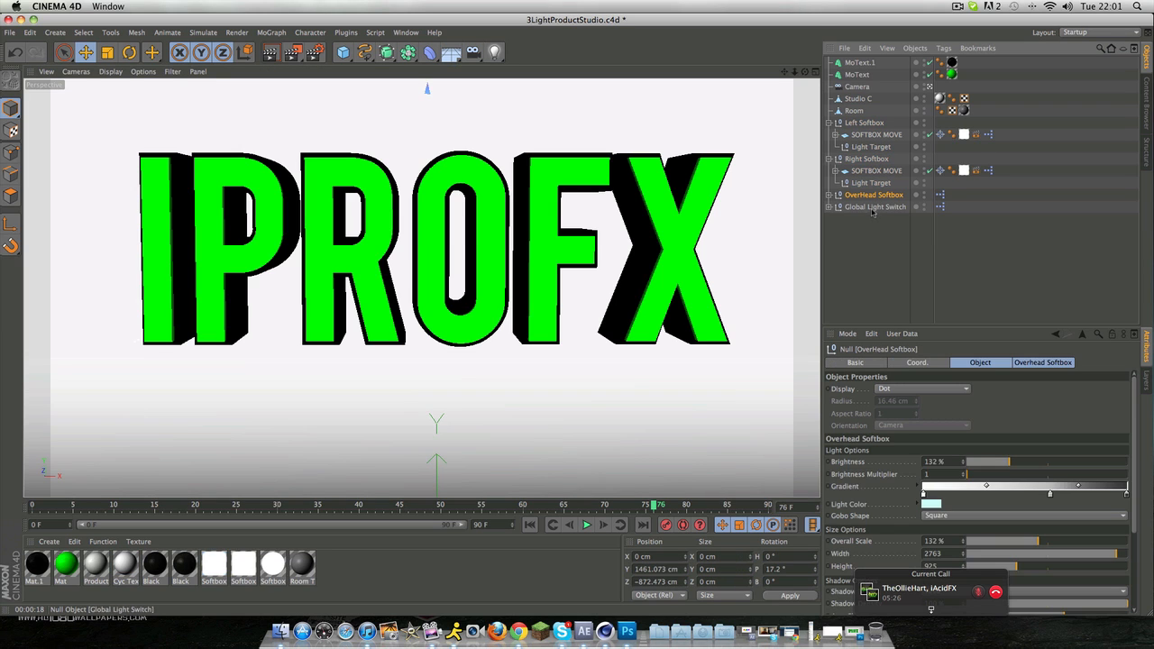
pyautogui.click(857, 241)
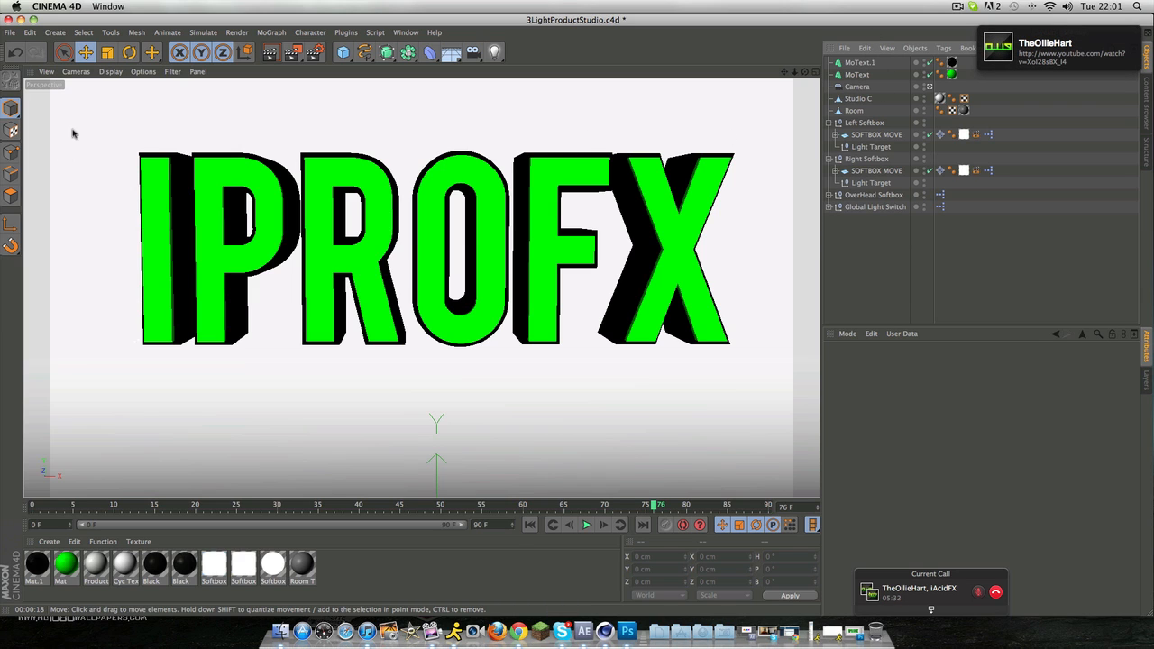
# Step: Save the scene to the Desktop under the name sceneforglossytext
pyautogui.click(13, 32)
pyautogui.click(36, 148)
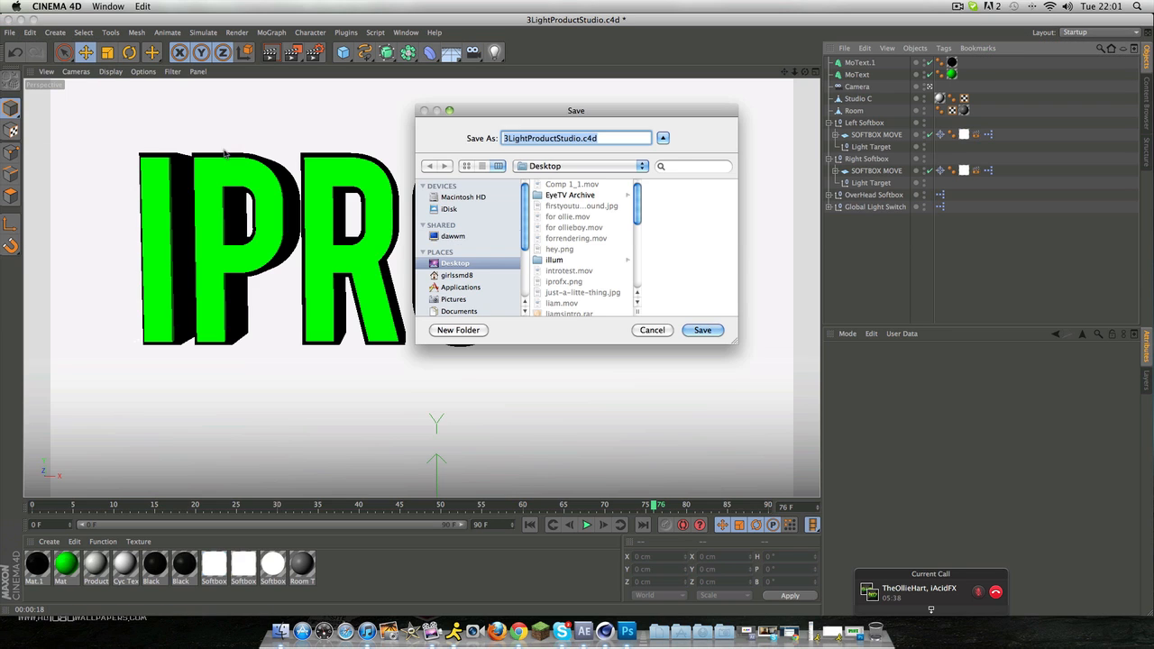
pyautogui.scroll(-10, 567, 211)
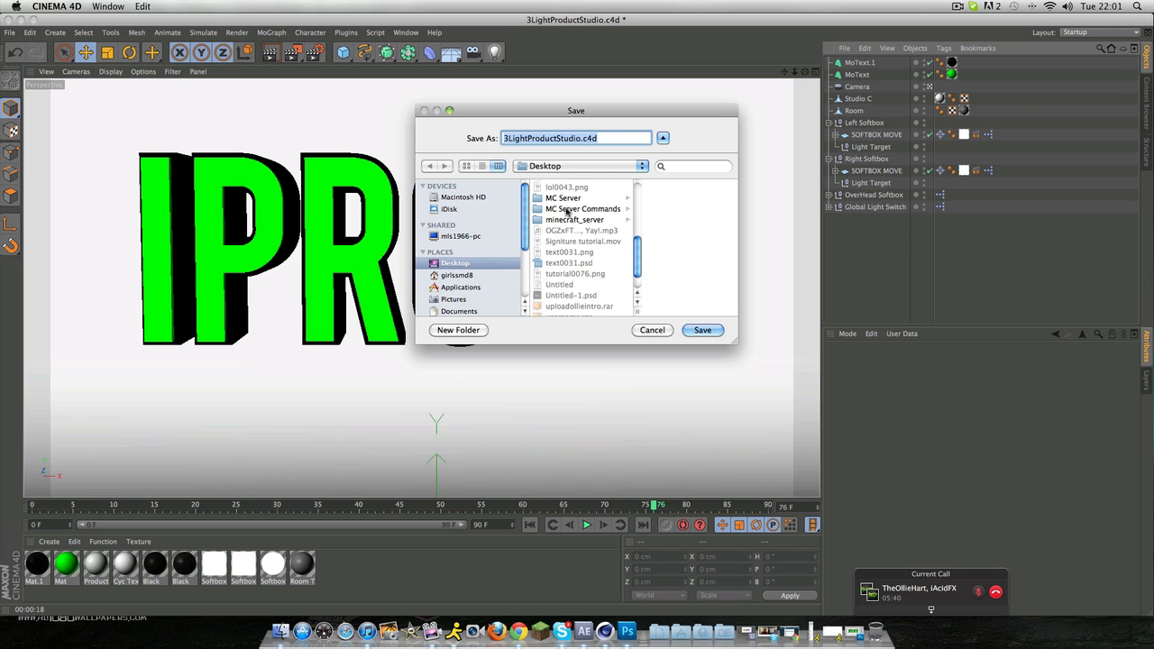
pyautogui.scroll(1, 566, 211)
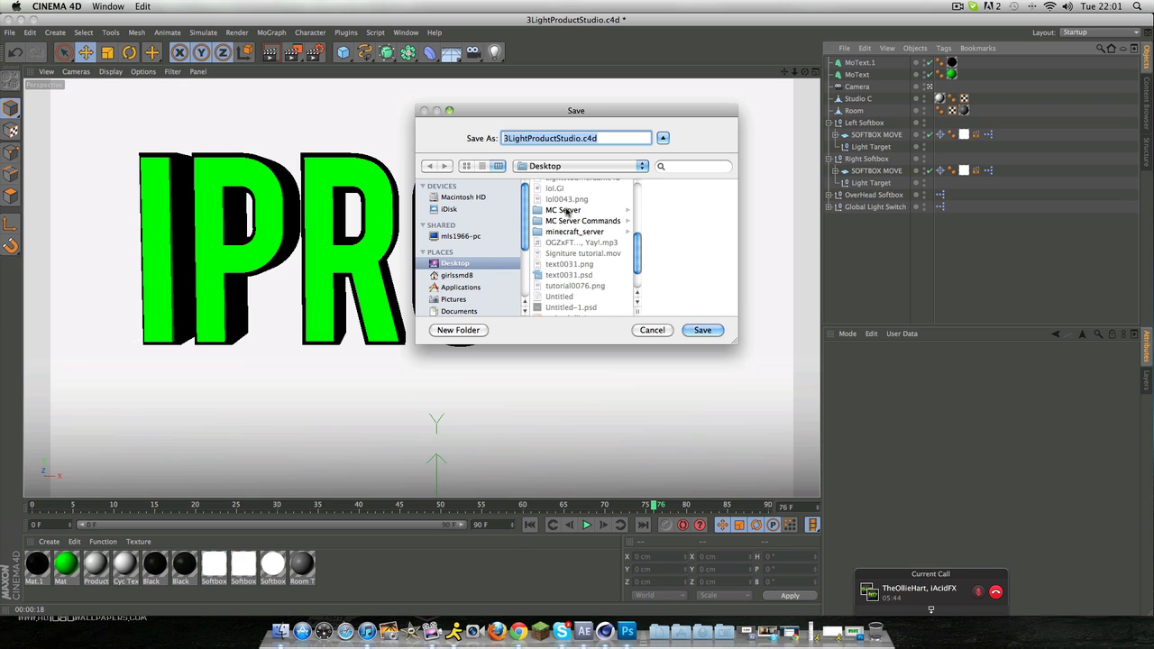
pyautogui.write('scen')
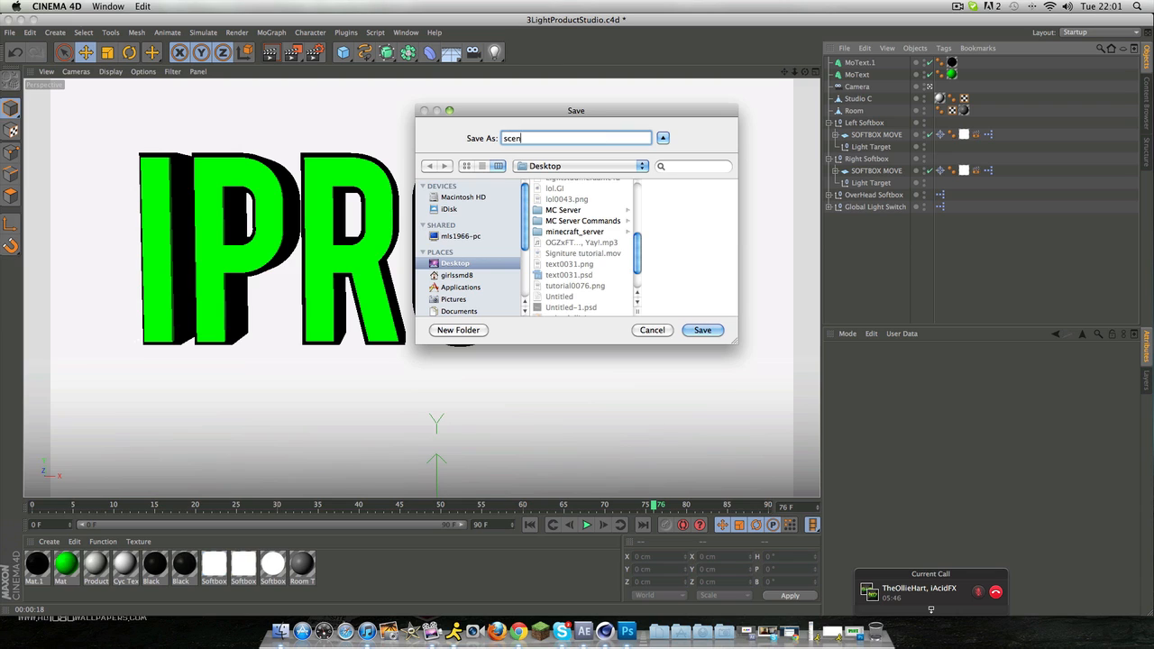
pyautogui.write('eforglossytext')
pyautogui.press('Return')
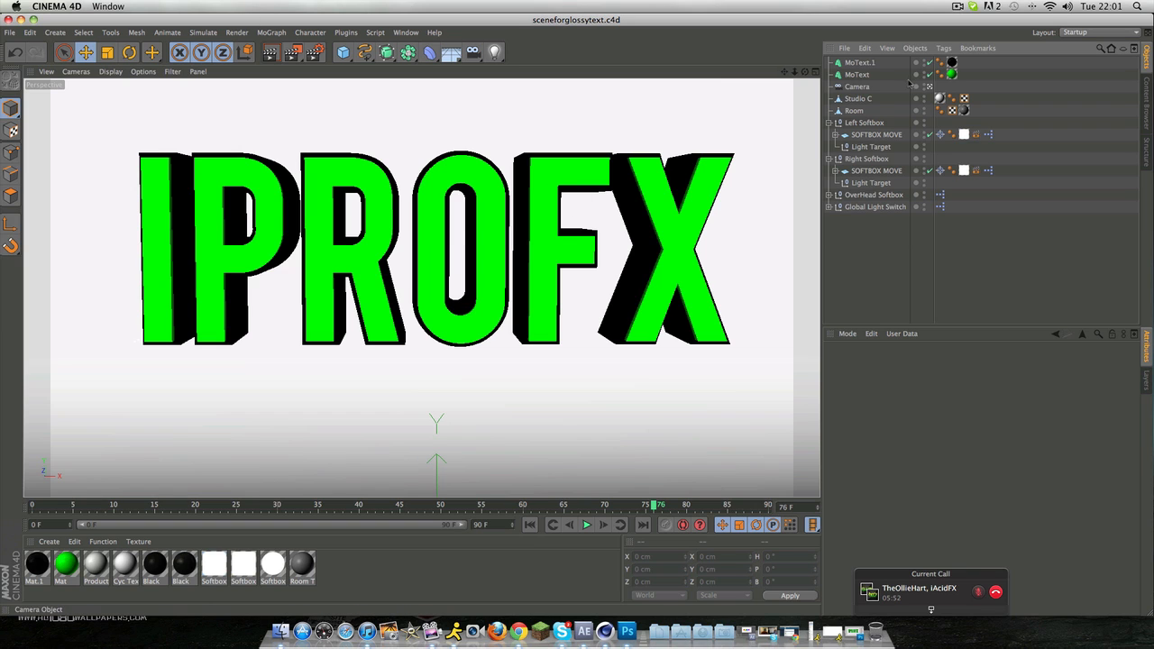
# Step: Delete both existing MoText objects from the studio scene
pyautogui.click(859, 64)
pyautogui.click(857, 75)
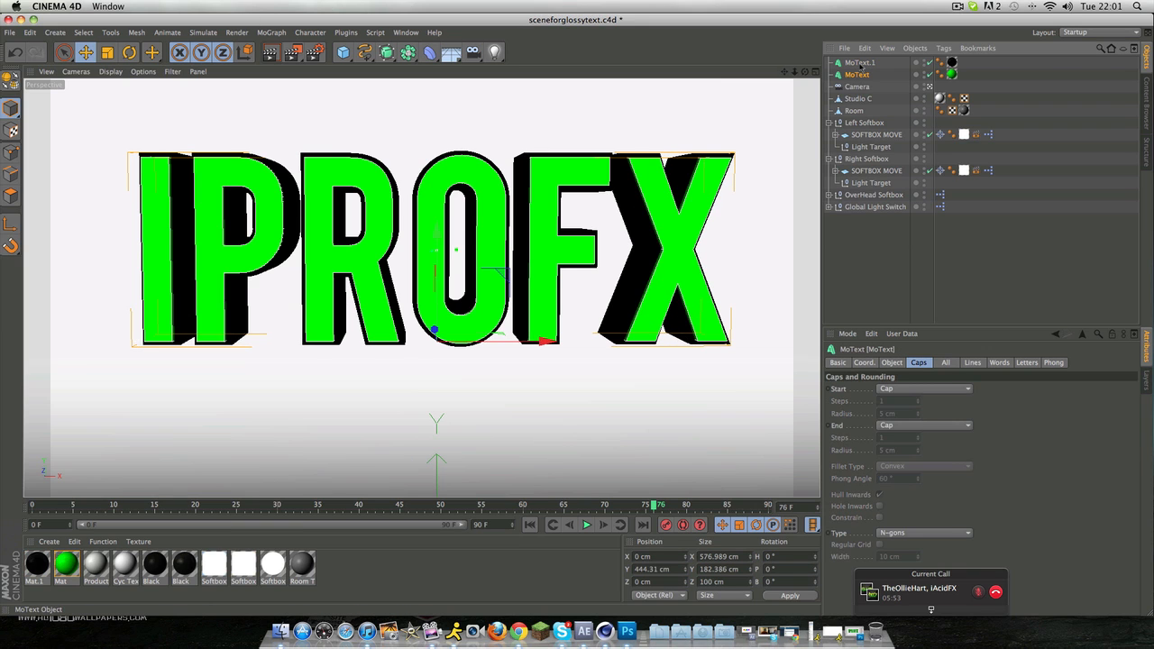
pyautogui.keyDown('shift'); pyautogui.click(861, 63); pyautogui.keyUp('shift')
pyautogui.press('Delete')
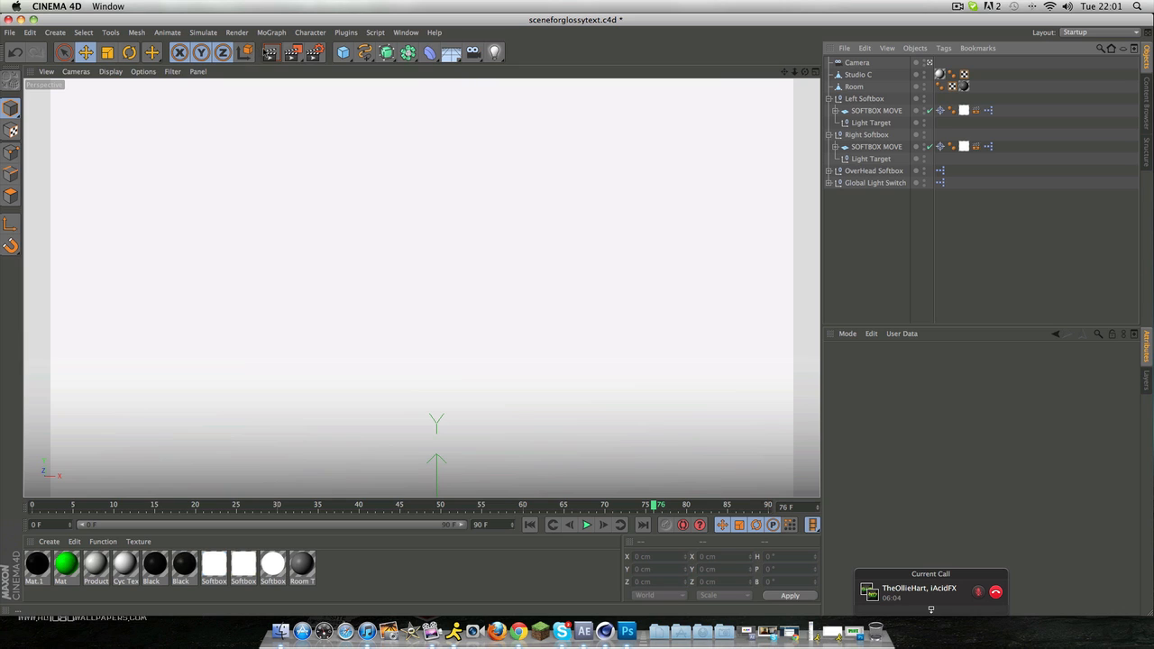
# Step: Add a new MoText object to the empty studio scene
pyautogui.click(271, 33)
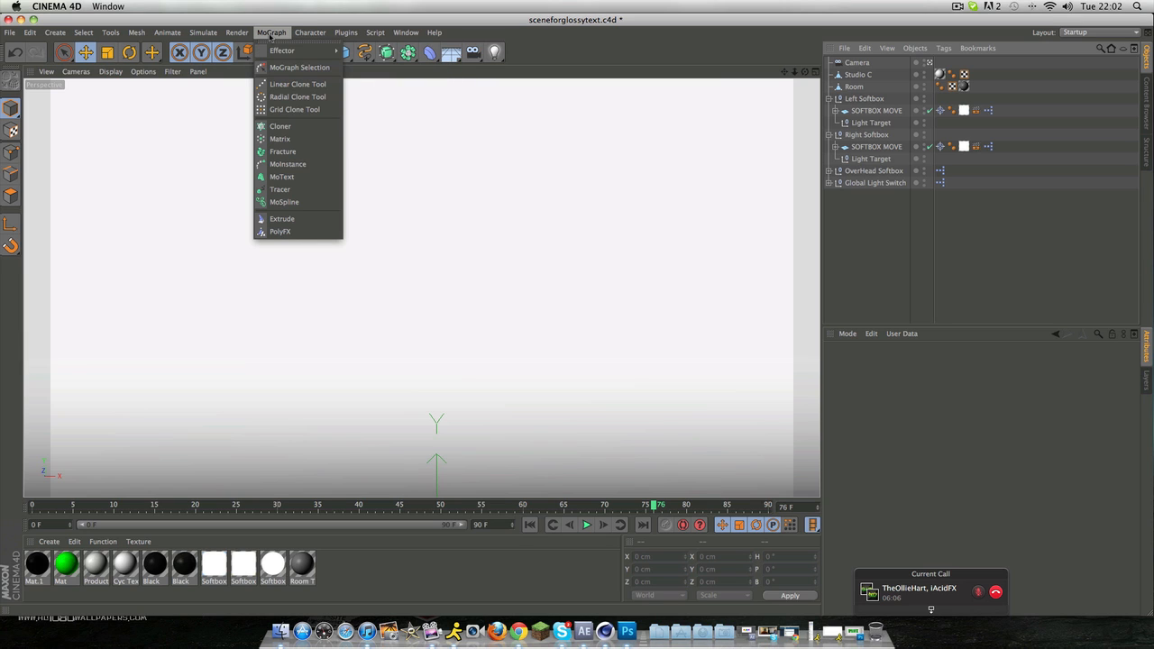
pyautogui.click(313, 178)
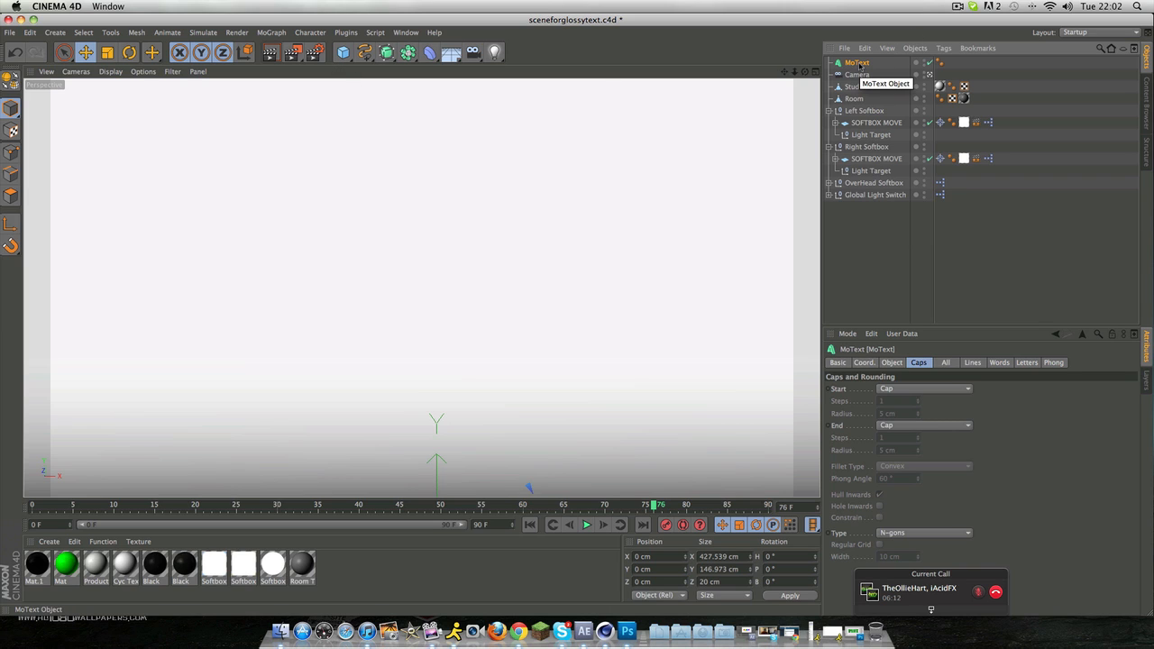
pyautogui.doubleClick(858, 63)
pyautogui.click(891, 66)
pyautogui.click(863, 65)
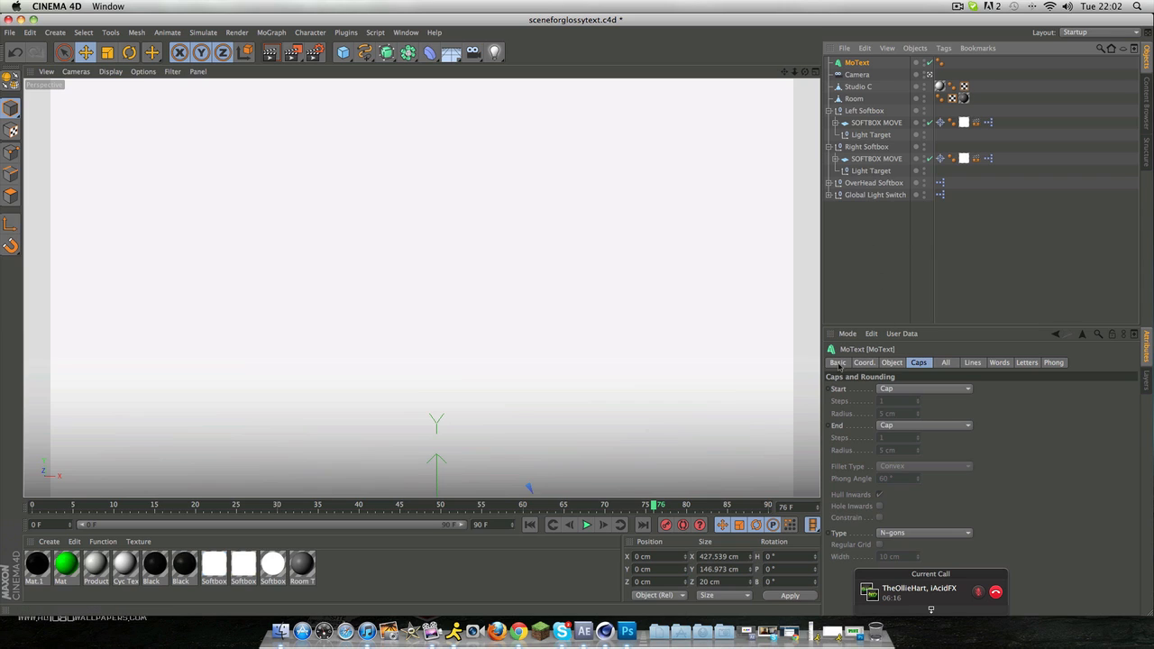
# Step: Set the MoText object's depth to 100 and its text to iProHD
pyautogui.click(838, 362)
pyautogui.click(866, 363)
pyautogui.click(892, 363)
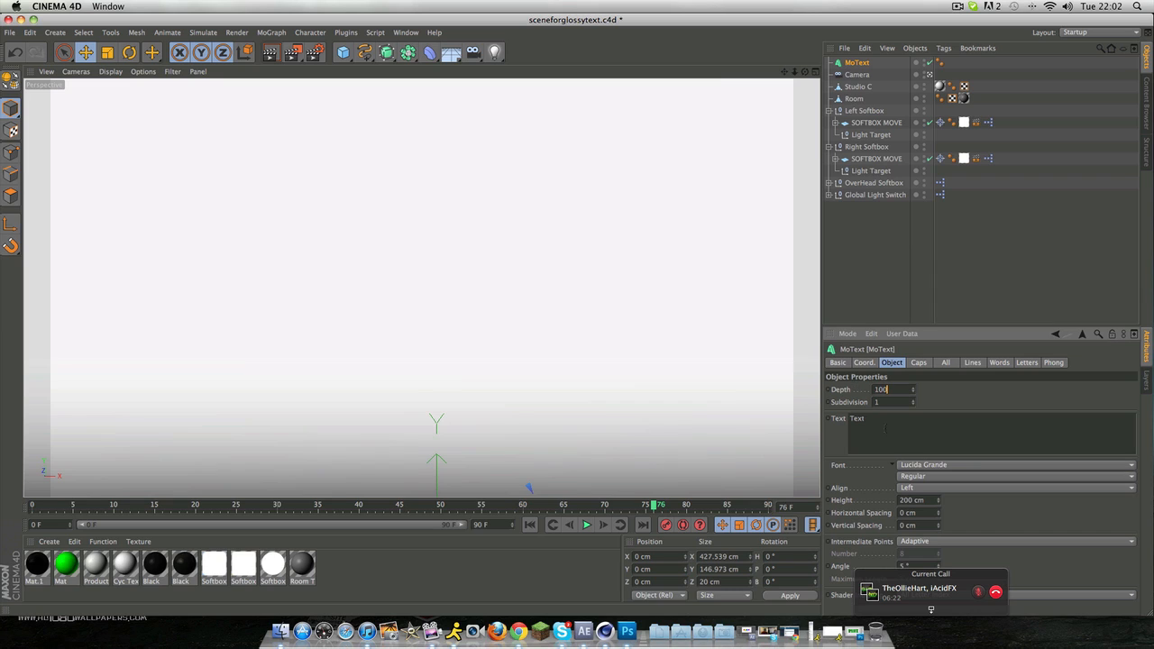
pyautogui.doubleClick(859, 419)
pyautogui.press('BackSpace')
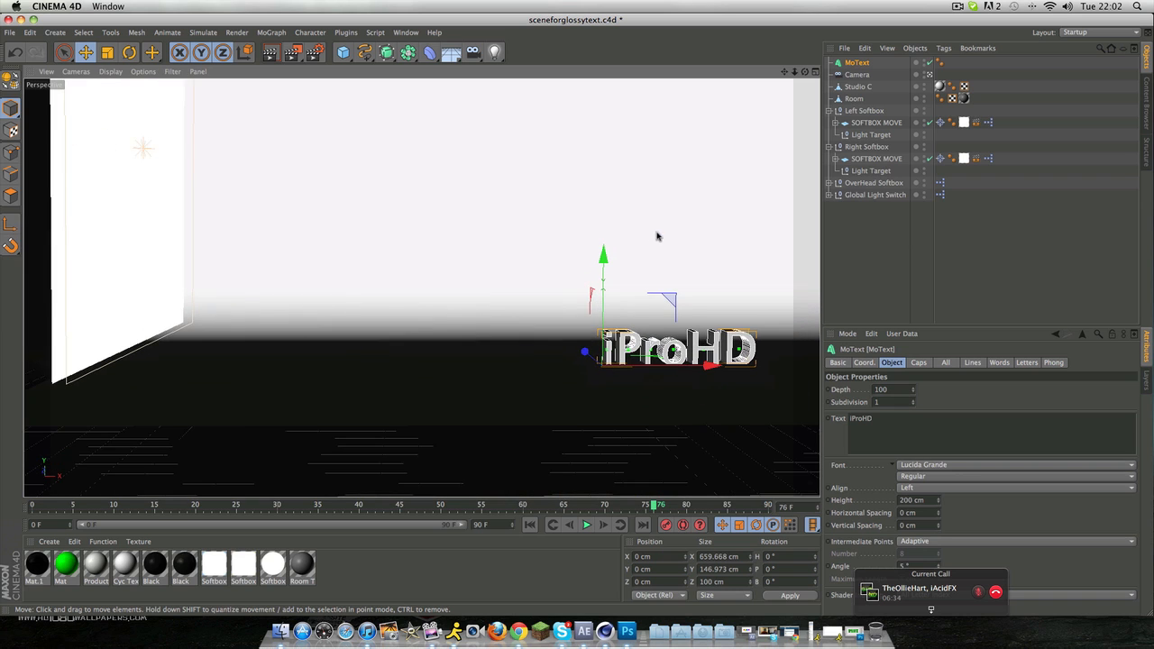
# Step: Raise the text along the Y axis to about 498 cm and set its alignment to Middle
pyautogui.moveTo(784, 72); pyautogui.dragTo(601, 71)
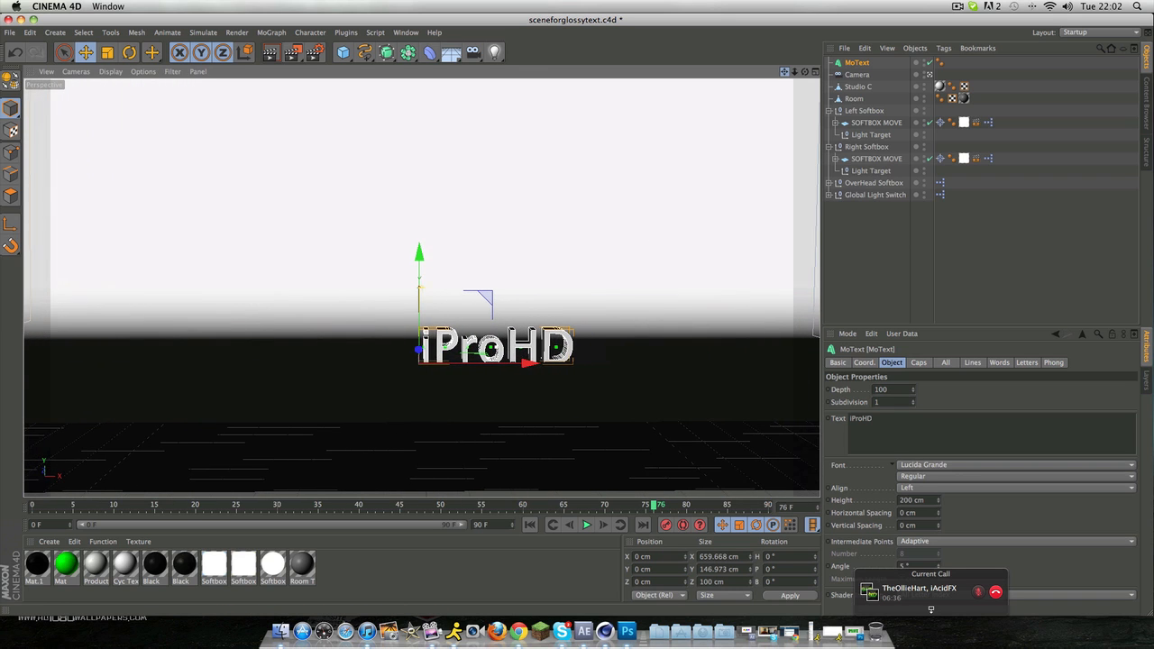
pyautogui.moveTo(420, 301); pyautogui.dragTo(440, 178)
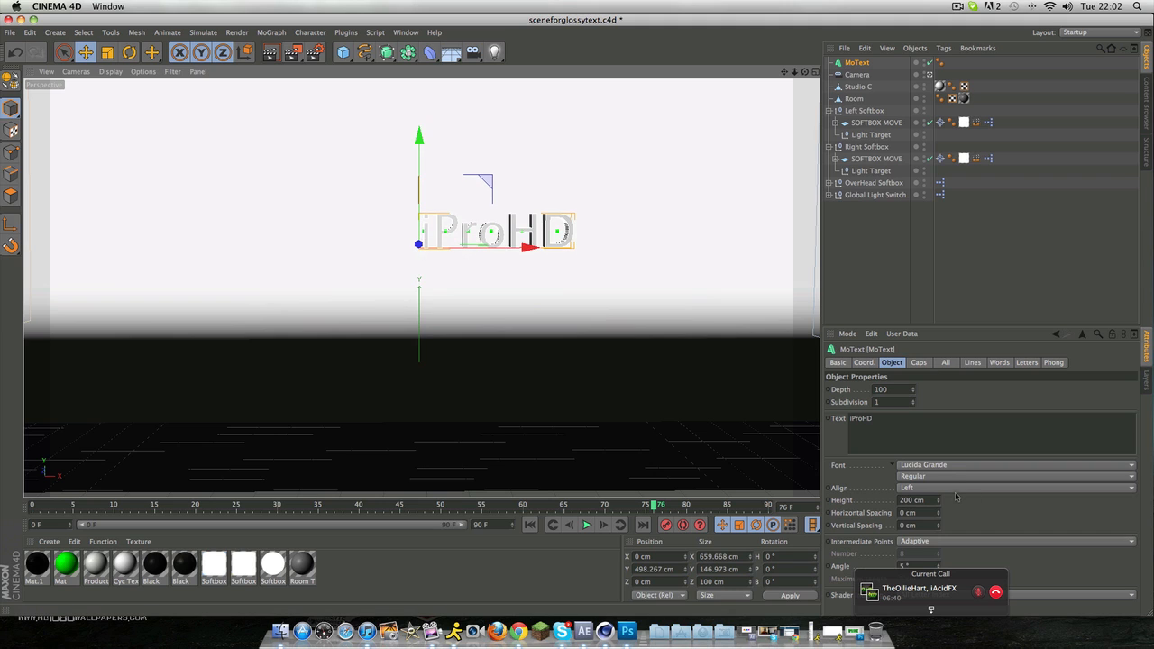
pyautogui.click(956, 492)
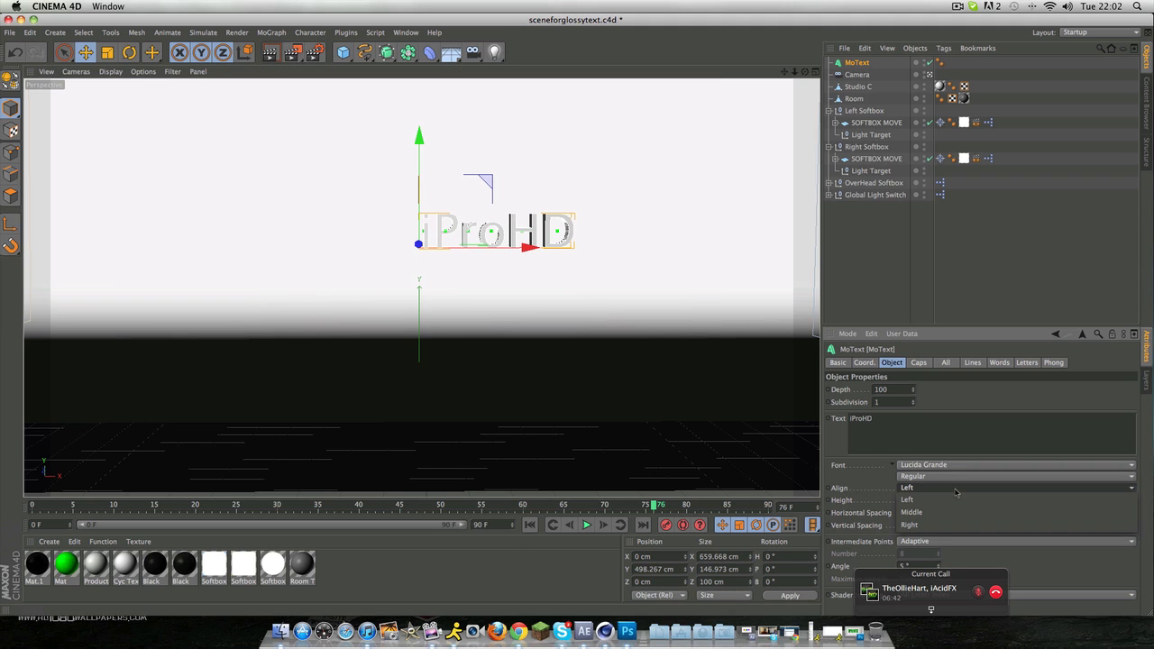
pyautogui.click(912, 512)
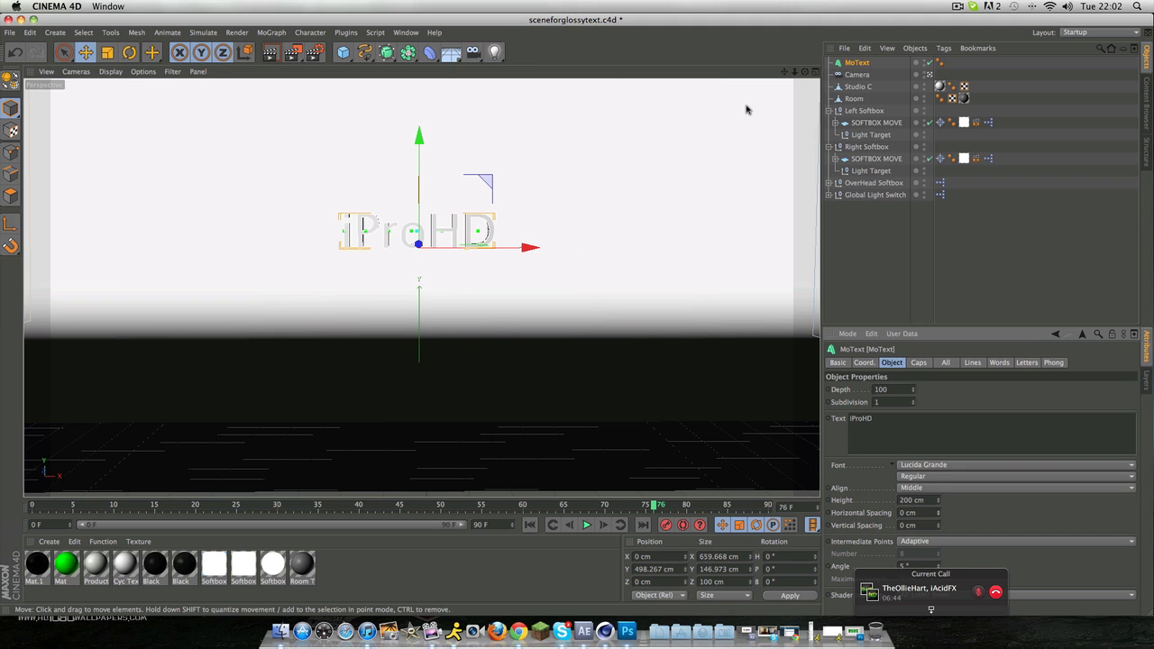
# Step: Change the font of the iProHD text to Bebas
pyautogui.moveTo(795, 71); pyautogui.dragTo(833, 71)
pyautogui.scroll(5, 408, 198)
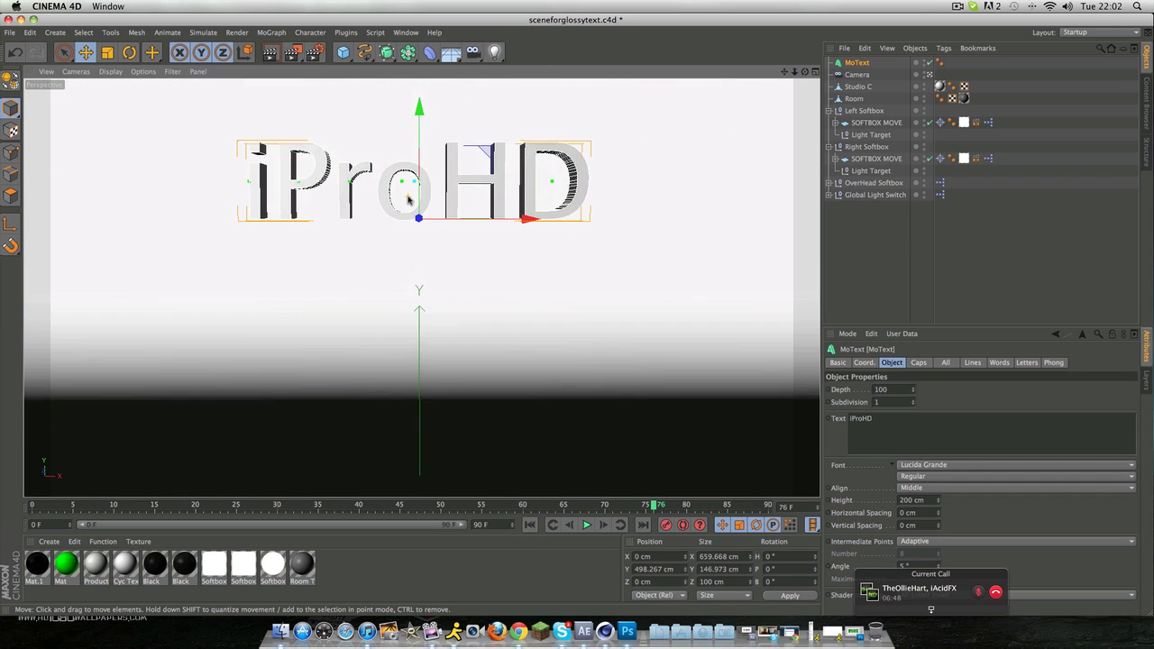
pyautogui.moveTo(805, 72)
pyautogui.mouseDown()
pyautogui.moveTo(805, 47)
pyautogui.moveTo(803, 108)
pyautogui.moveTo(805, 71)
pyautogui.mouseUp()
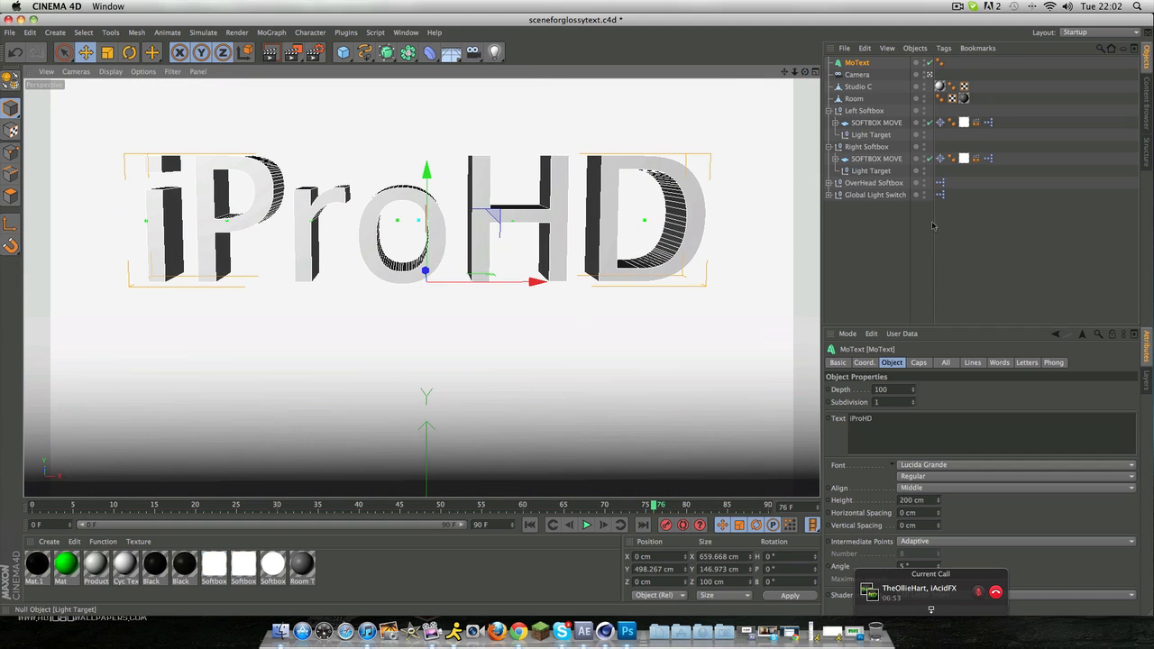
pyautogui.click(983, 465)
pyautogui.scroll(15, 980, 439)
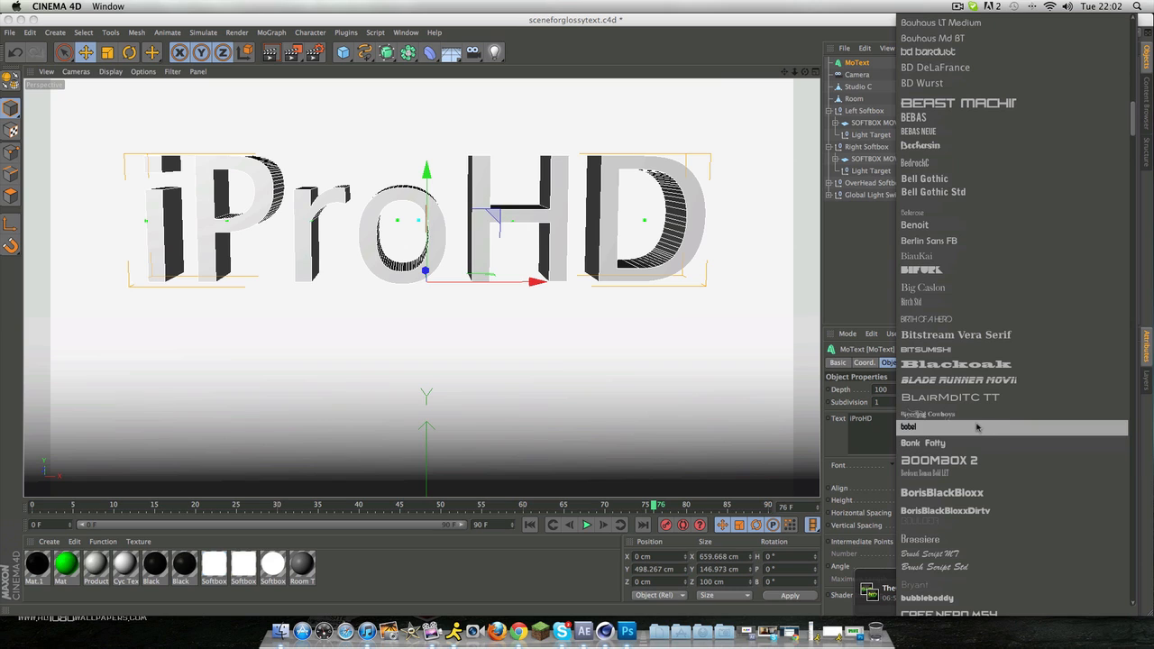
pyautogui.click(942, 117)
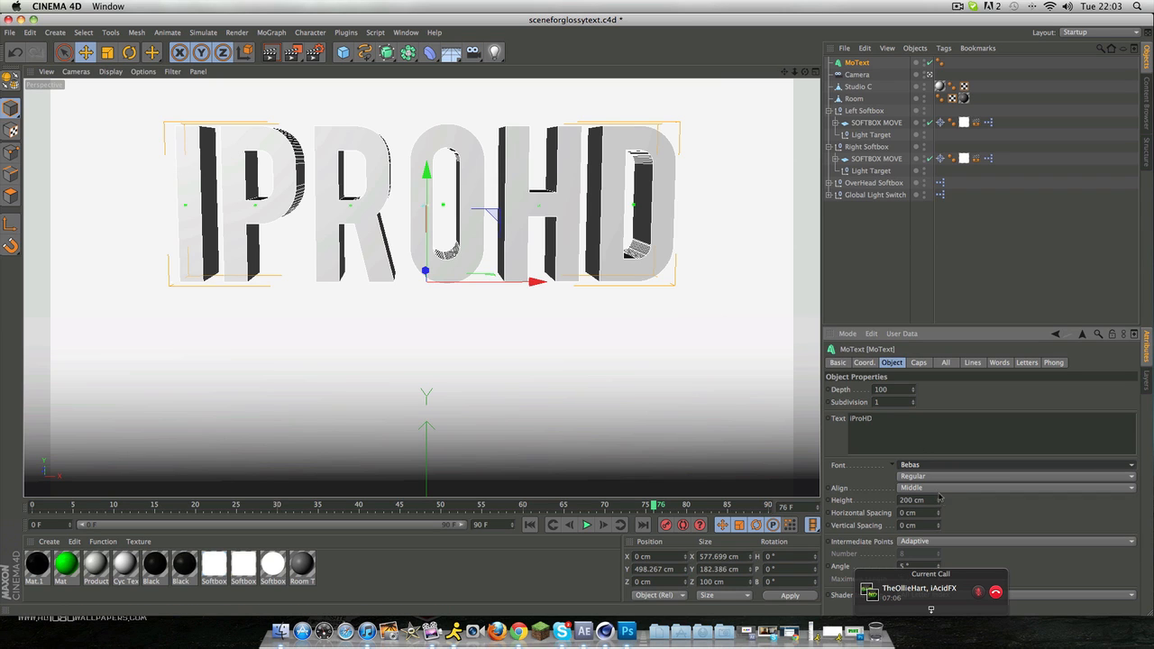
# Step: Set the iProHD text's extrusion depth to 150
pyautogui.moveTo(939, 515); pyautogui.dragTo(939, 515)
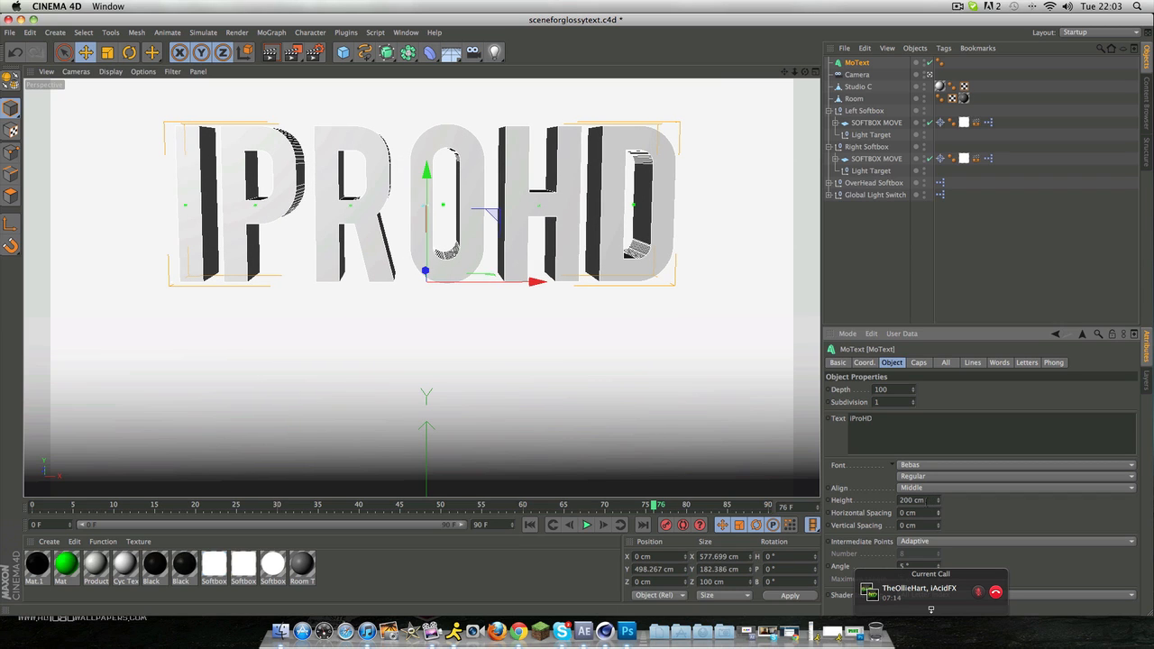
pyautogui.click(992, 512)
pyautogui.press('Return')
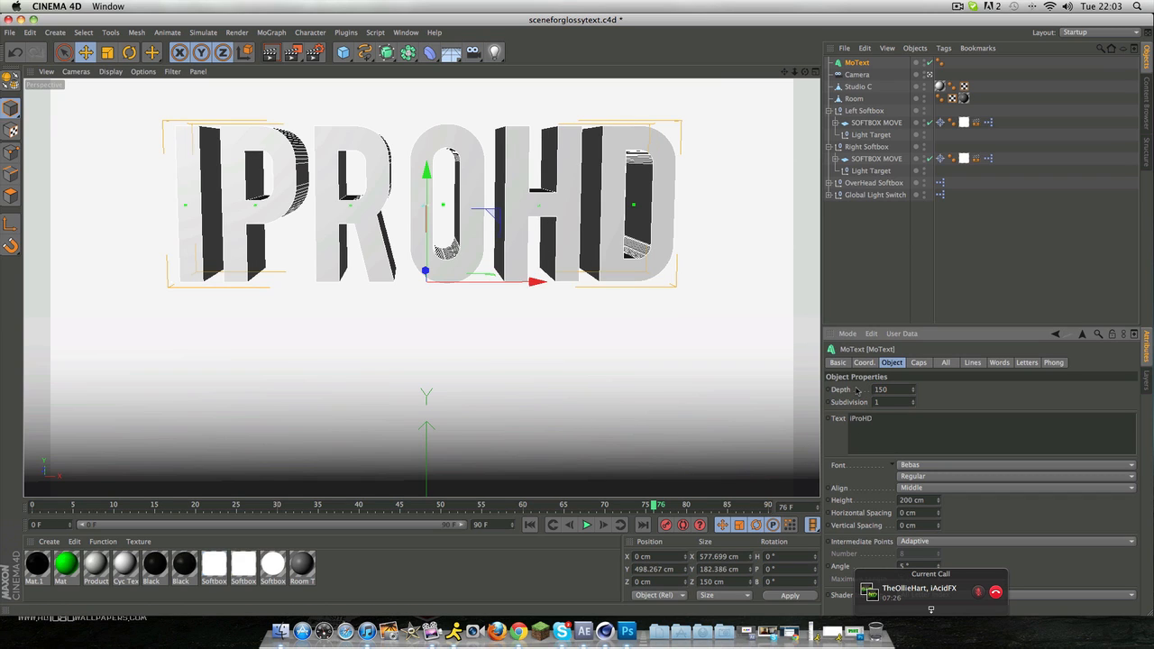
# Step: Duplicate the iProHD MoText object in place
pyautogui.scroll(10, 298, 255)
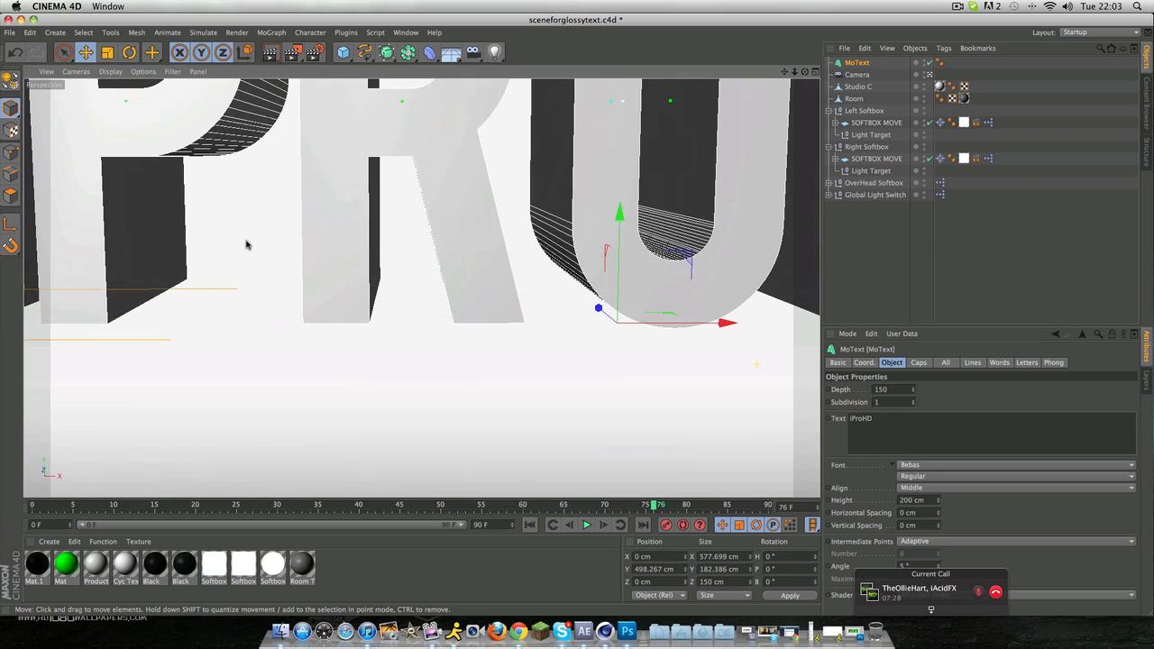
pyautogui.scroll(-7, 263, 250)
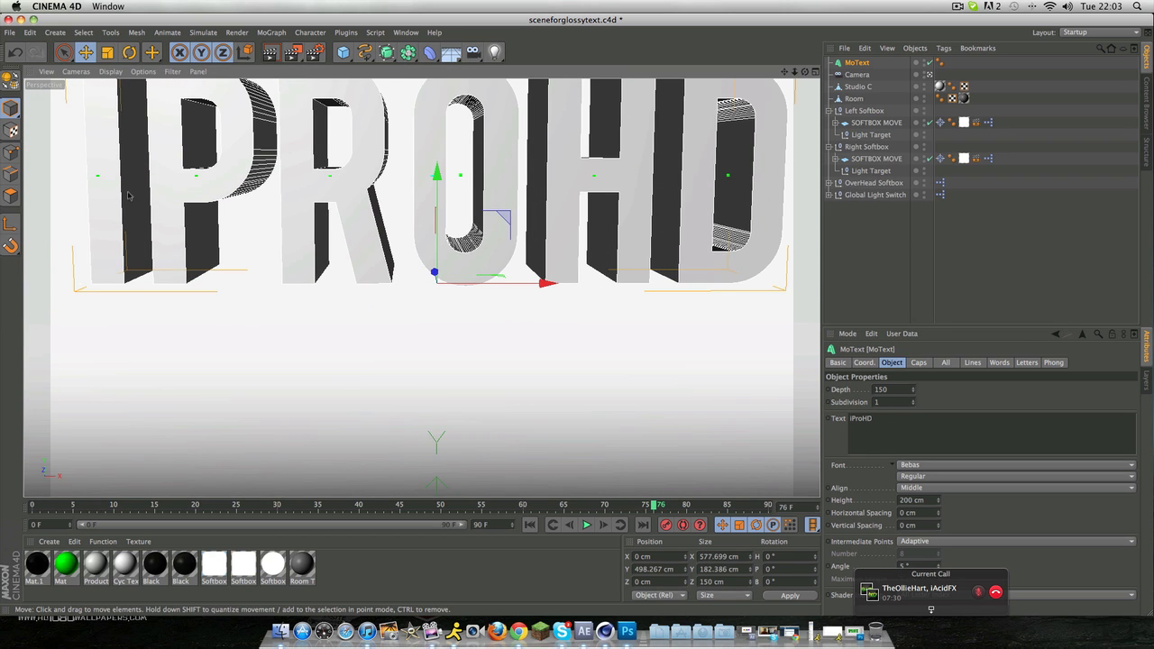
pyautogui.scroll(-5, 187, 198)
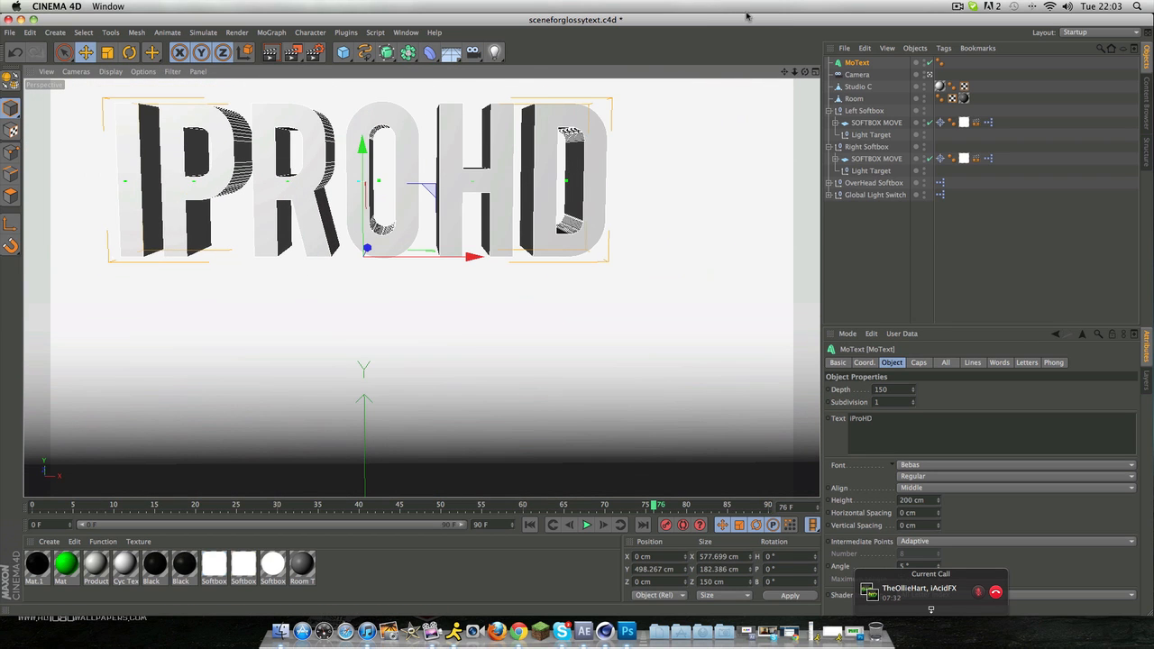
pyautogui.moveTo(784, 71); pyautogui.dragTo(865, 109)
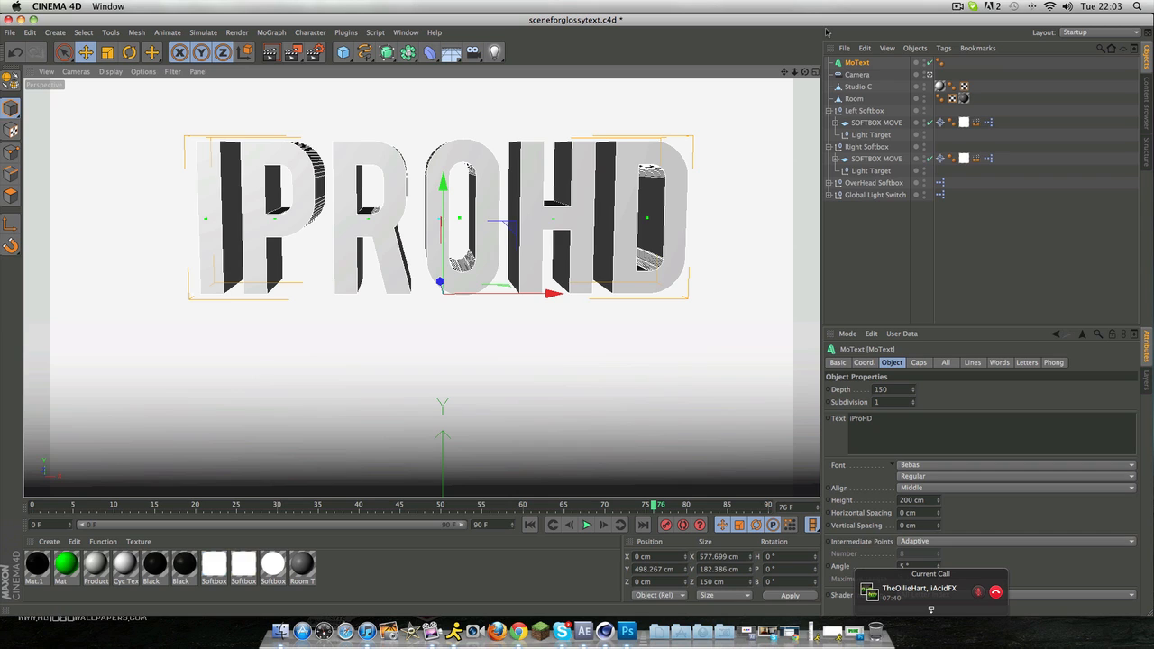
pyautogui.press('super+c')
pyautogui.press('super+v')
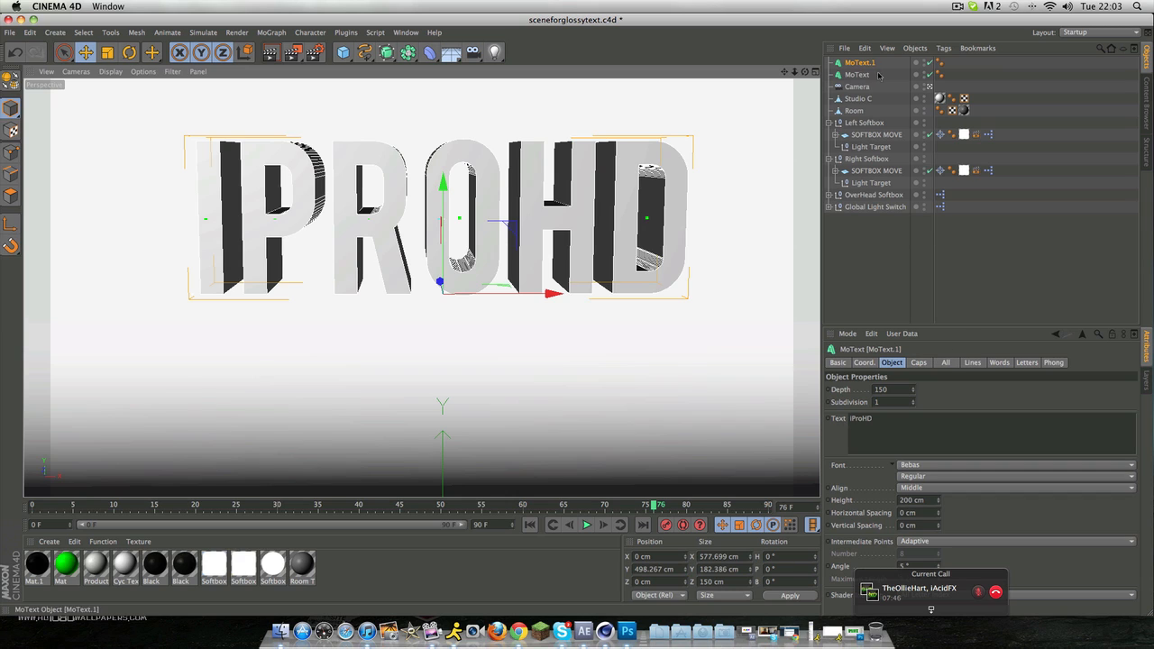
# Step: Set both the start and end caps of the duplicated MoText to Fillet Cap
pyautogui.click(919, 362)
pyautogui.click(921, 388)
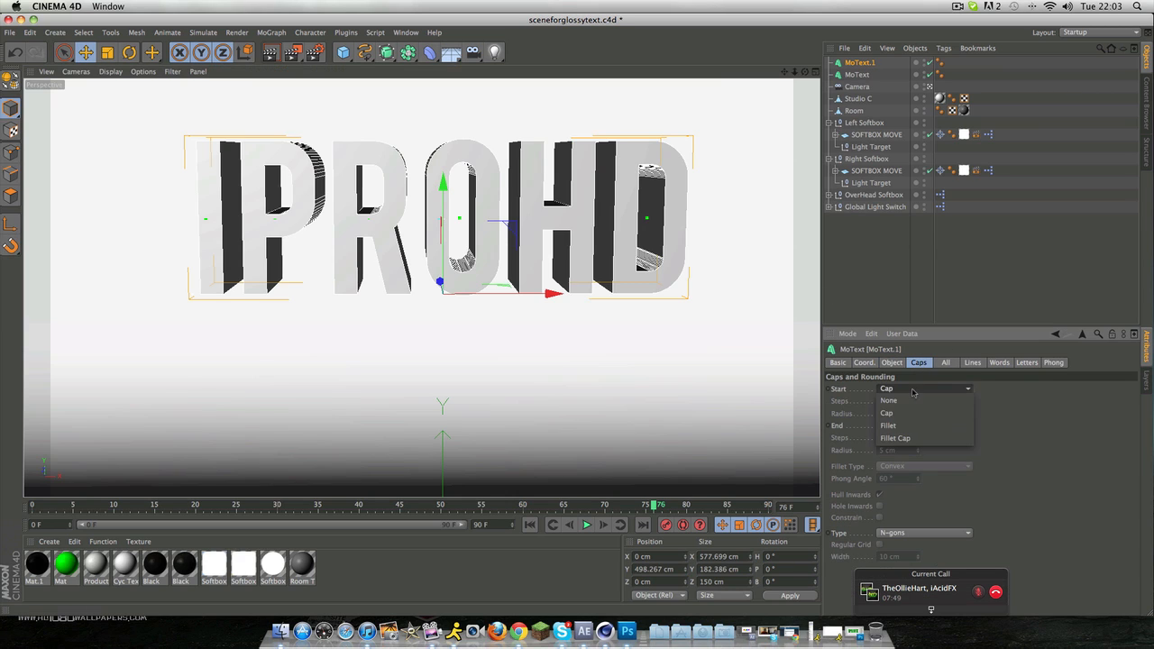
pyautogui.click(910, 438)
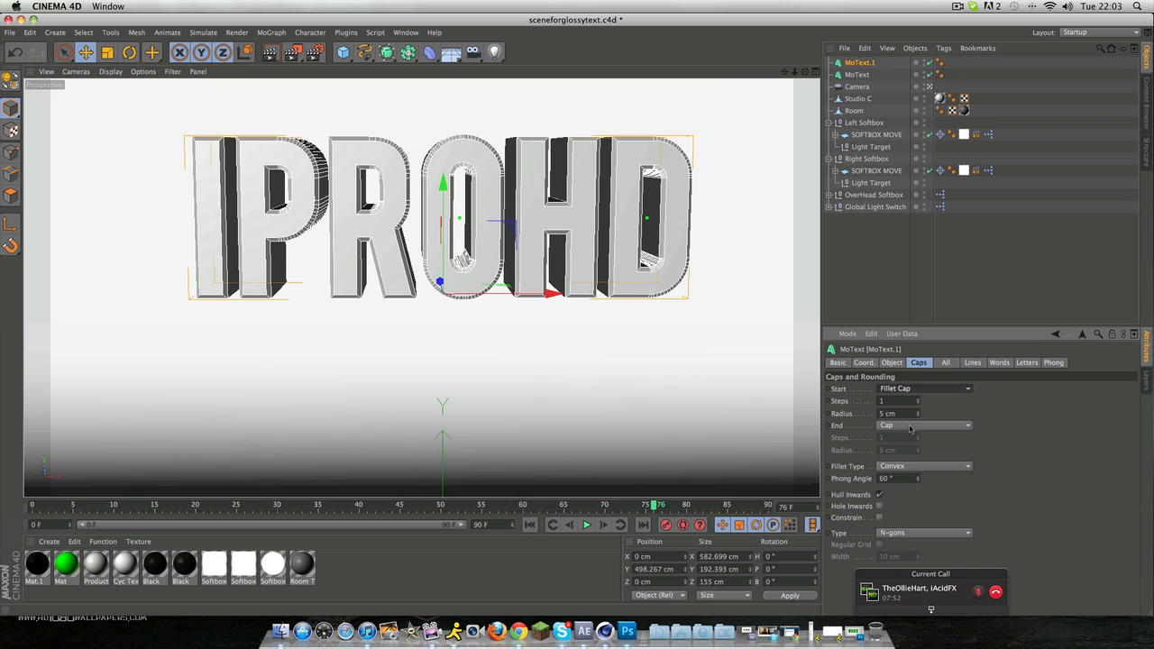
pyautogui.click(911, 426)
pyautogui.click(919, 475)
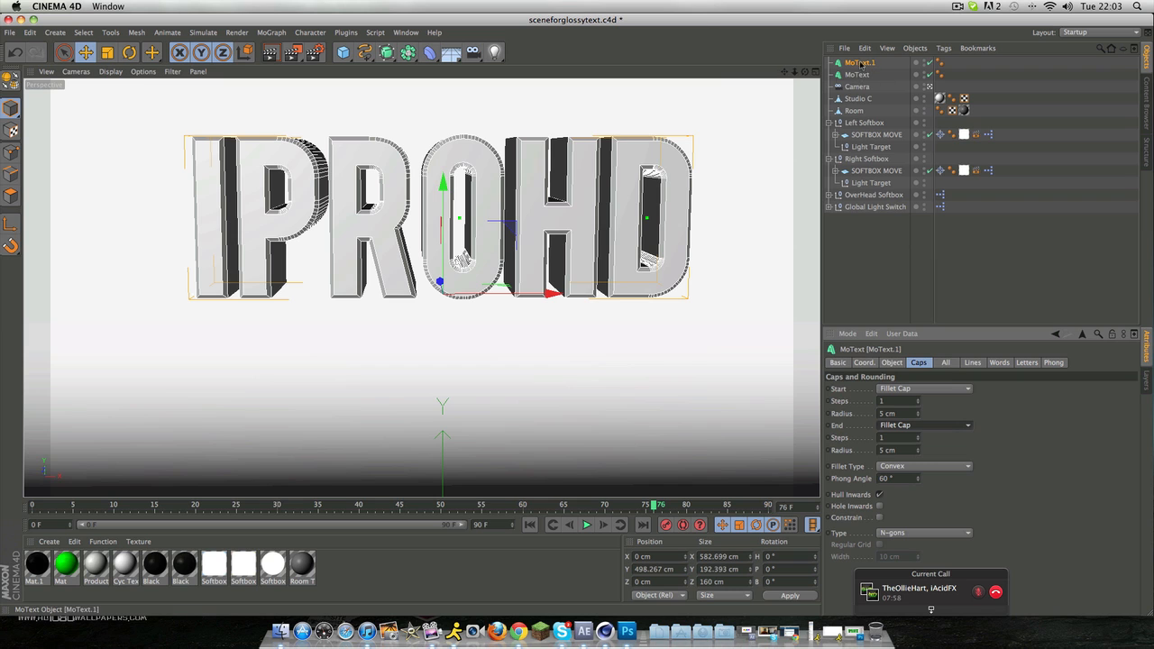
# Step: Shift the filleted duplicate MoText slightly along its Z axis to about 1.2 cm
pyautogui.moveTo(439, 281); pyautogui.dragTo(439, 286)
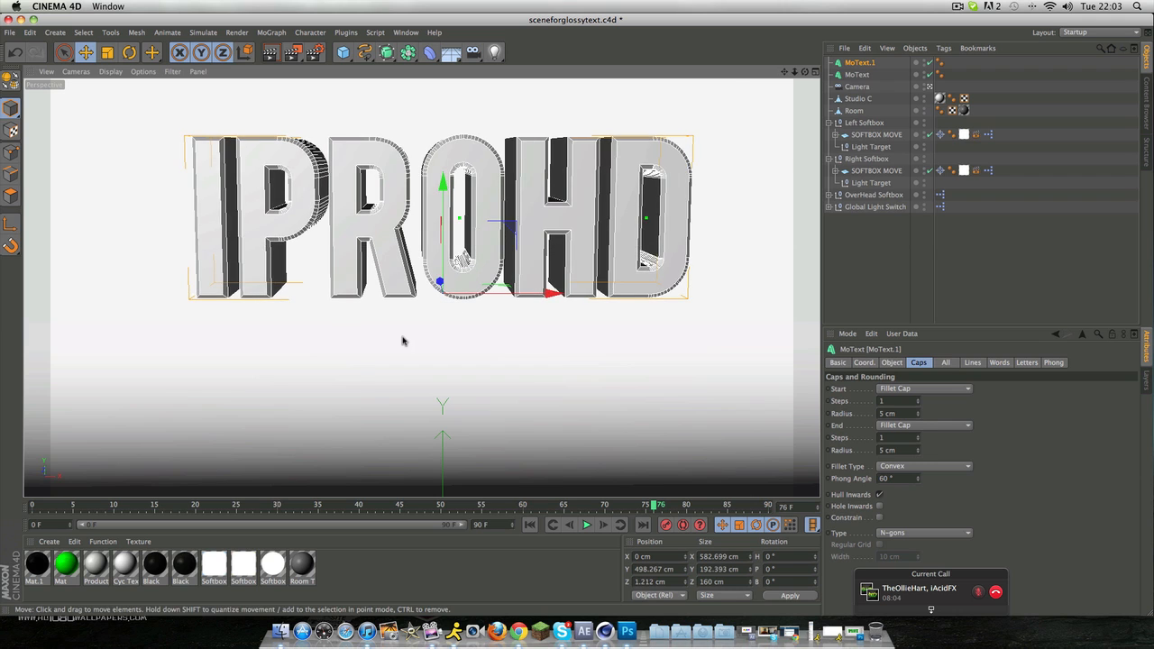
pyautogui.click(403, 340)
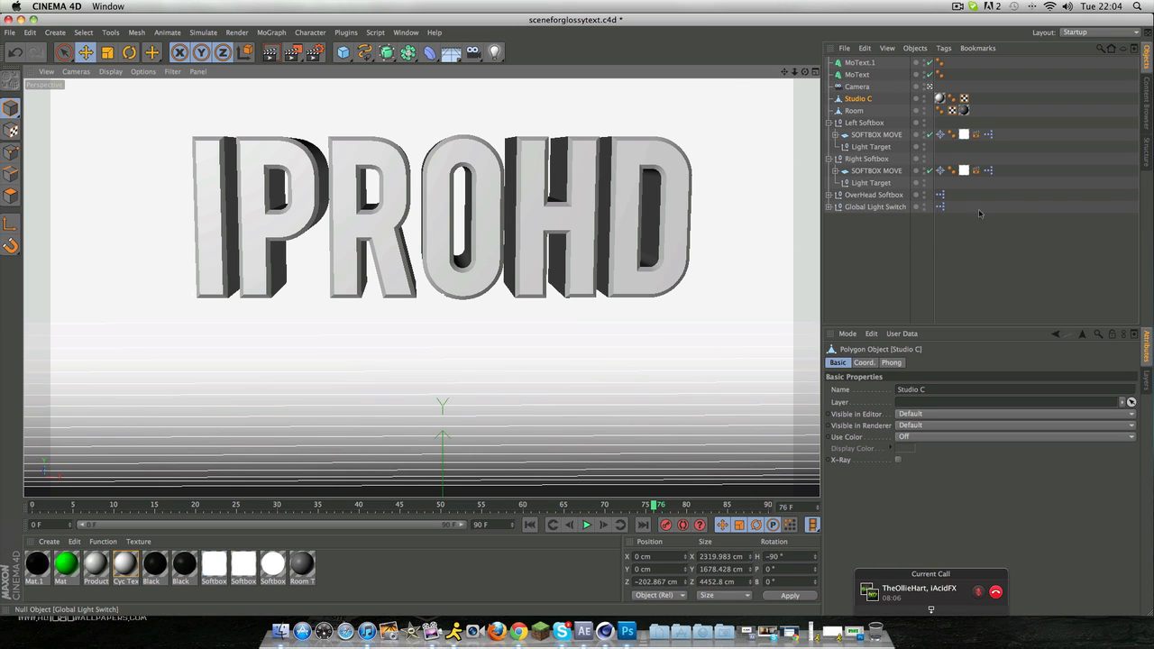
pyautogui.moveTo(805, 71); pyautogui.dragTo(785, 89)
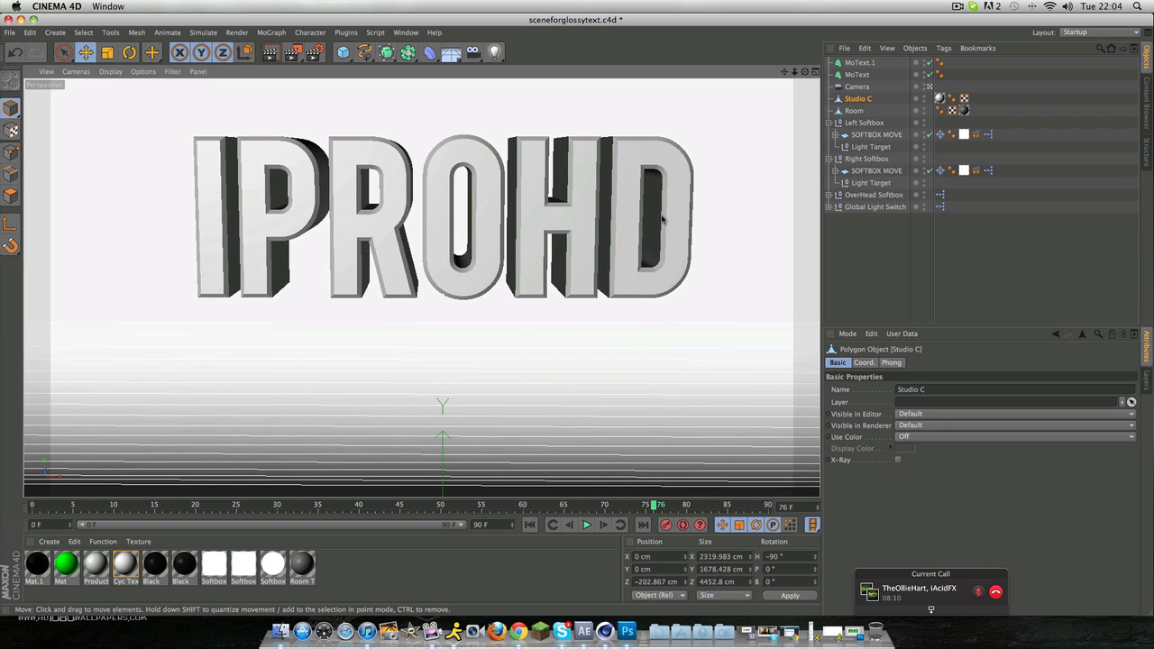
pyautogui.click(117, 591)
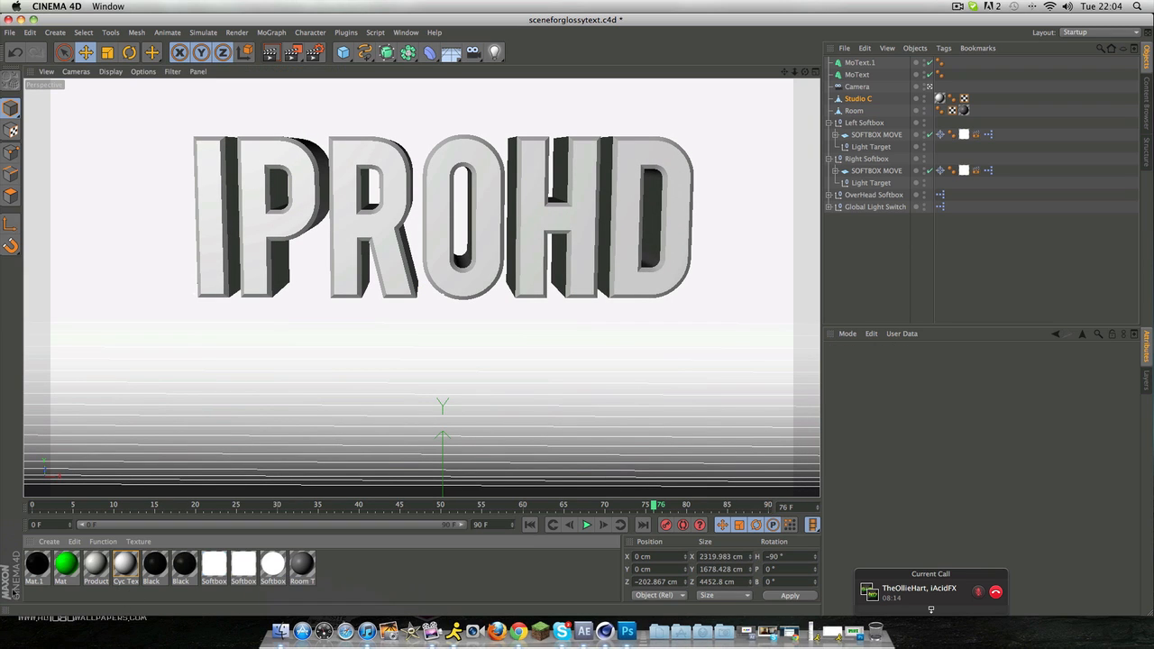
# Step: Create a new material and set its colour to dark red, RGB 79, 37, 37
pyautogui.doubleClick(65, 566)
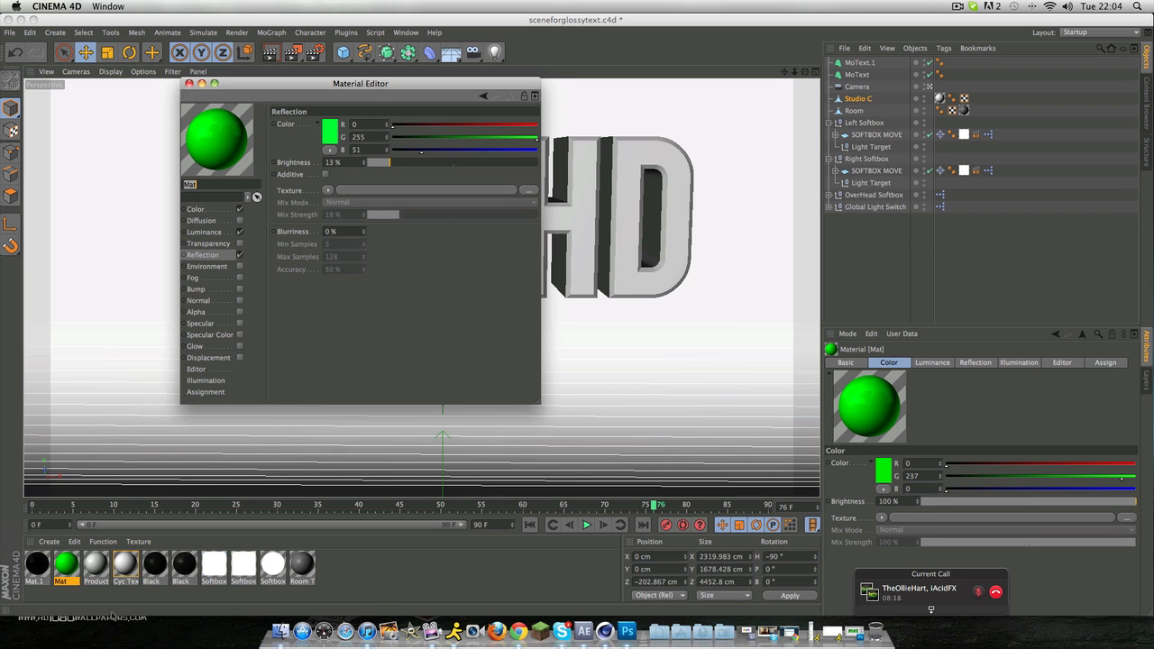
pyautogui.click(189, 83)
pyautogui.click(49, 542)
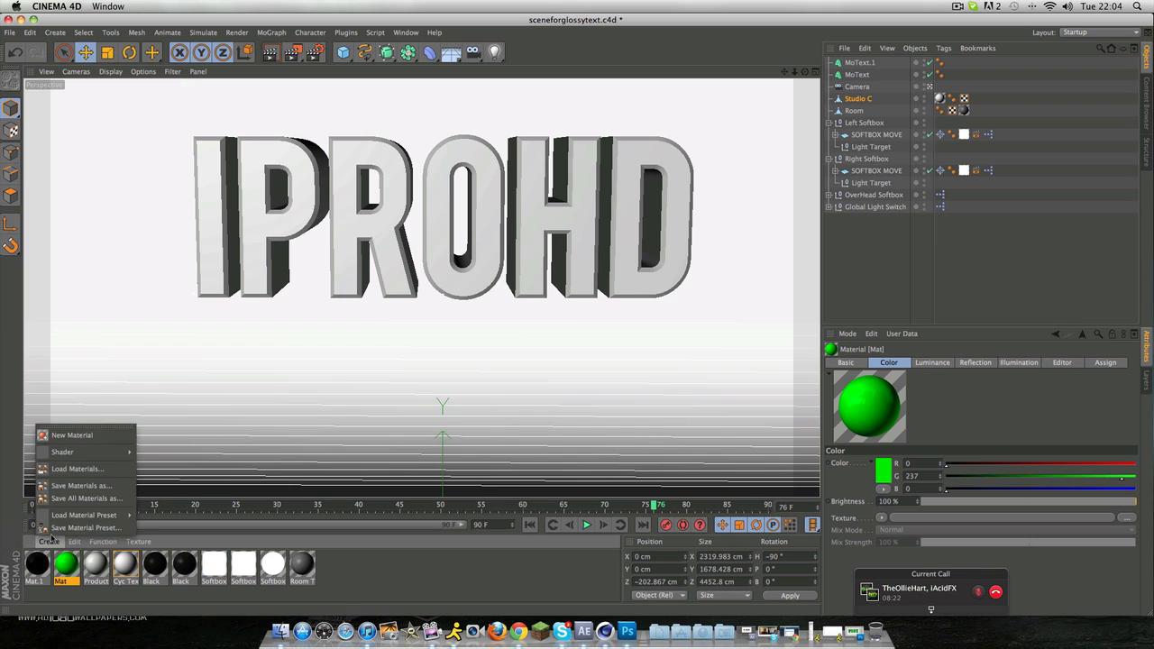
pyautogui.click(74, 436)
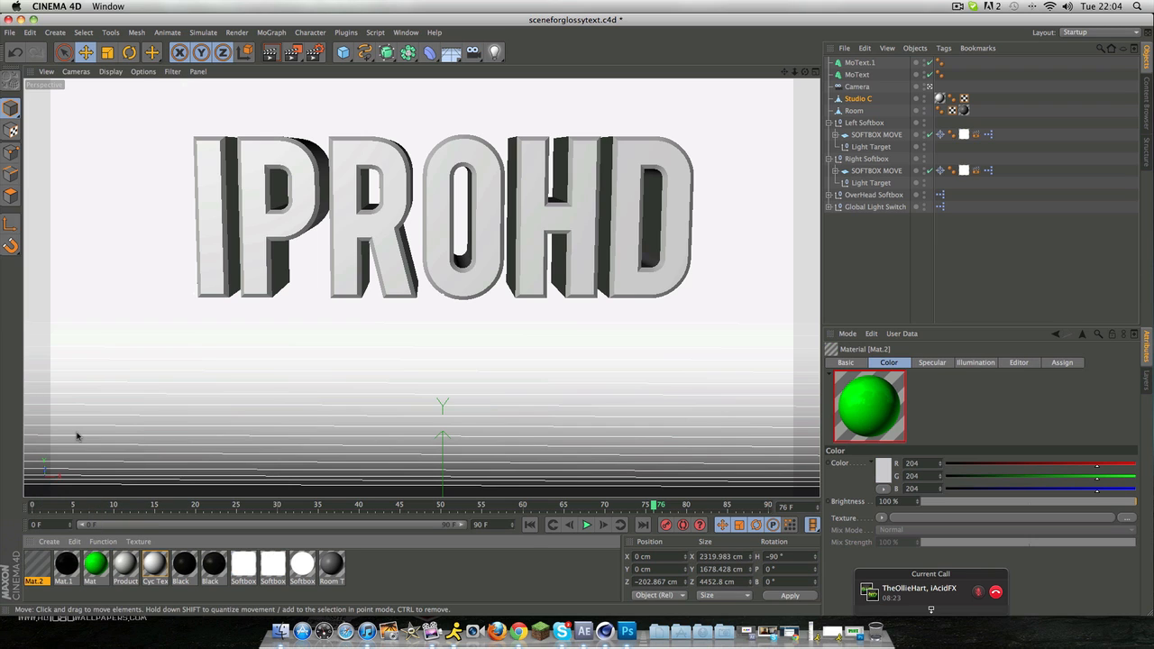
pyautogui.doubleClick(37, 562)
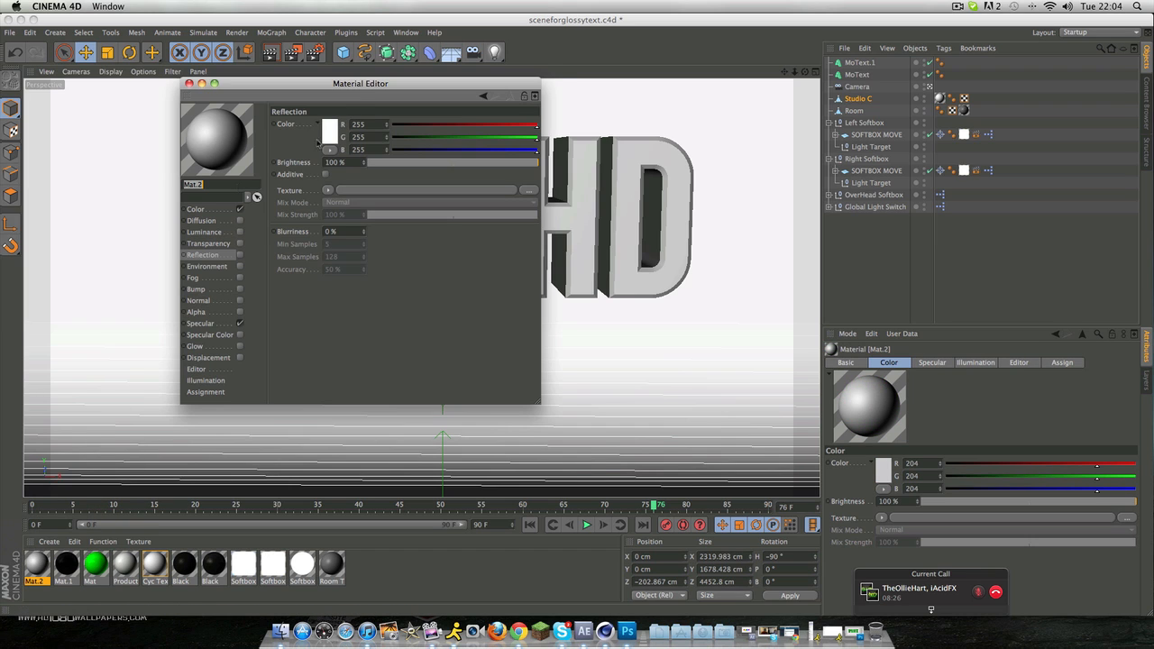
pyautogui.click(215, 210)
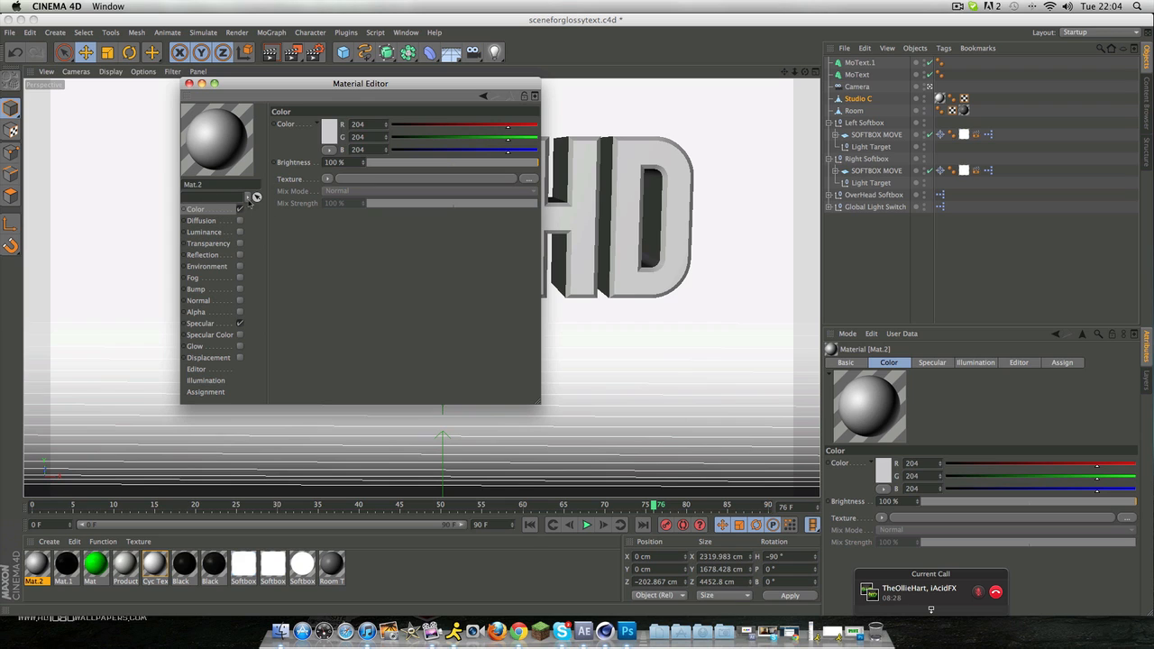
pyautogui.click(329, 135)
pyautogui.click(62, 87)
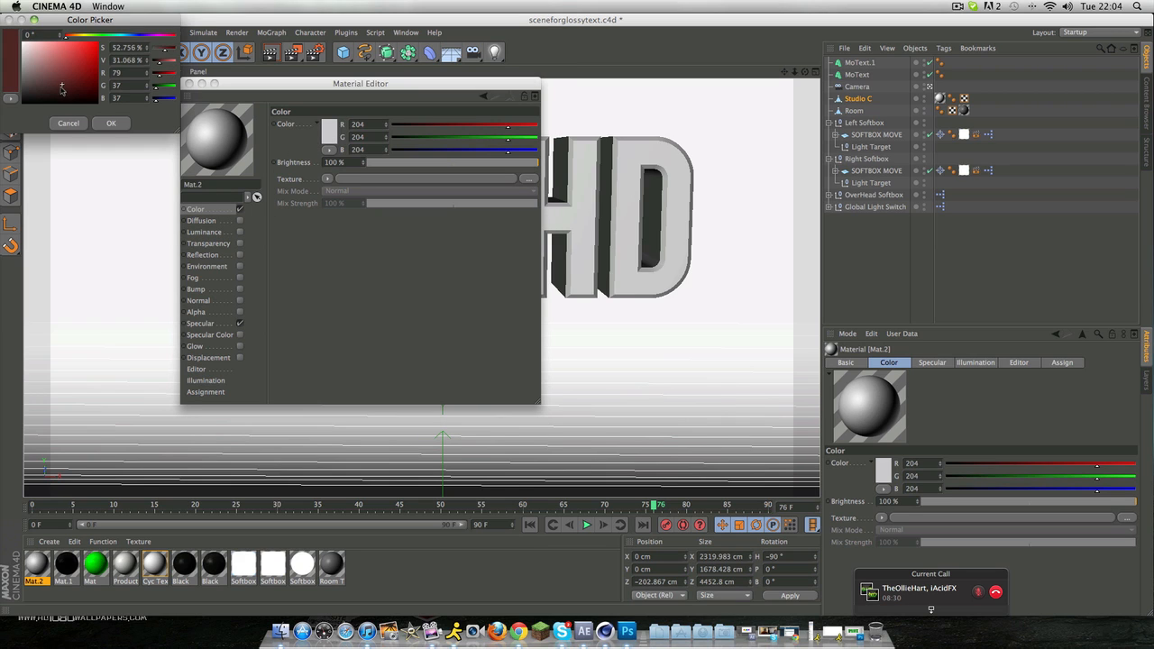
pyautogui.click(104, 124)
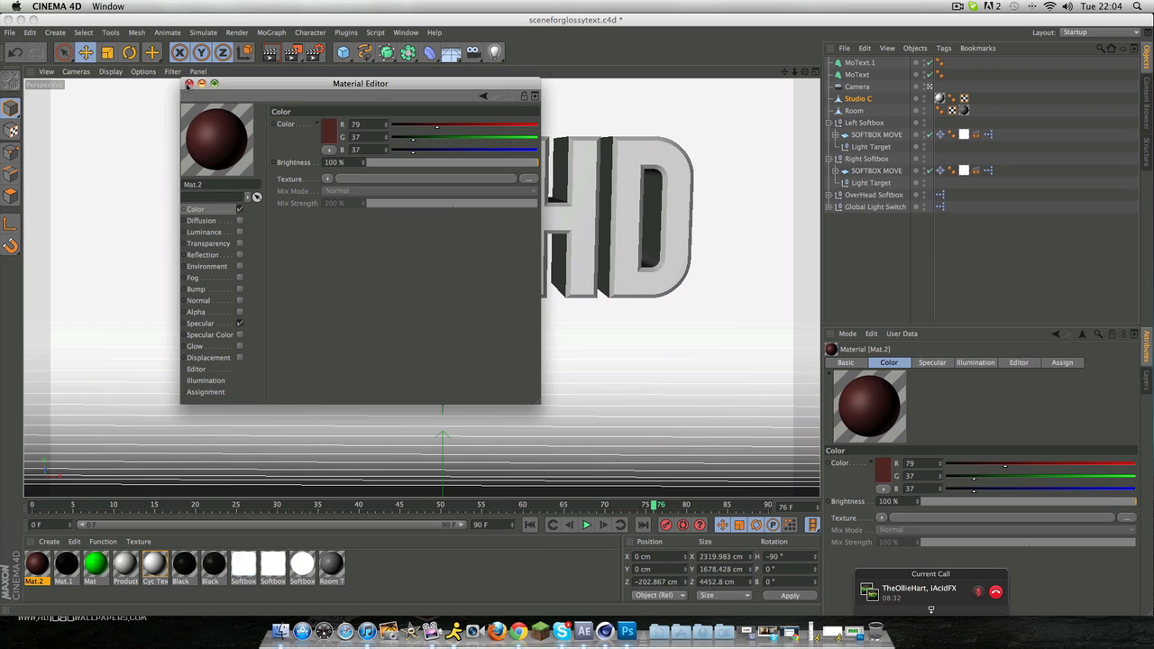
pyautogui.click(187, 83)
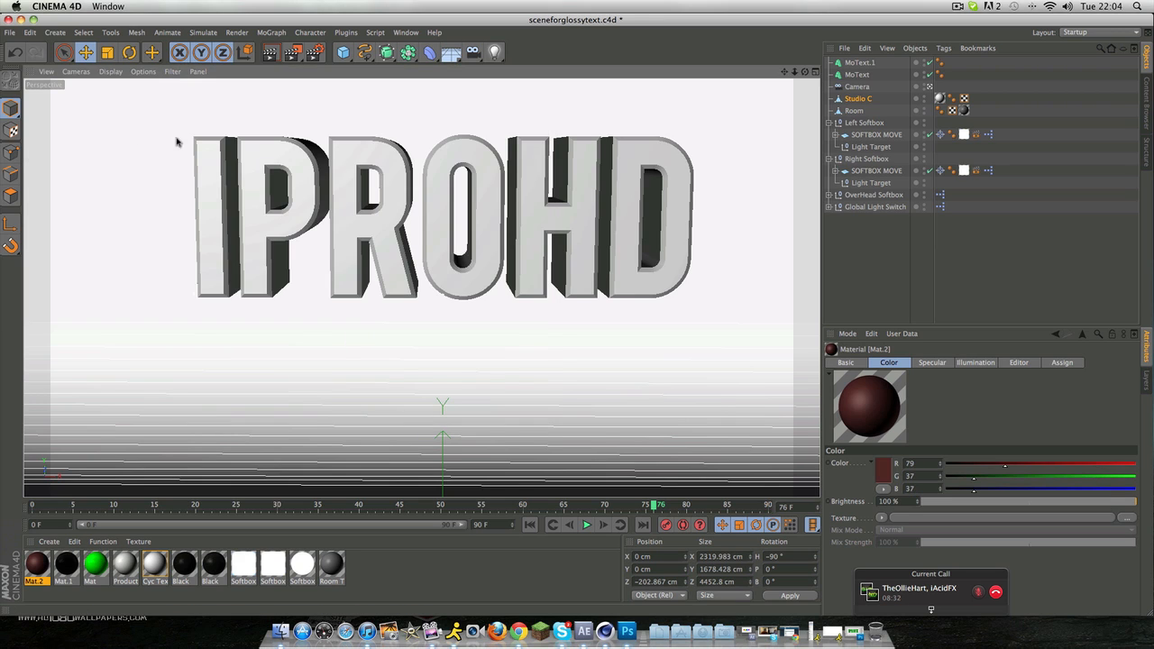
# Step: Examine the green Mat material's Color, Luminance, Reflection and Specular settings, leaving Specular disabled
pyautogui.doubleClick(95, 566)
pyautogui.click(219, 213)
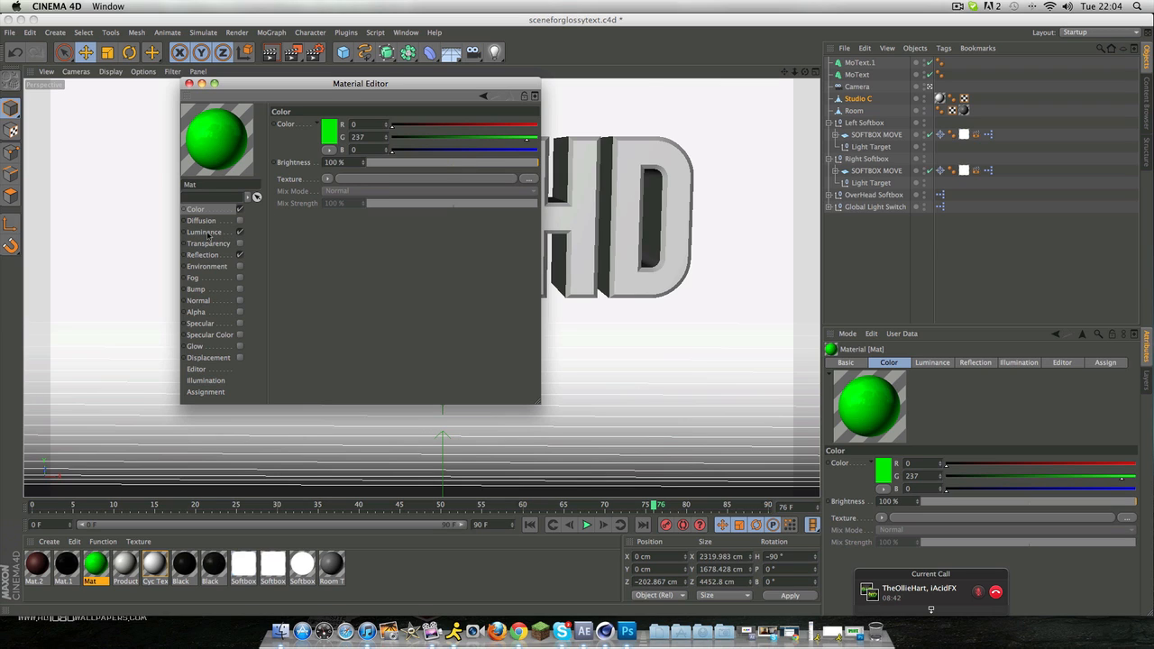
pyautogui.click(238, 233)
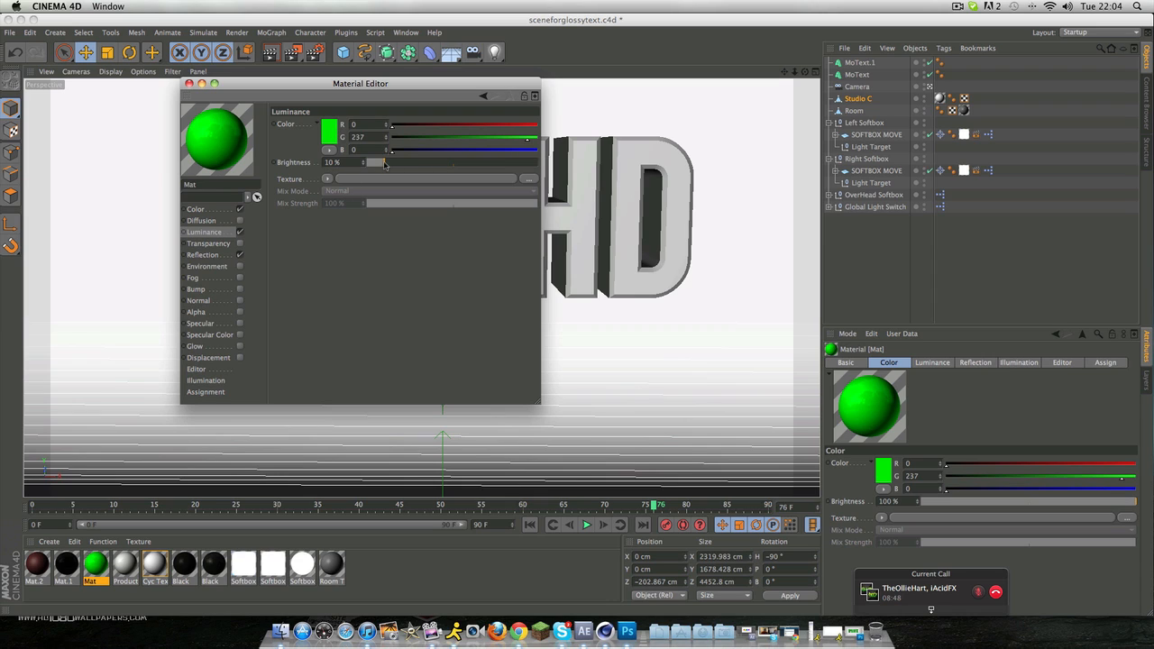
pyautogui.click(214, 256)
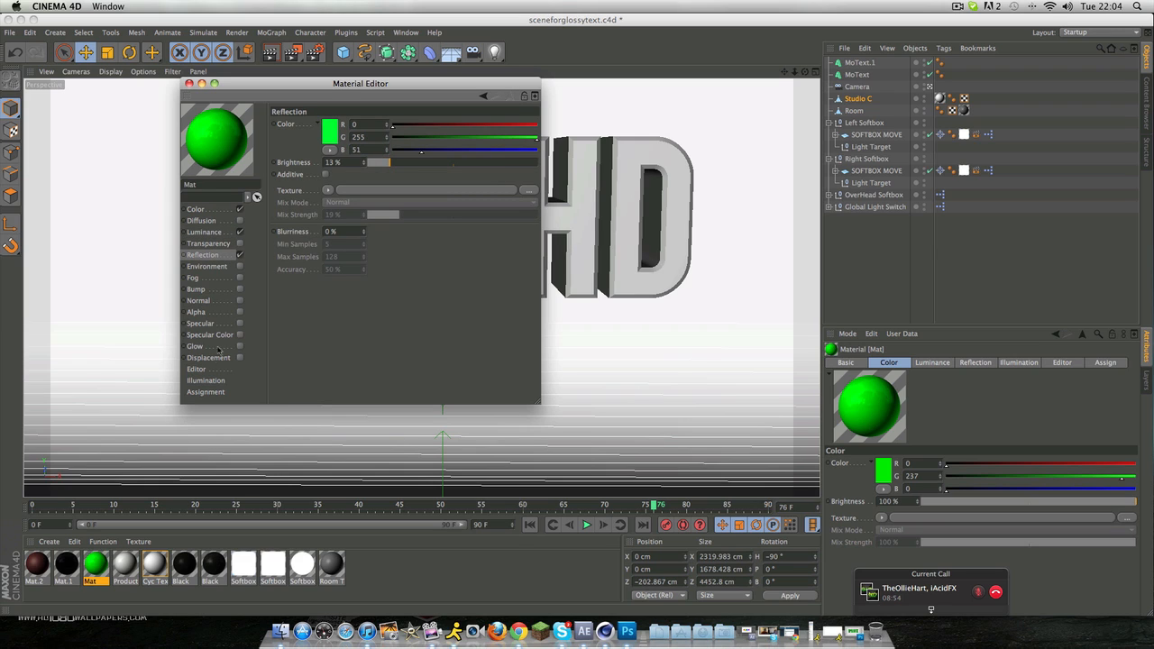
pyautogui.click(239, 324)
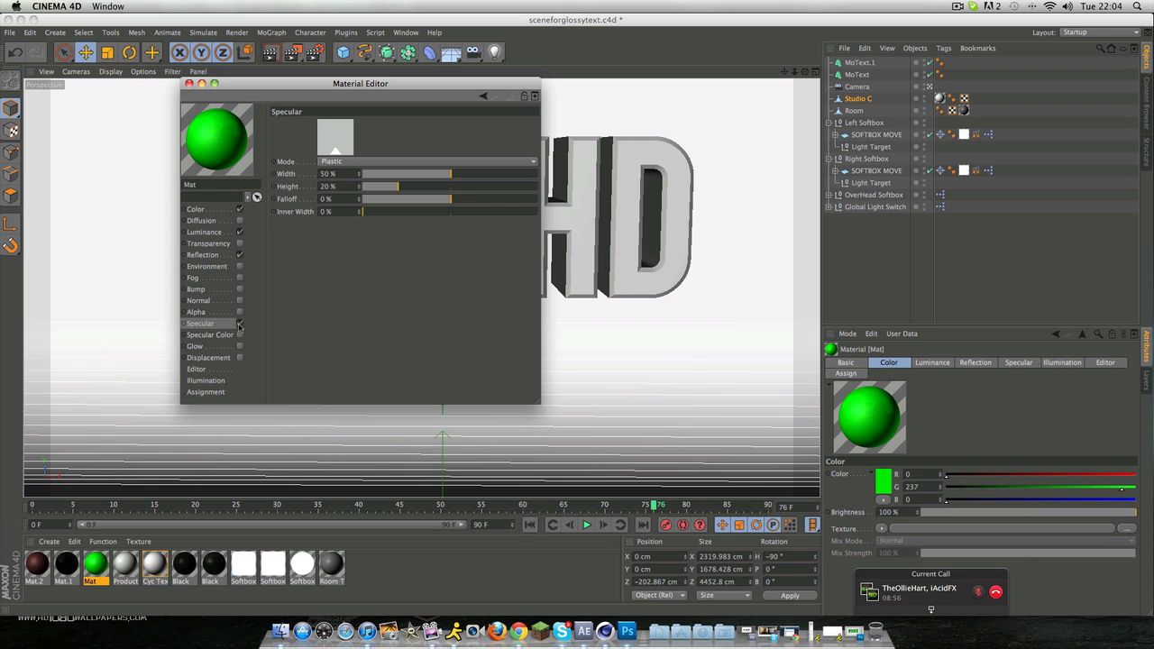
pyautogui.click(239, 323)
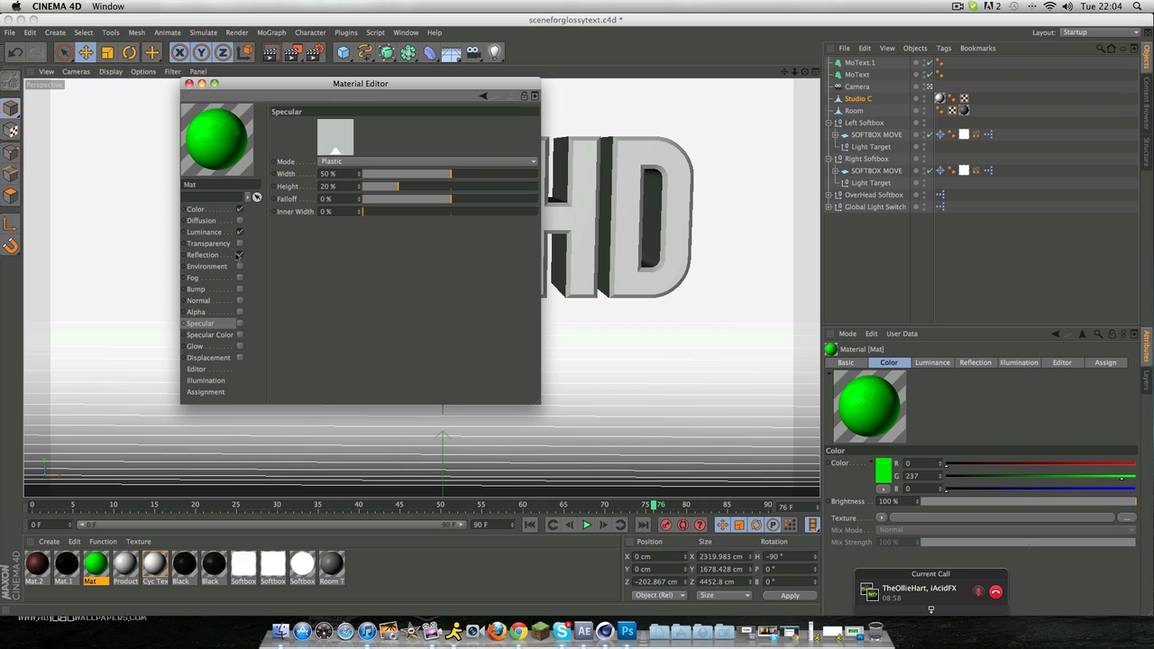
pyautogui.click(233, 258)
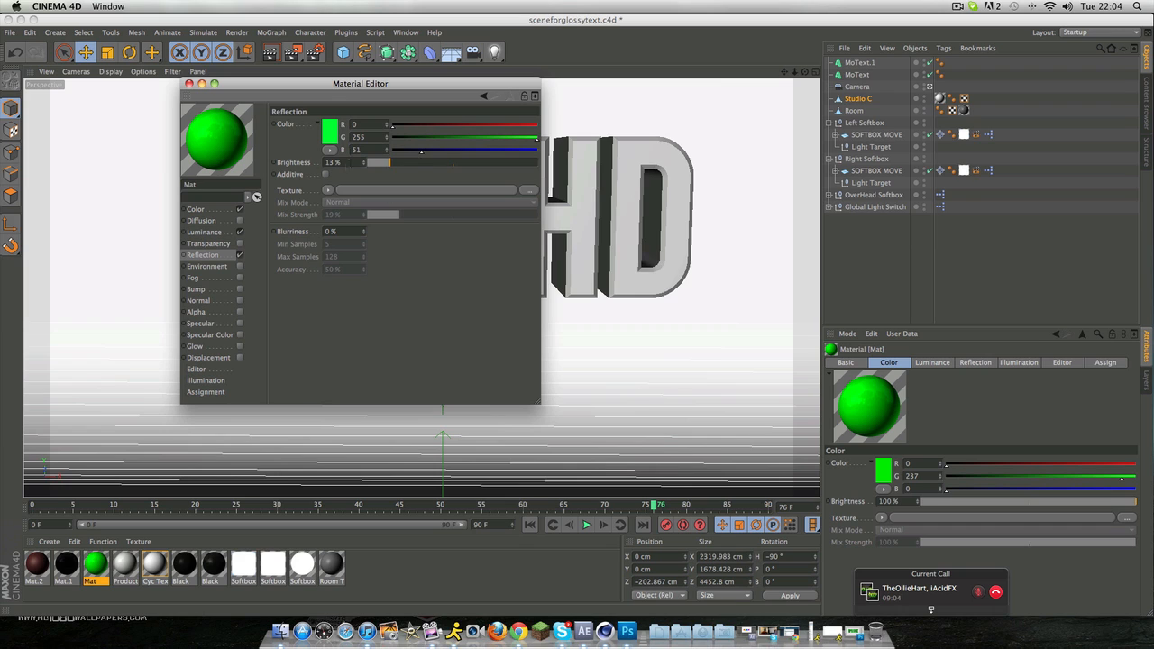
pyautogui.click(189, 84)
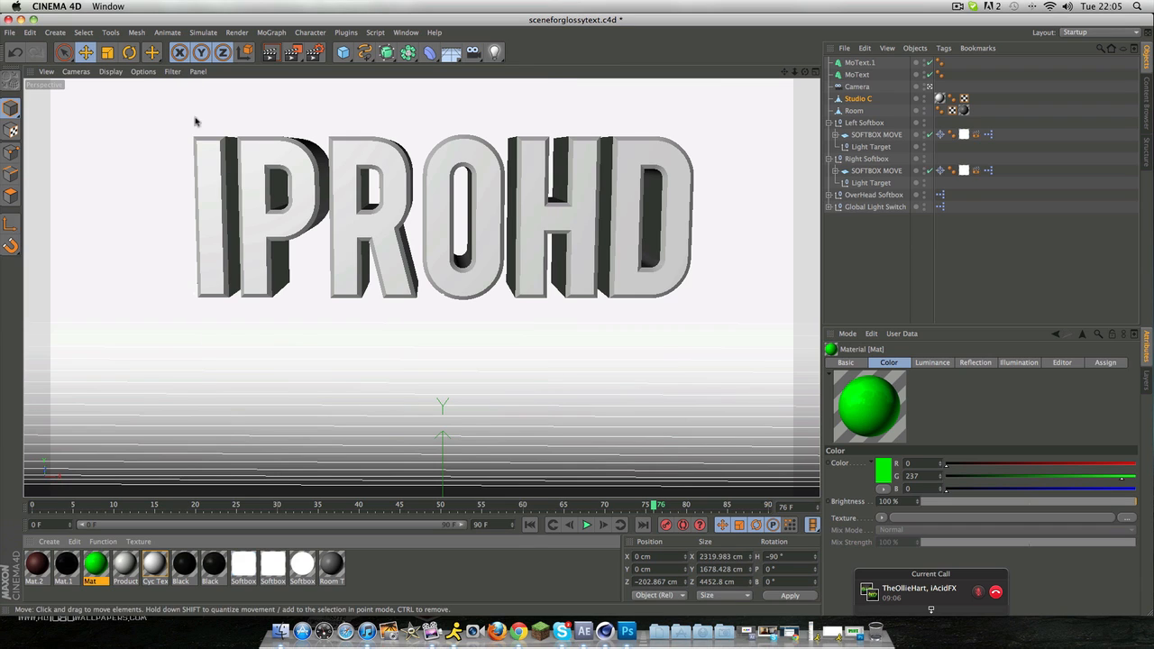
# Step: Apply the green Mat material to the original MoText and move that text forward to a Z position of about -15.2 cm
pyautogui.moveTo(90, 582); pyautogui.dragTo(391, 255)
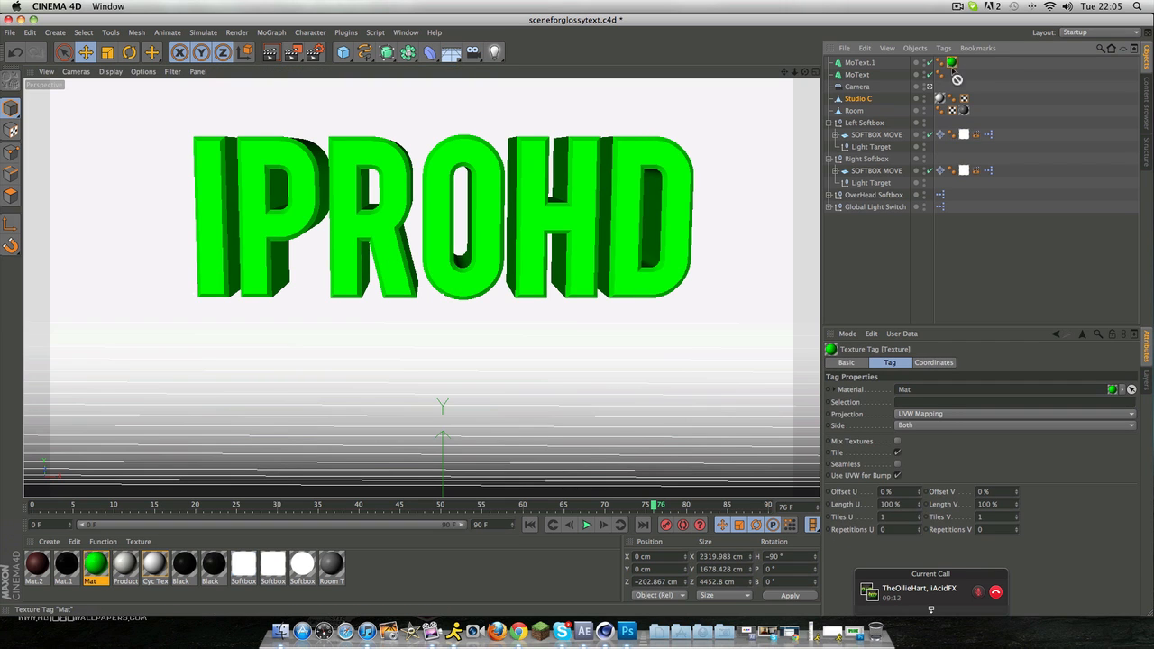
pyautogui.moveTo(951, 62); pyautogui.dragTo(951, 74)
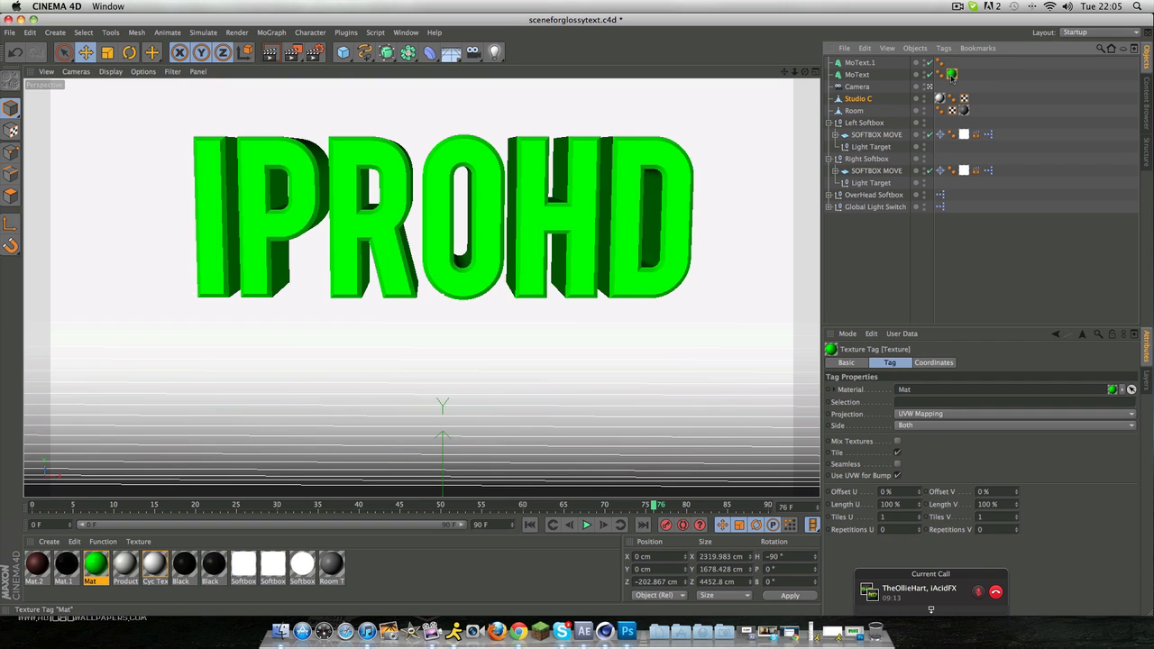
pyautogui.click(867, 76)
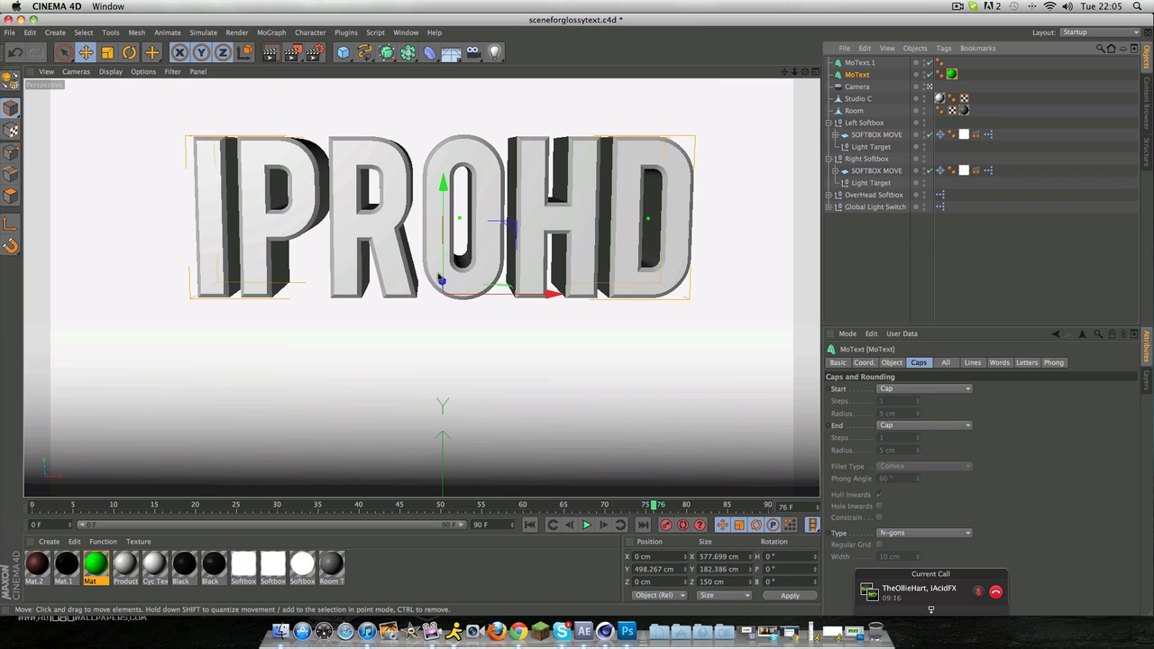
pyautogui.moveTo(441, 284)
pyautogui.mouseDown()
pyautogui.moveTo(429, 283)
pyautogui.moveTo(440, 287)
pyautogui.mouseUp()
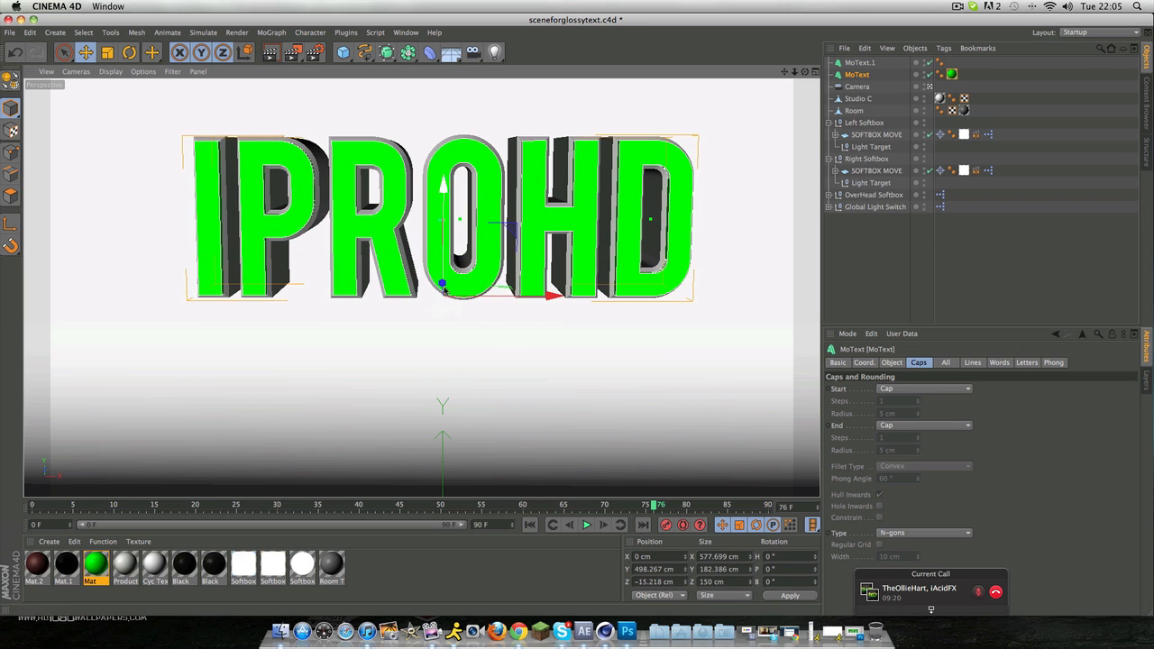
pyautogui.click(460, 378)
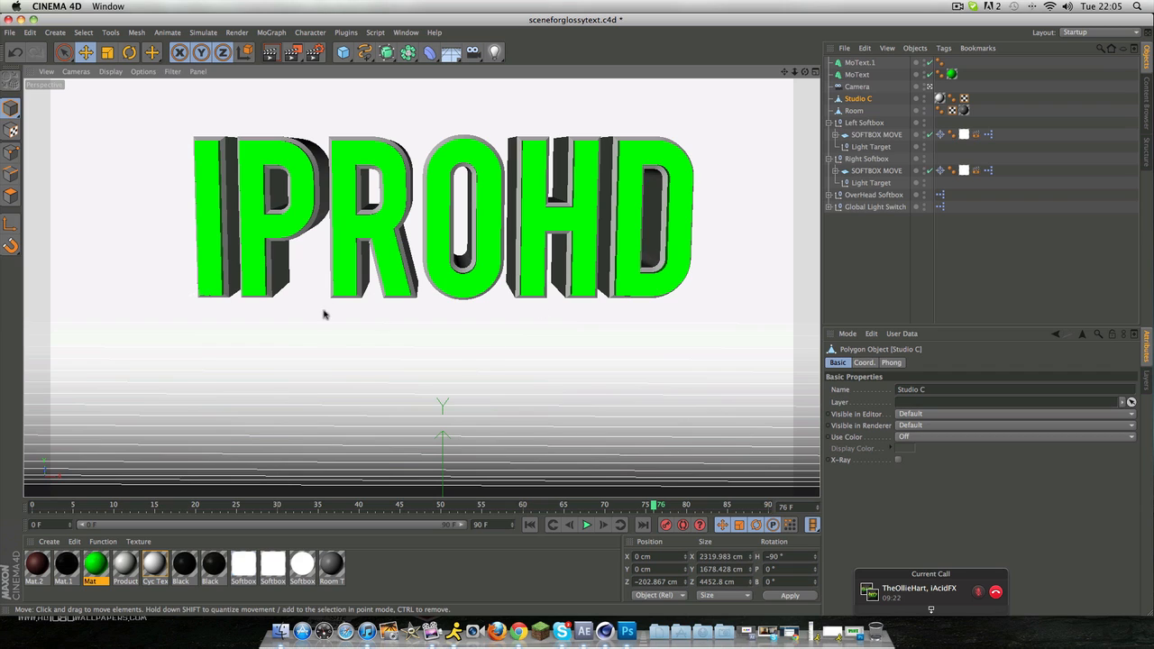
# Step: Examine the black Mat.1 material's Color, Luminance and Reflection settings, including the texture options for its reflection
pyautogui.click(104, 601)
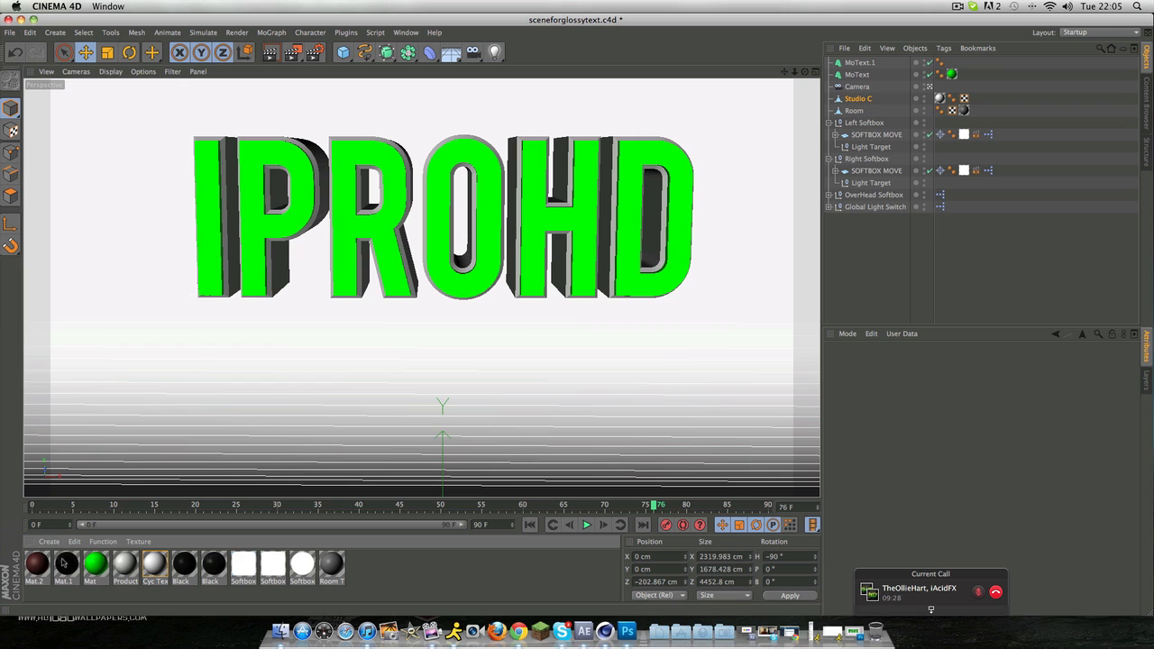
pyautogui.doubleClick(65, 564)
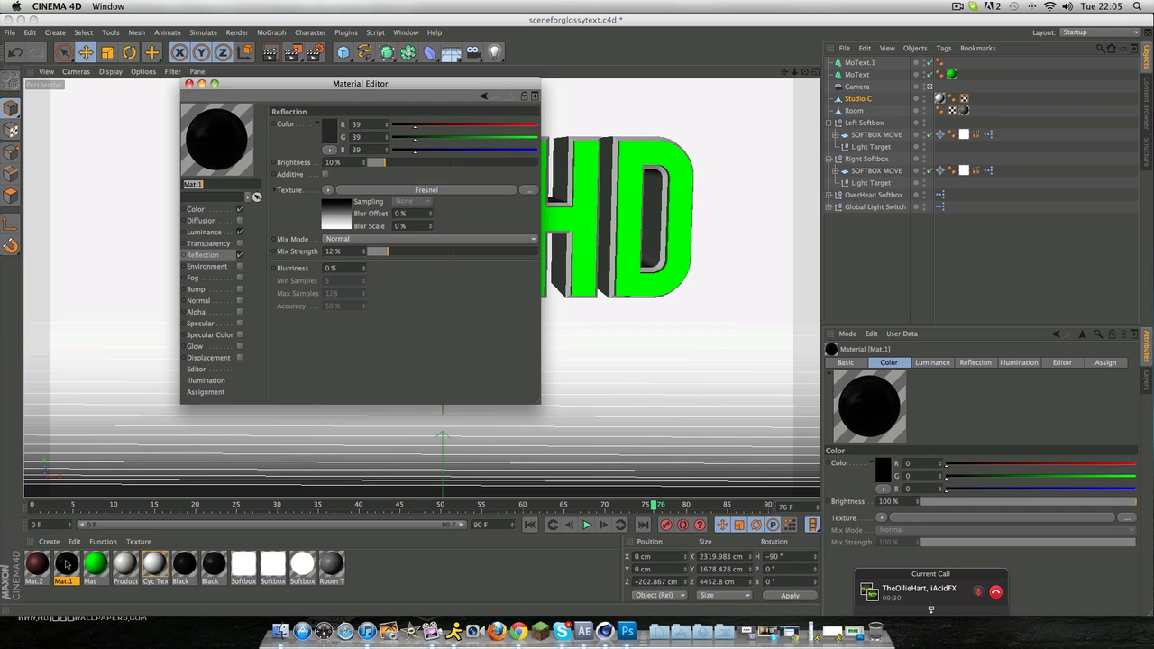
pyautogui.click(209, 209)
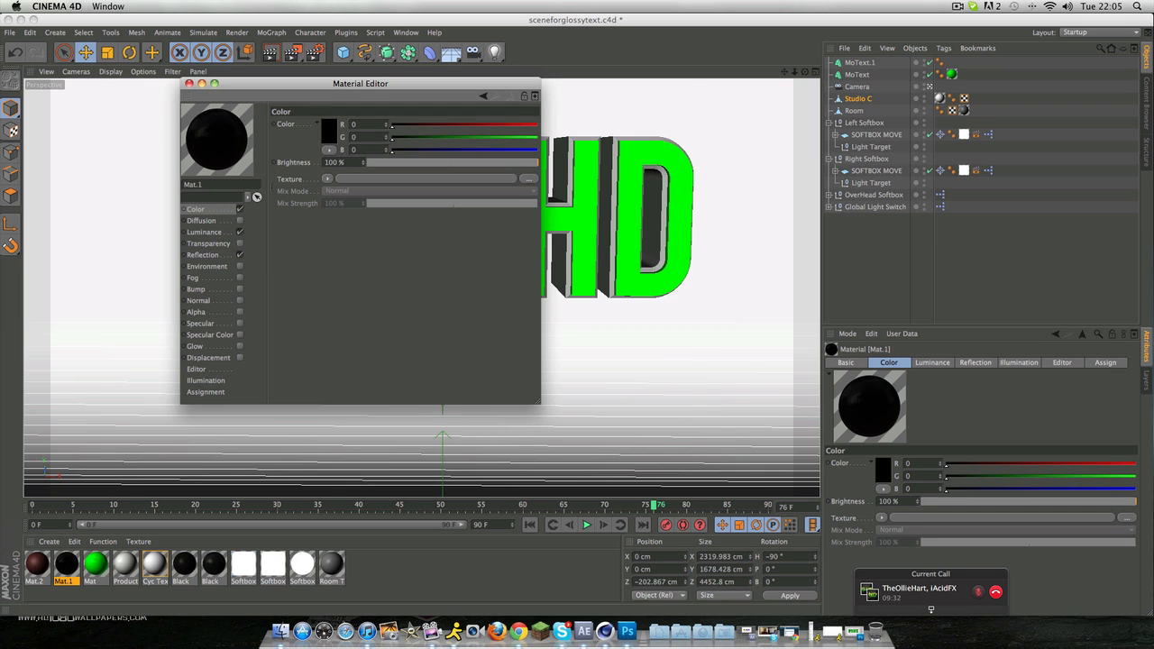
pyautogui.click(328, 134)
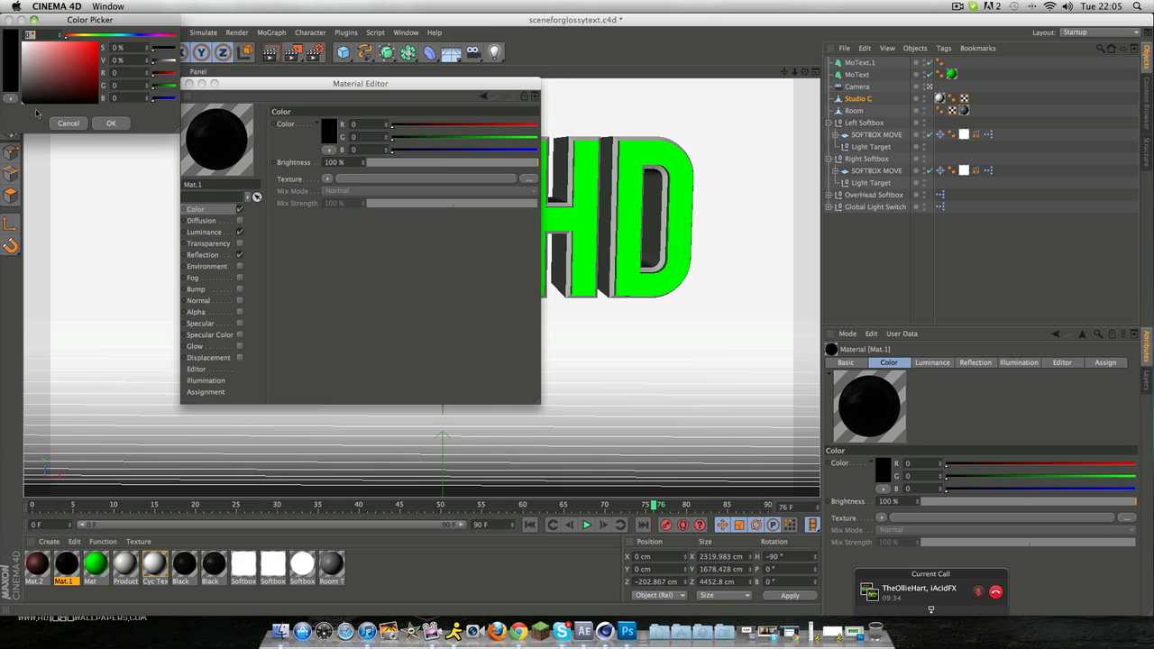
pyautogui.click(110, 123)
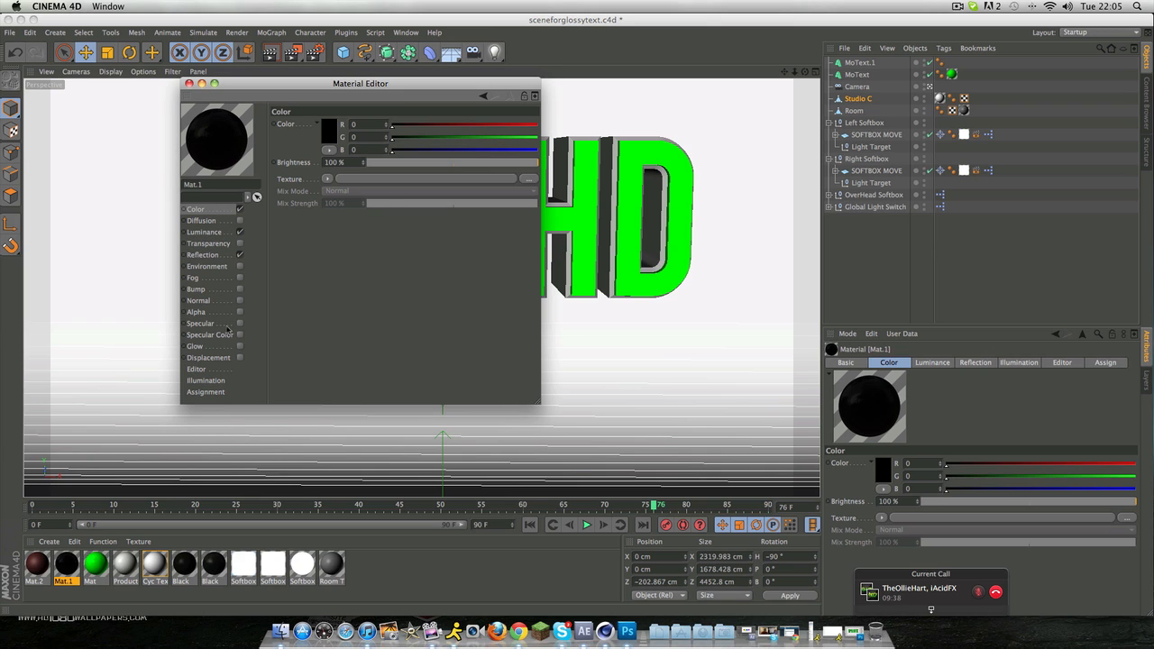
pyautogui.click(216, 235)
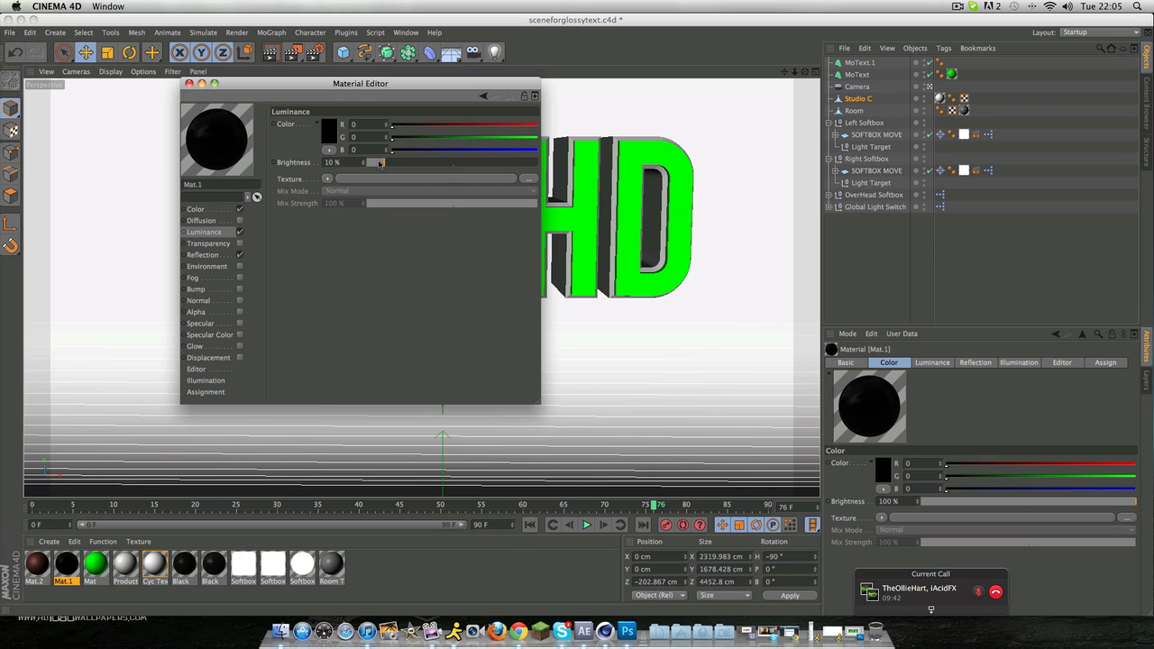
pyautogui.click(211, 256)
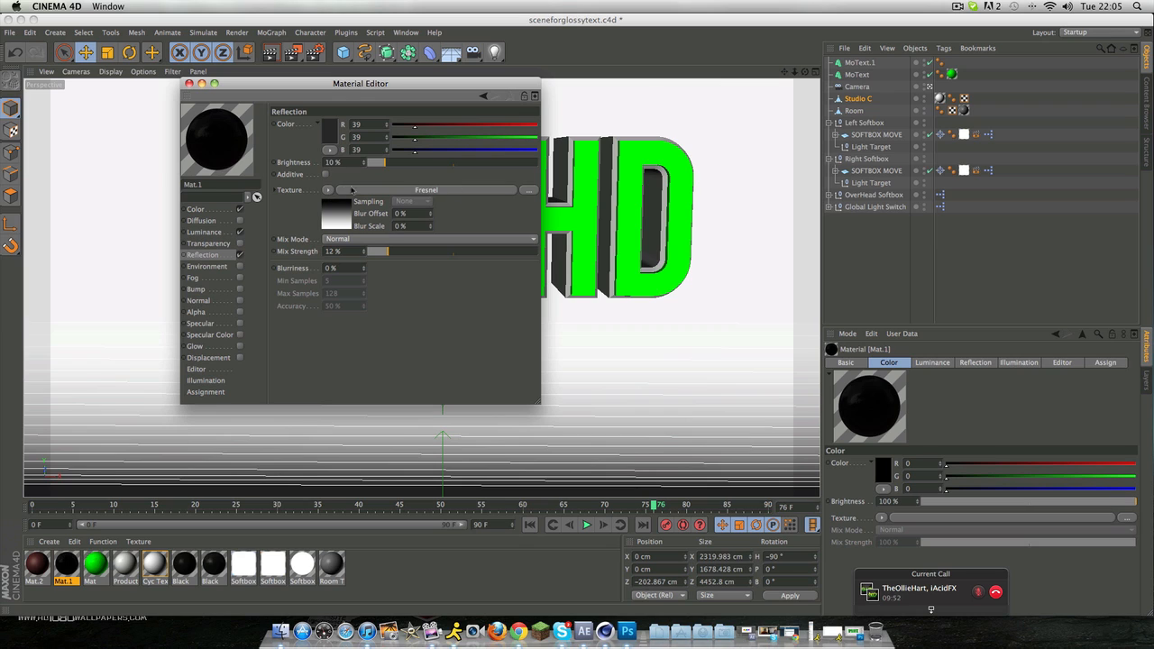
pyautogui.click(327, 190)
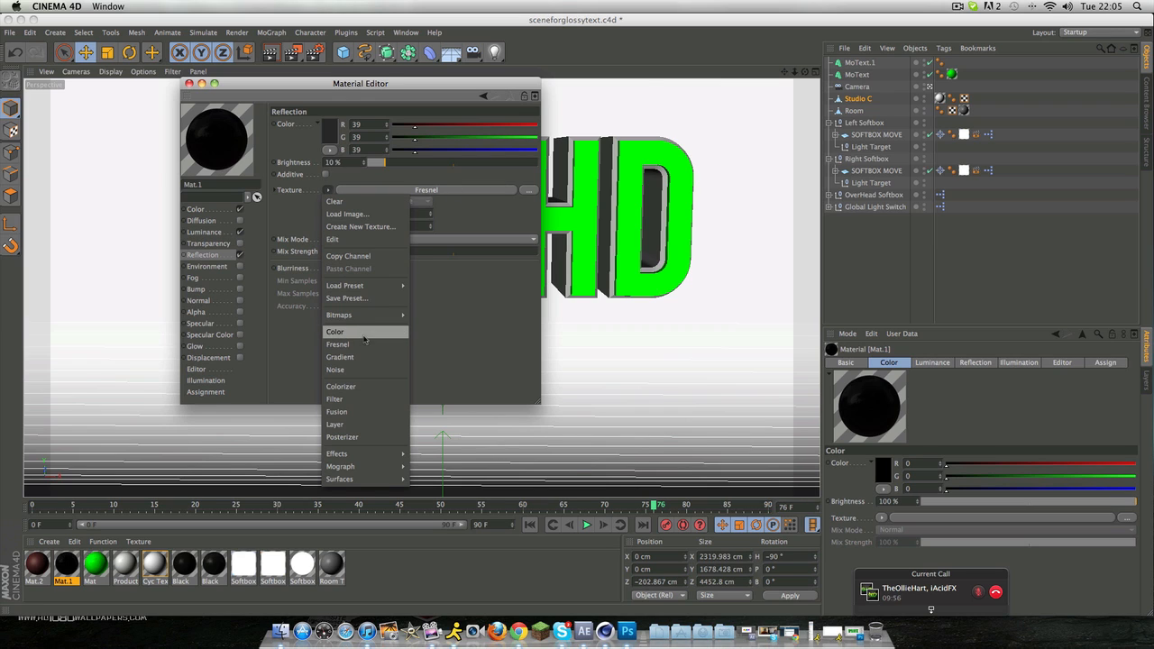
pyautogui.click(453, 308)
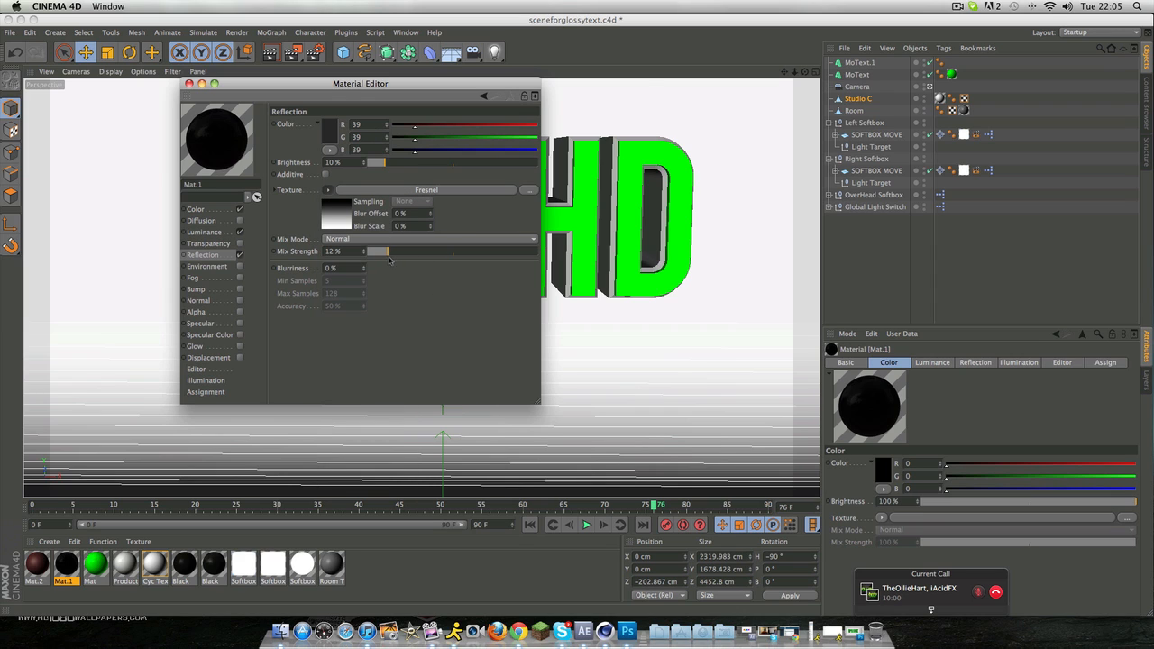
pyautogui.click(189, 83)
# Step: Apply the black Mat.1 material to the filleted duplicate MoText as the outline
pyautogui.moveTo(72, 579); pyautogui.dragTo(323, 214)
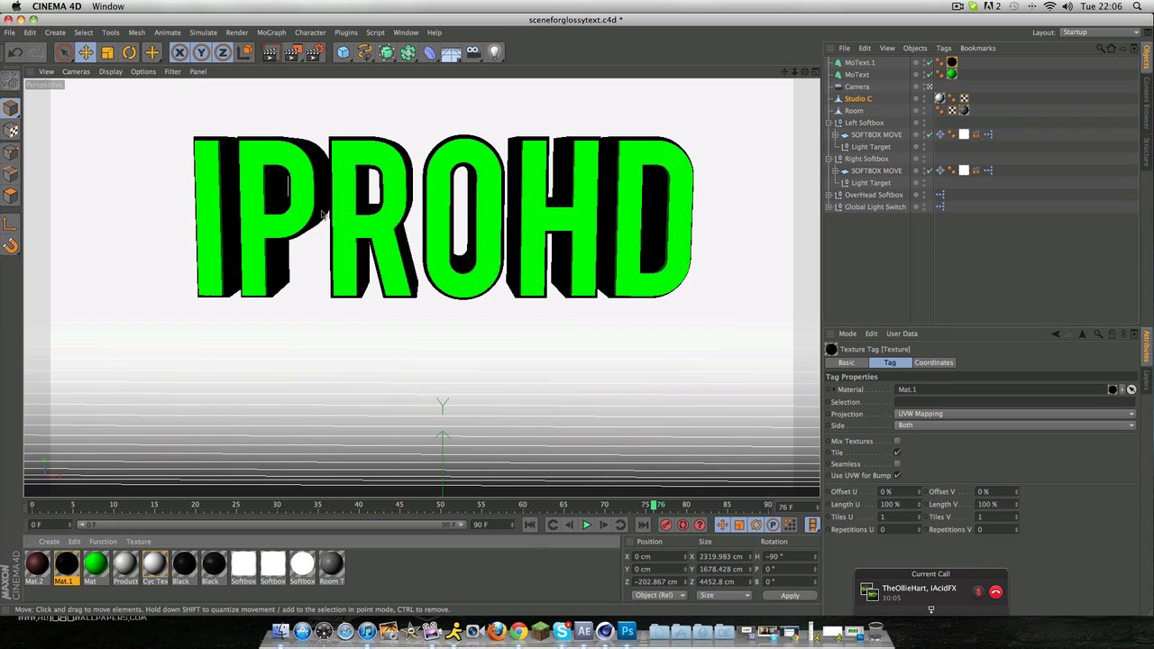
pyautogui.click(502, 435)
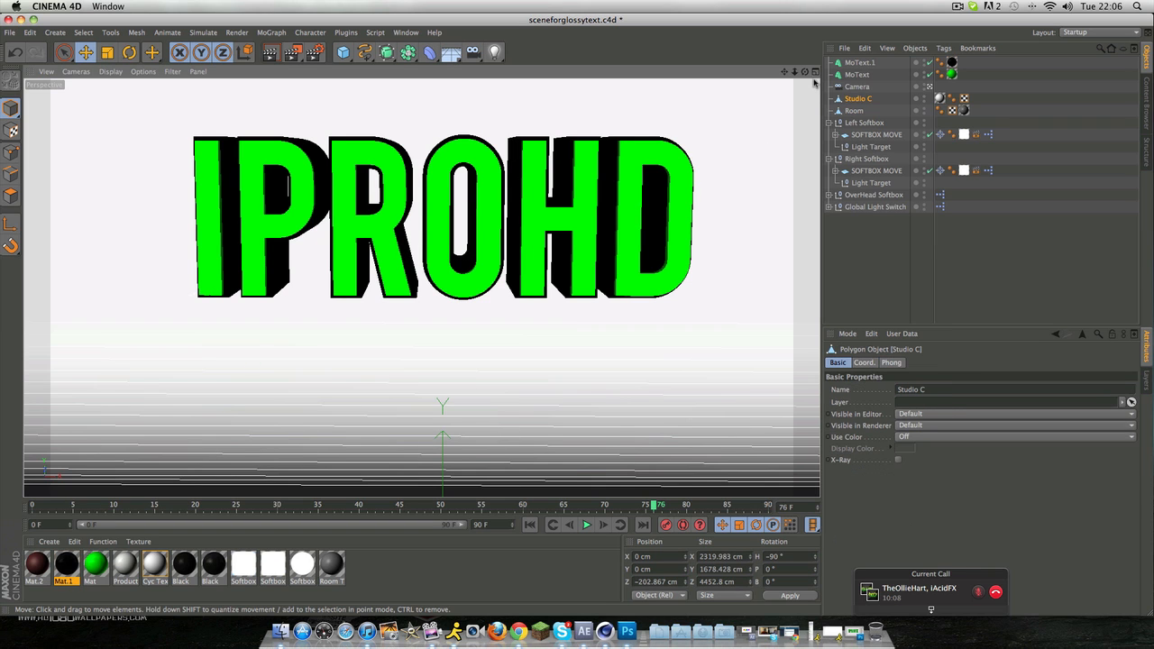
# Step: Render a preview of the iProHD text inside the softbox studio scene from a slightly adjusted viewing angle
pyautogui.moveTo(805, 73); pyautogui.dragTo(779, 73)
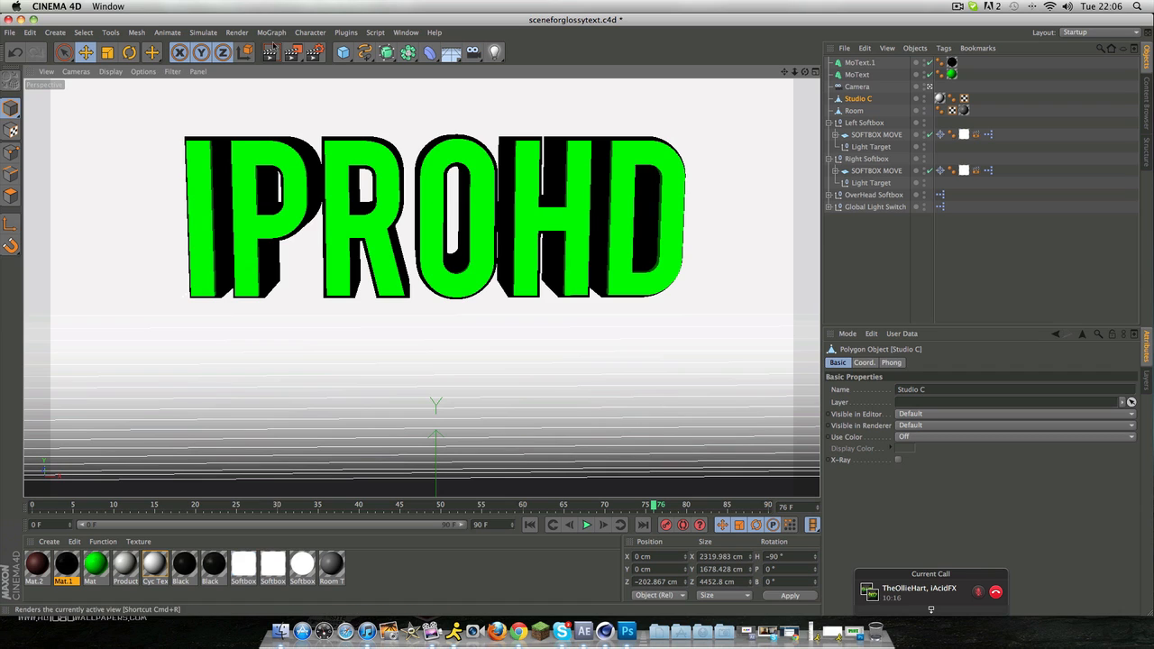
pyautogui.click(272, 48)
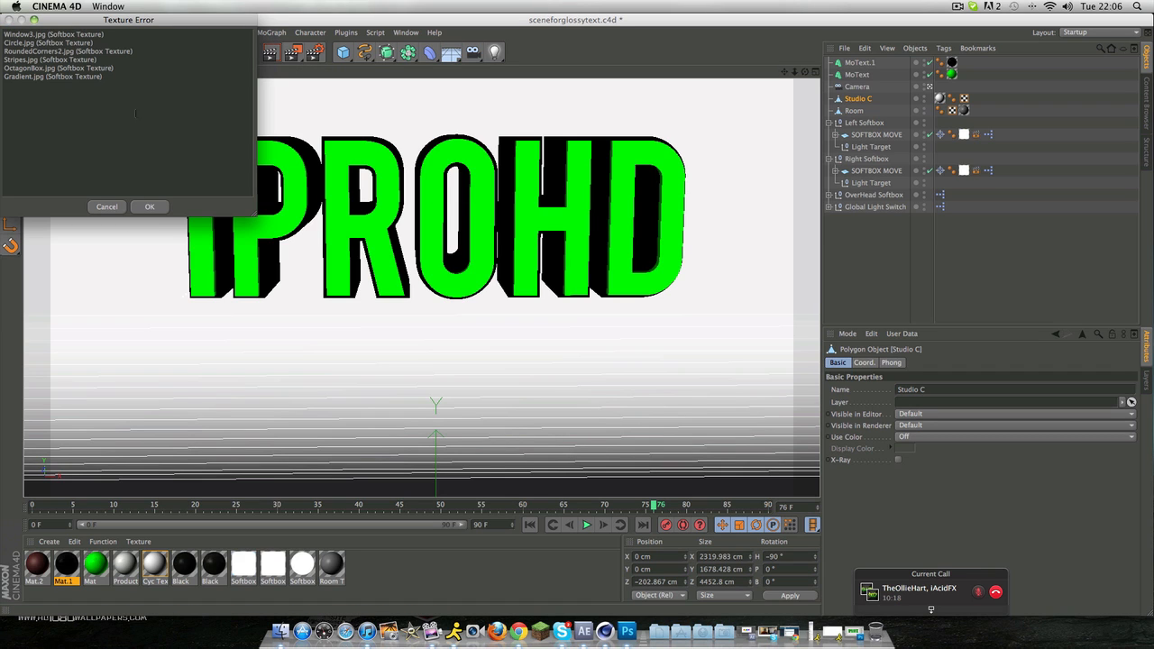
pyautogui.moveTo(136, 113); pyautogui.dragTo(4, 50)
pyautogui.click(150, 206)
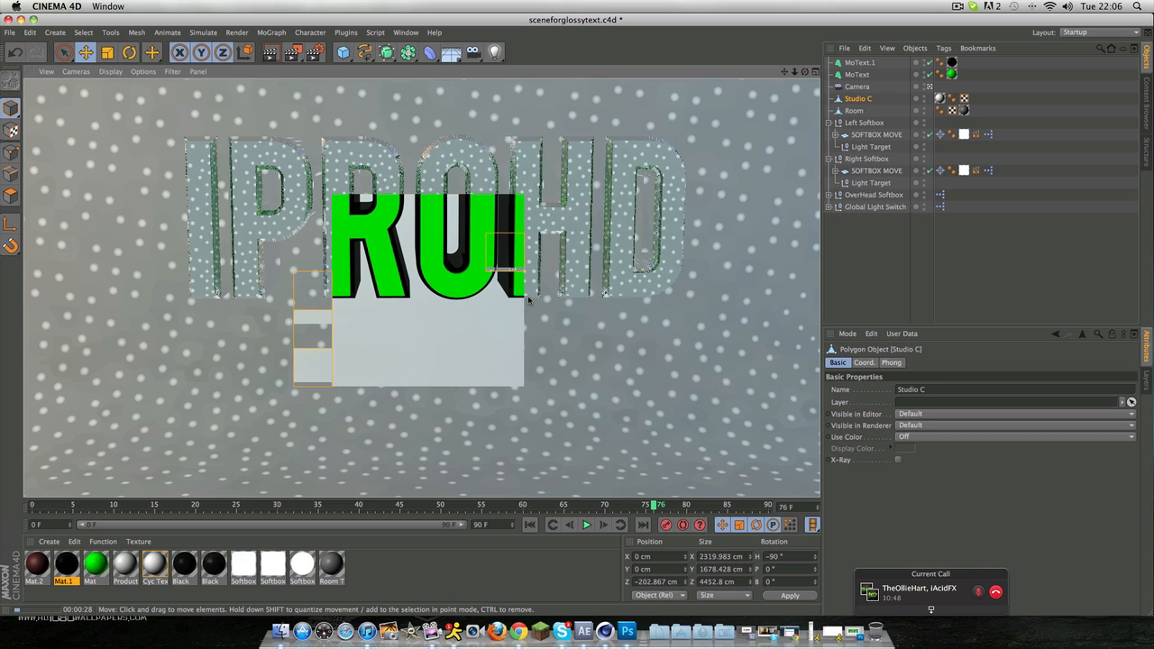
pyautogui.click(511, 305)
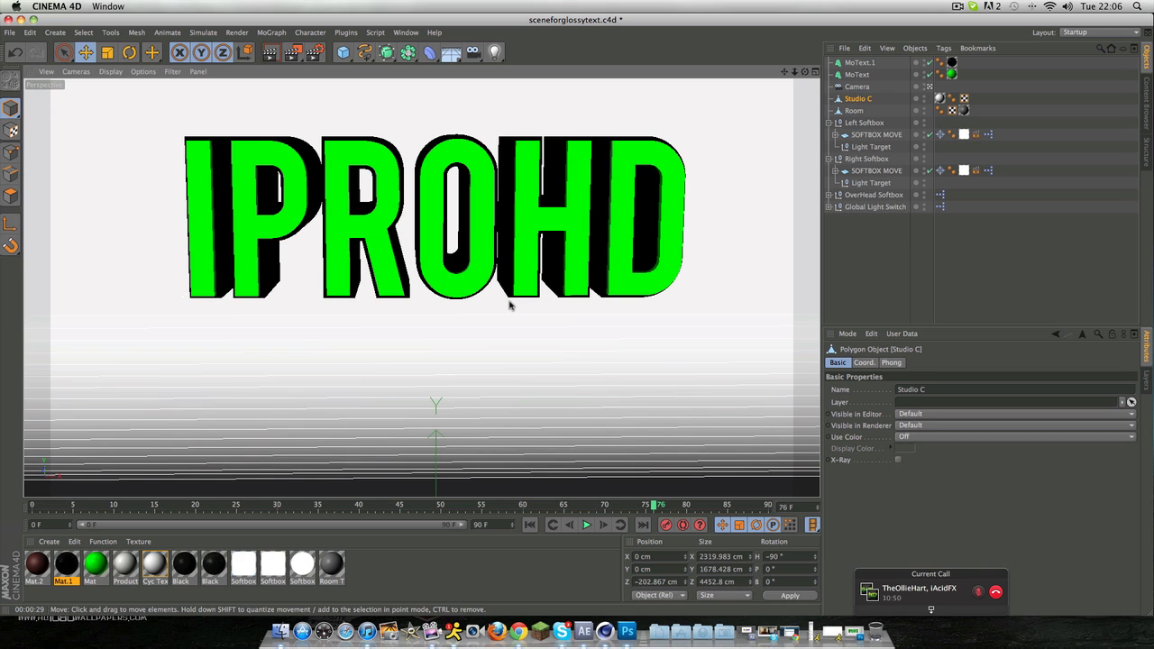
# Step: Delete the Studio C backdrop and the Room object from the scene
pyautogui.click(886, 109)
pyautogui.press('Delete')
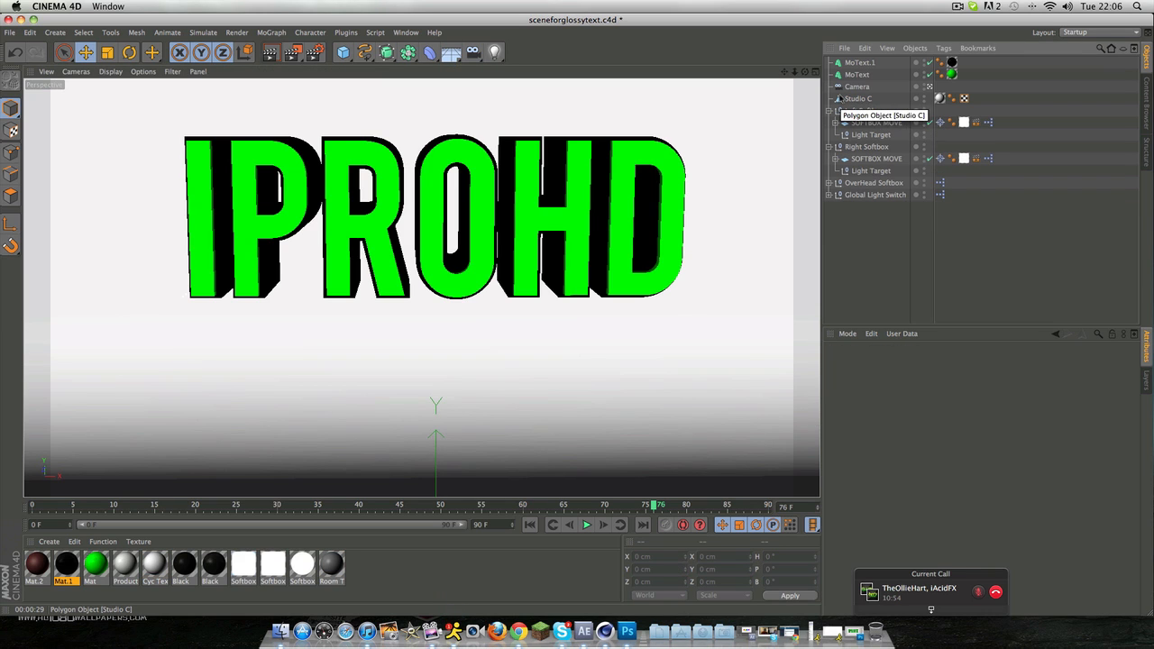
pyautogui.press('super+z')
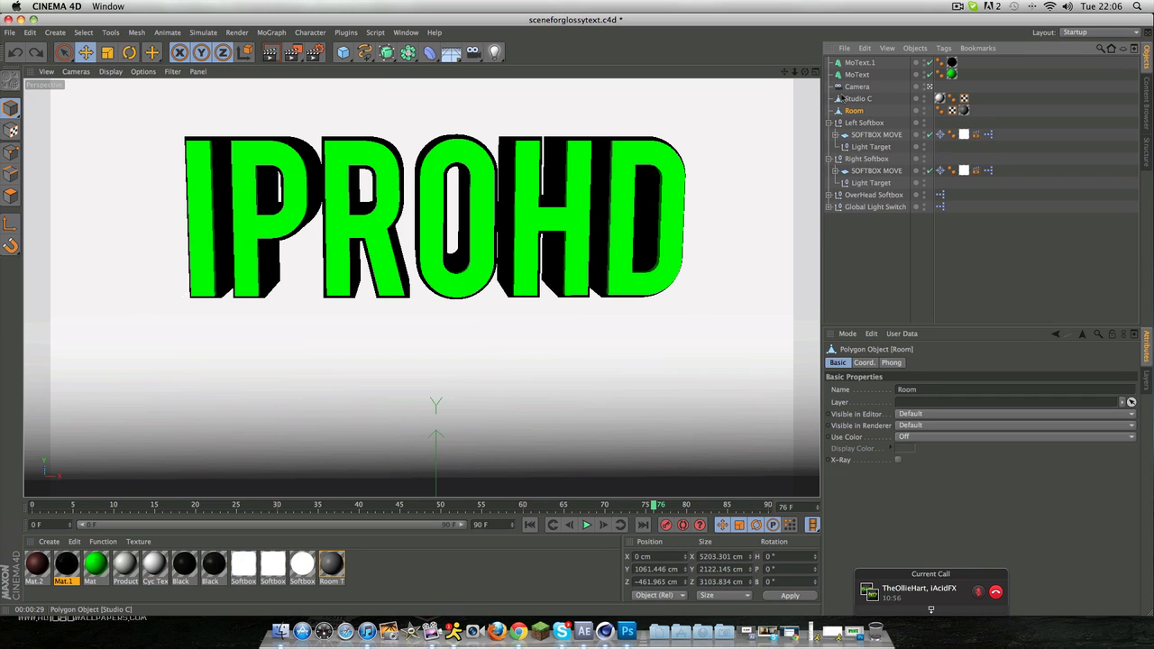
pyautogui.click(841, 99)
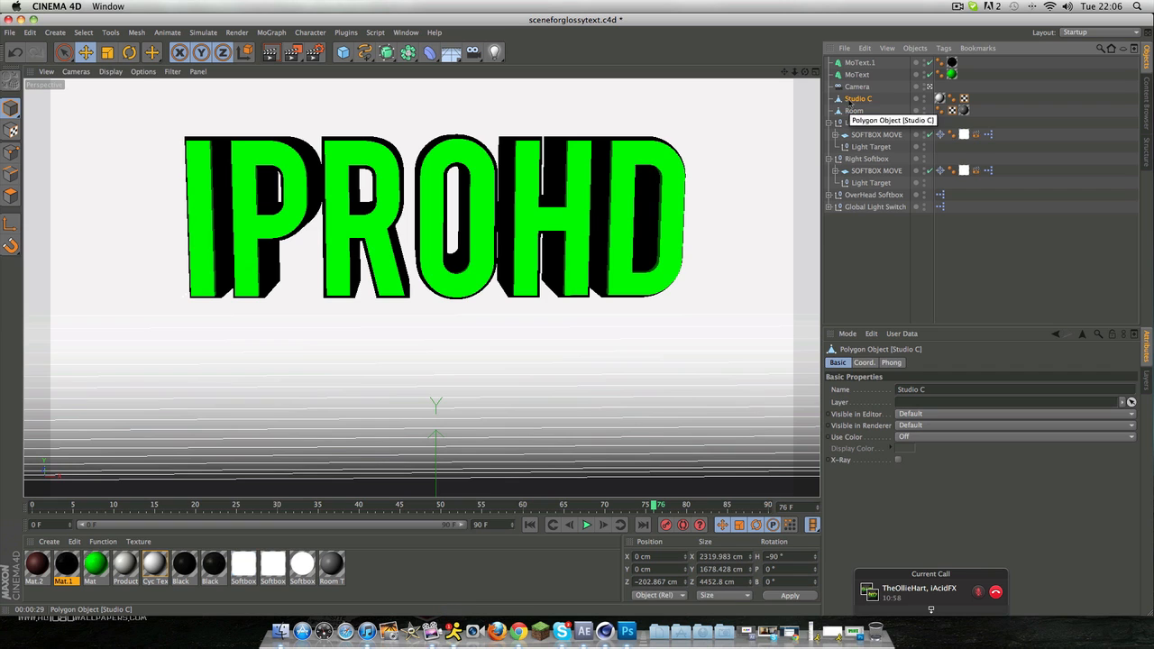
pyautogui.press('Delete')
pyautogui.click(858, 101)
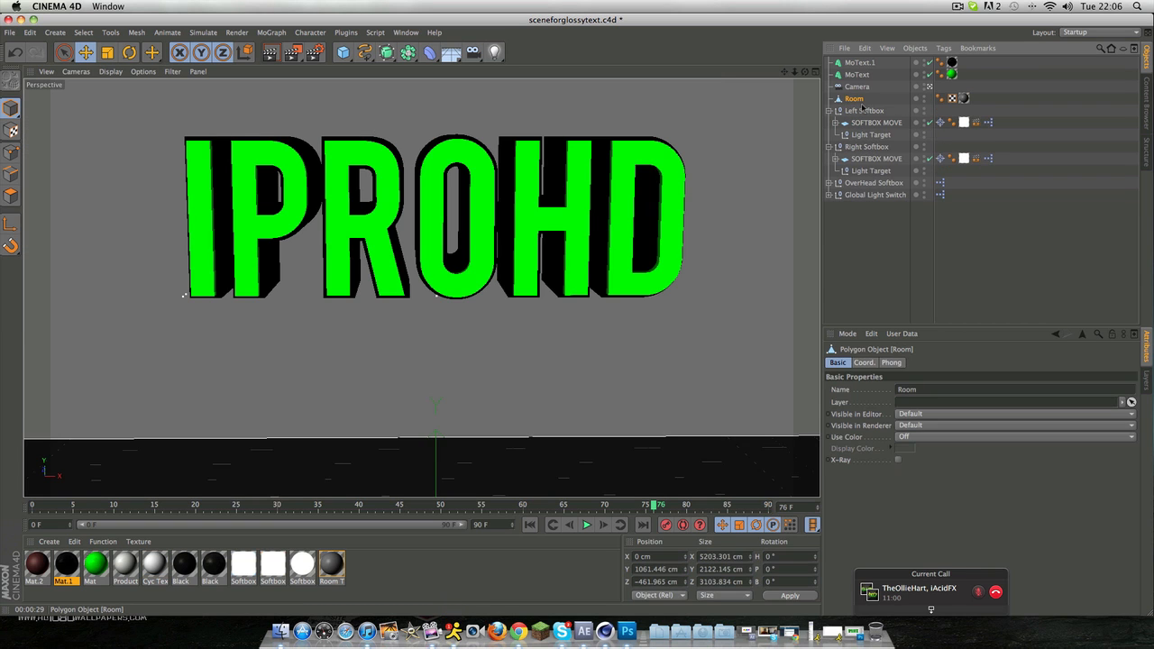
pyautogui.press('Delete')
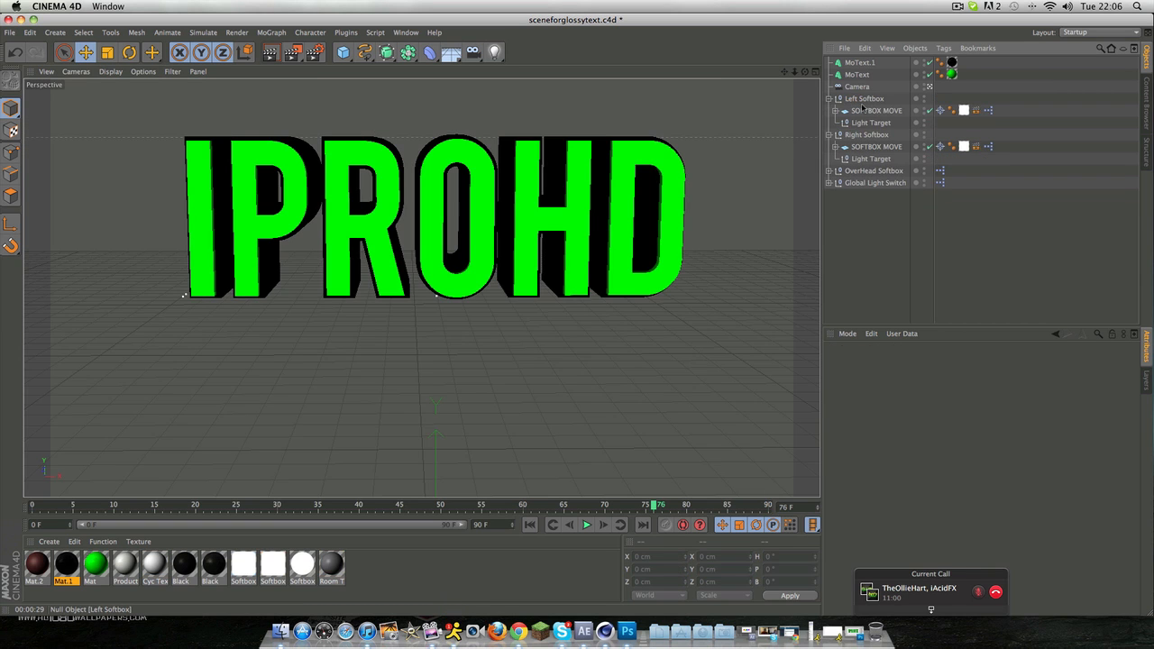
# Step: Render a preview of the green and black text with the backdrop and room removed
pyautogui.click(272, 55)
pyautogui.click(144, 205)
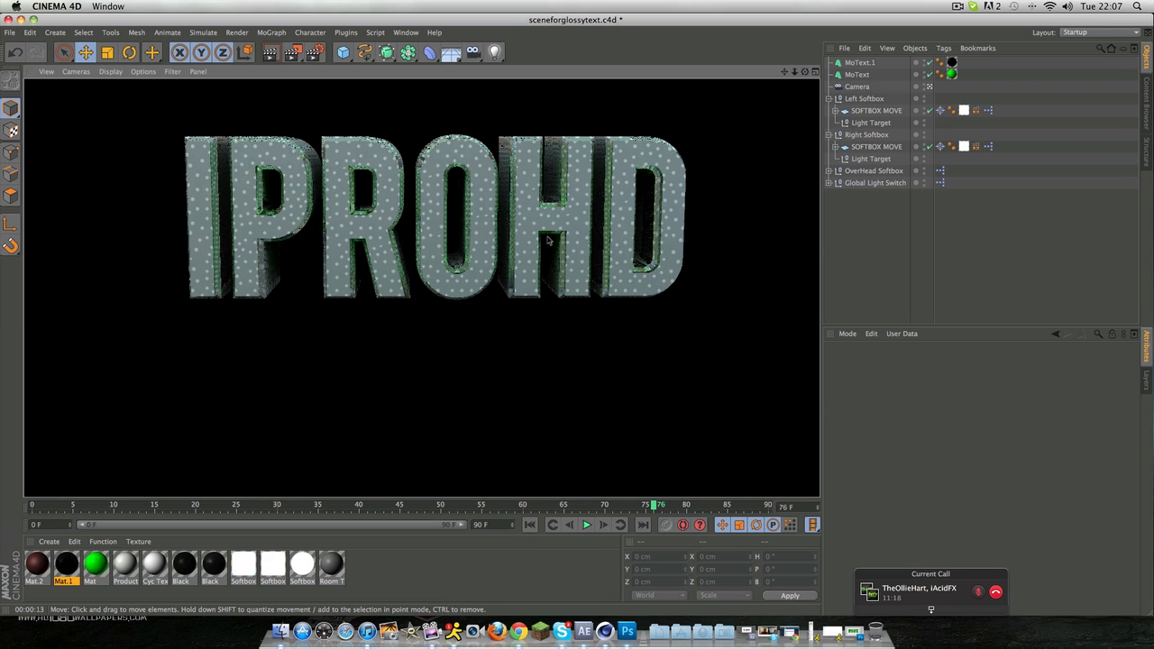
pyautogui.click(272, 55)
pyautogui.click(146, 208)
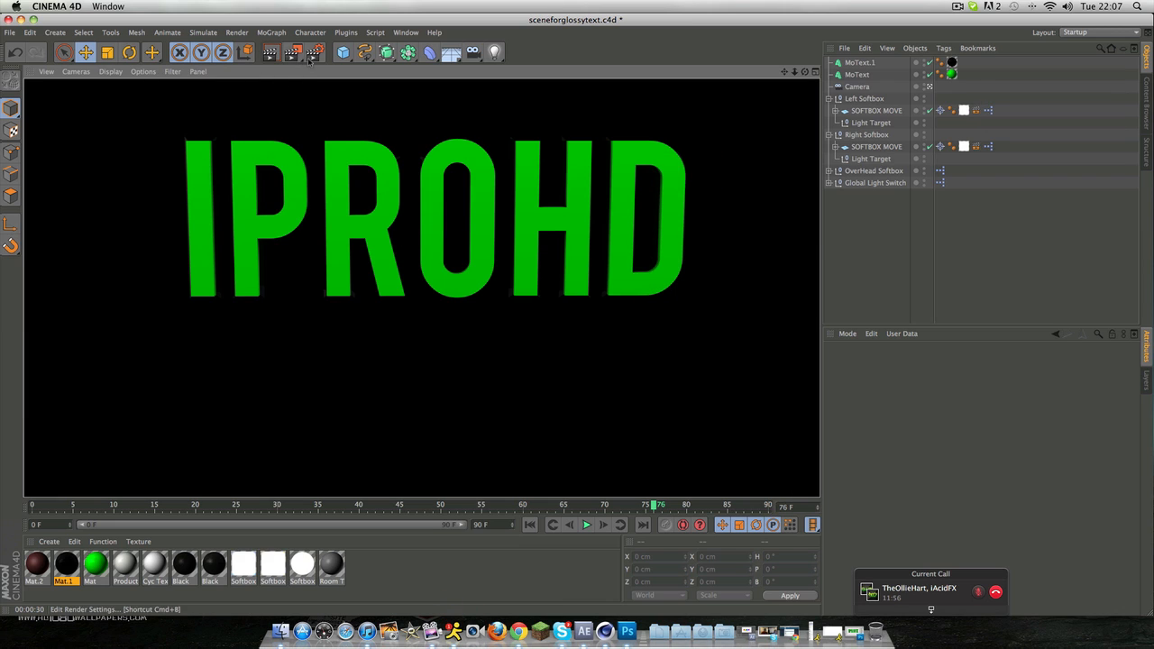
pyautogui.click(297, 96)
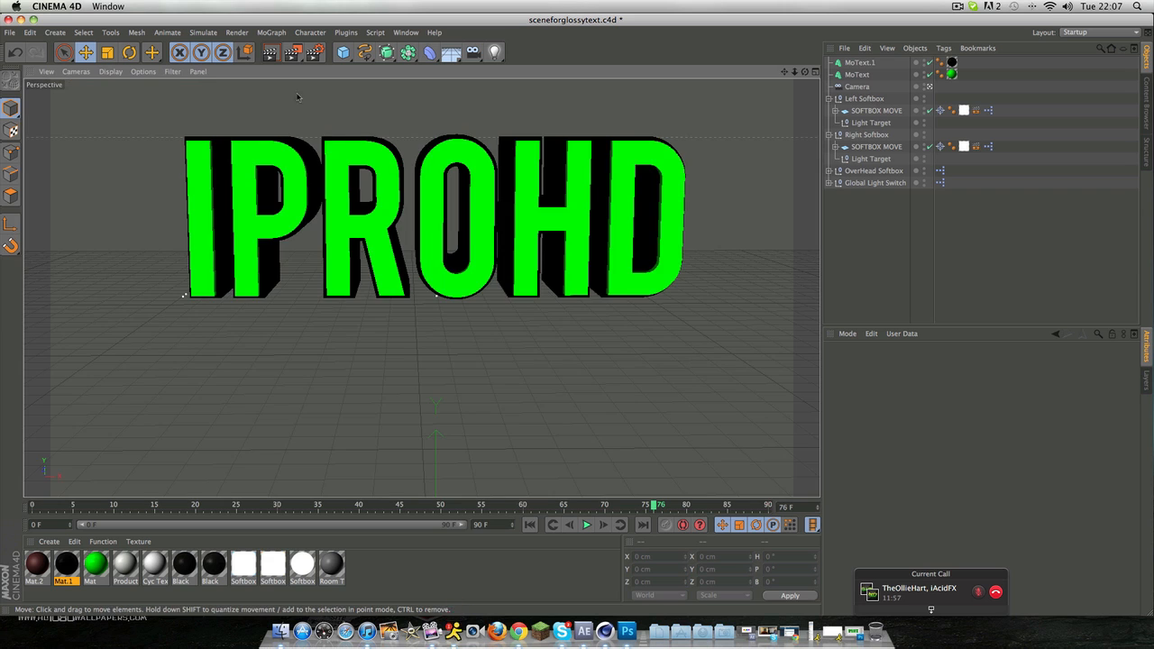
# Step: Try a preview render of the green text without the black outline duplicate, and bring the deleted outline back
pyautogui.click(317, 185)
pyautogui.press('Delete')
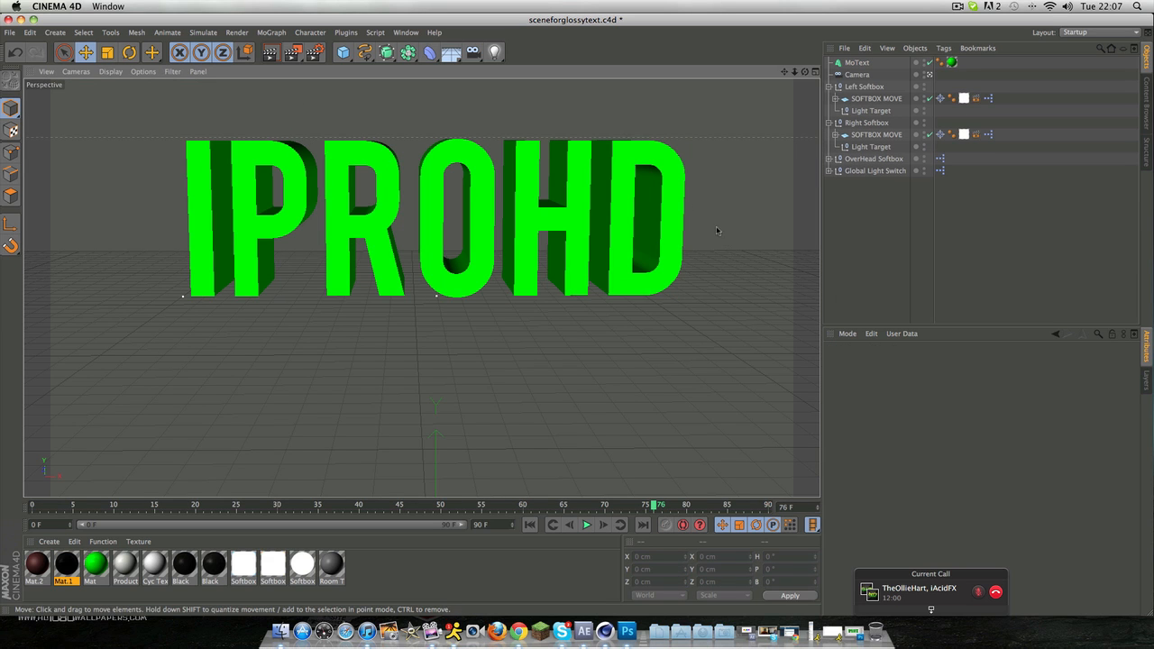
pyautogui.click(269, 52)
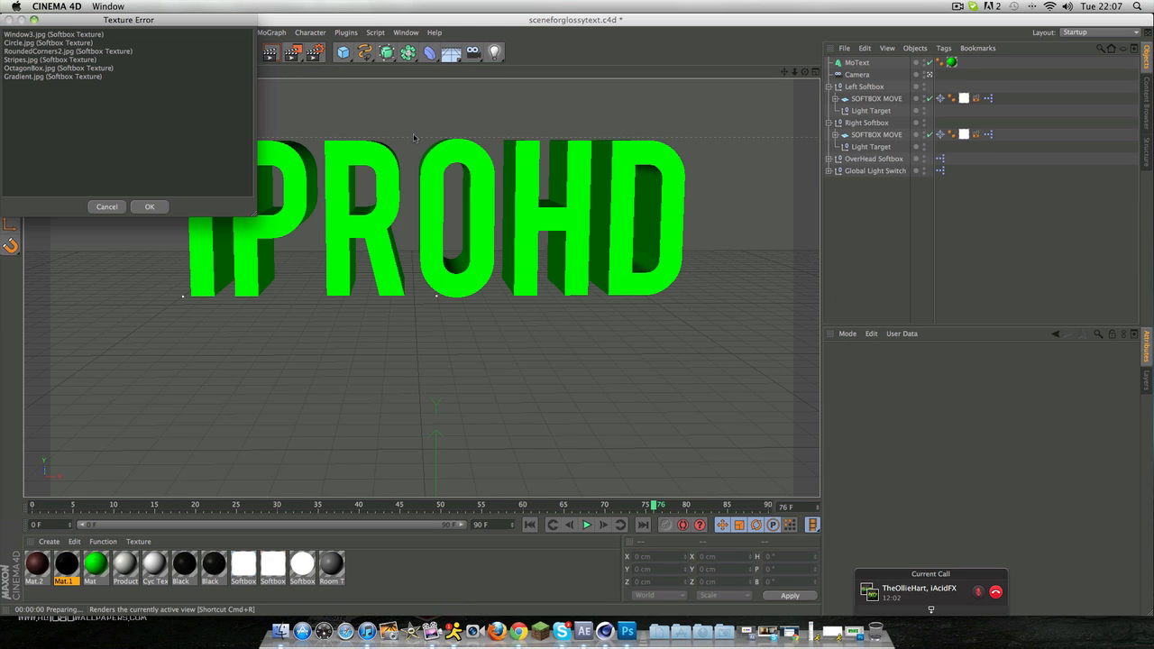
pyautogui.click(143, 206)
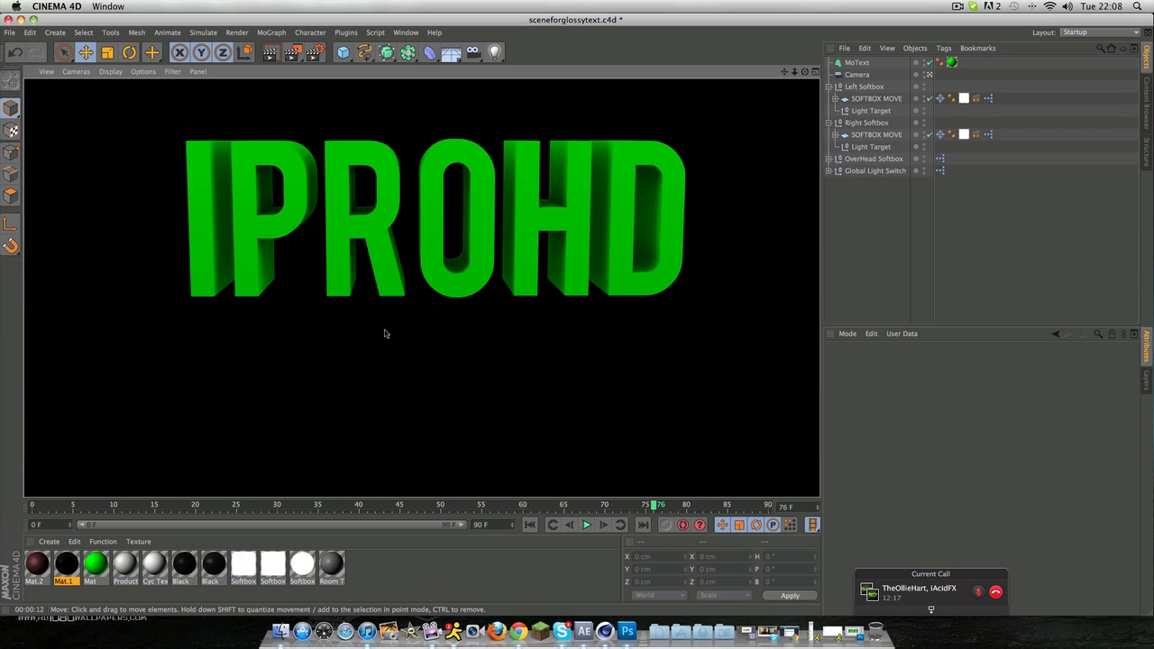
pyautogui.click(392, 399)
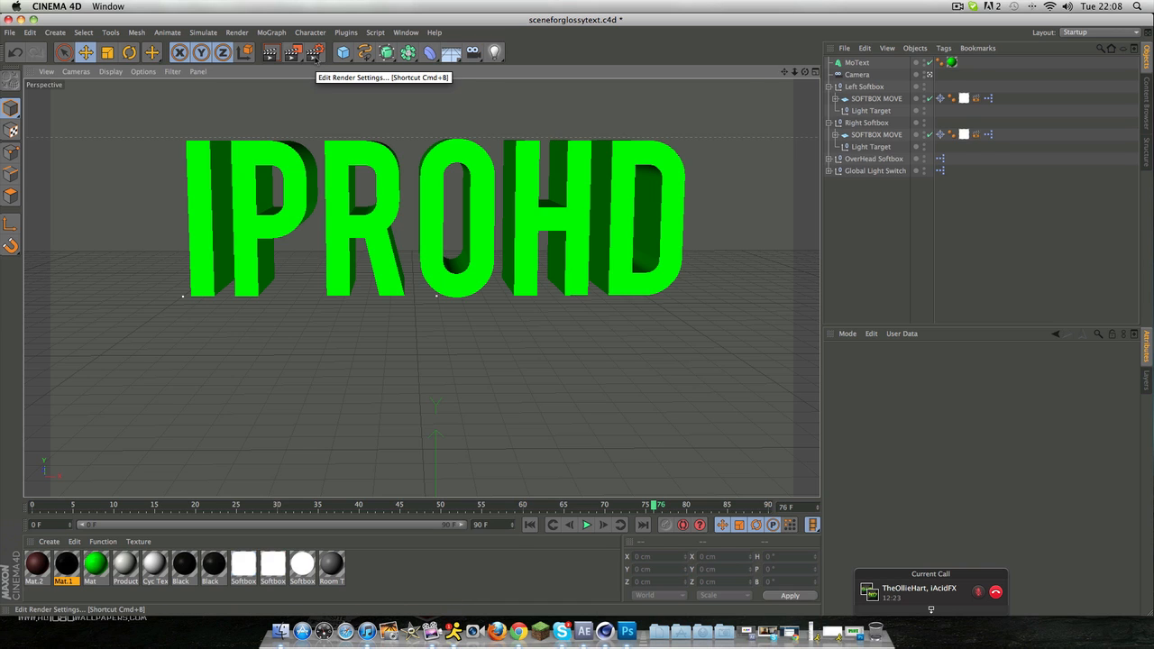
pyautogui.press('super+v')
pyautogui.press('super+shift+a')
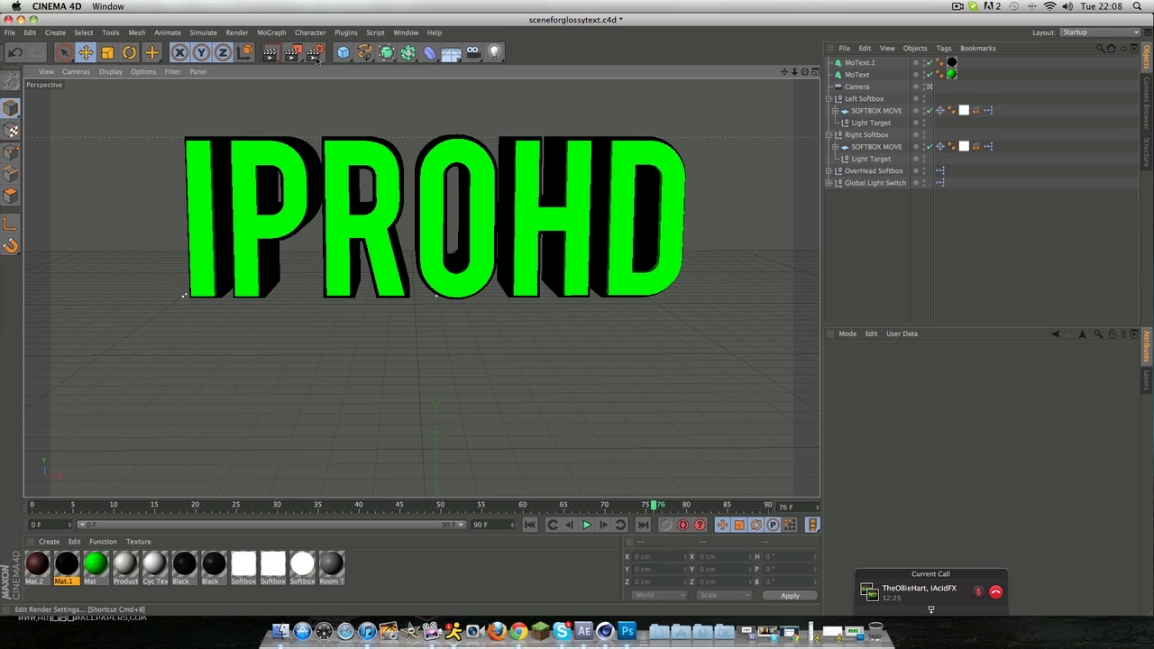
# Step: Open the render settings and review the output options, including the image width and height
pyautogui.click(314, 52)
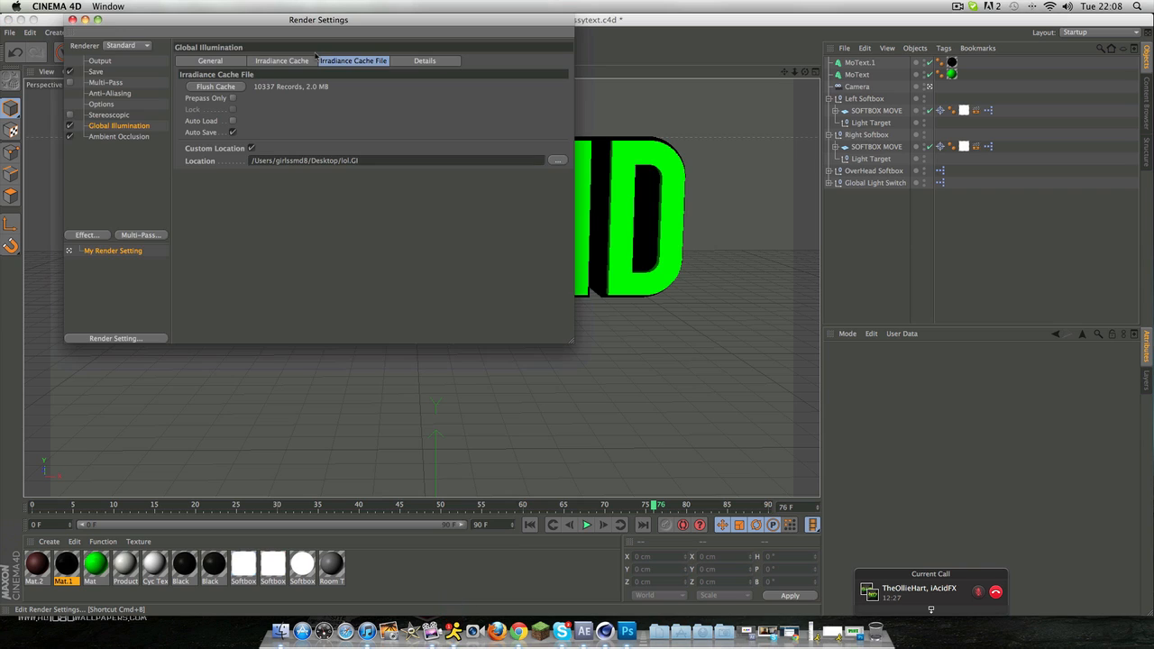
pyautogui.click(99, 61)
pyautogui.click(260, 72)
pyautogui.press('Tab')
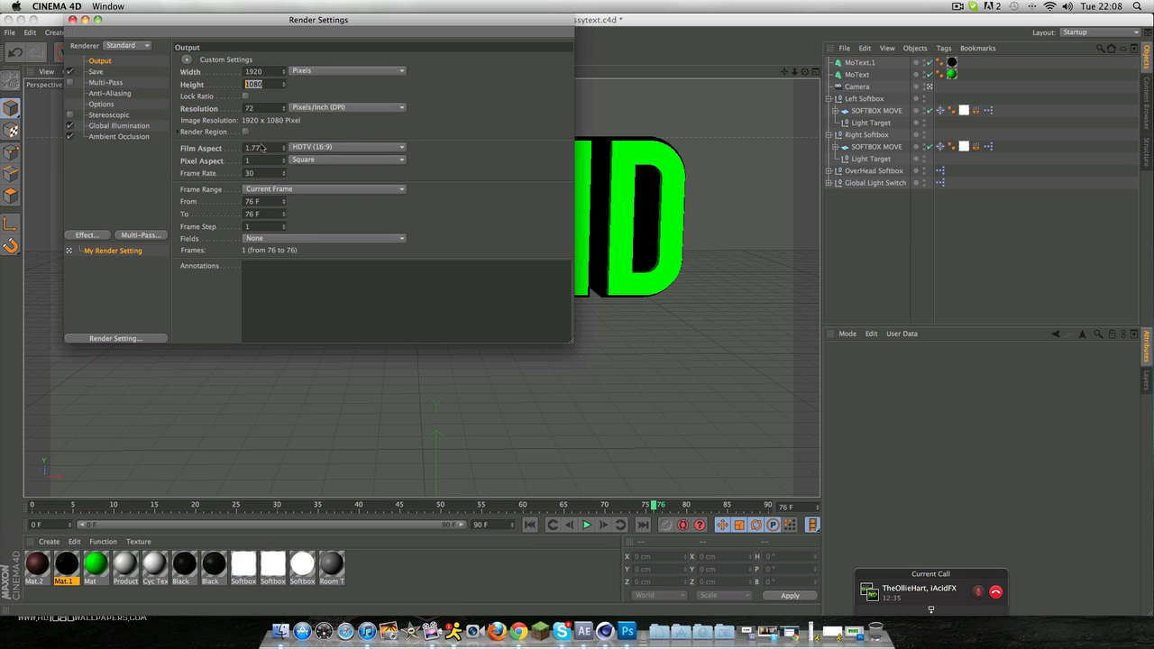
# Step: Set the render to save to the Desktop as "tutorial" in PNG format with Alpha Channel enabled
pyautogui.click(95, 72)
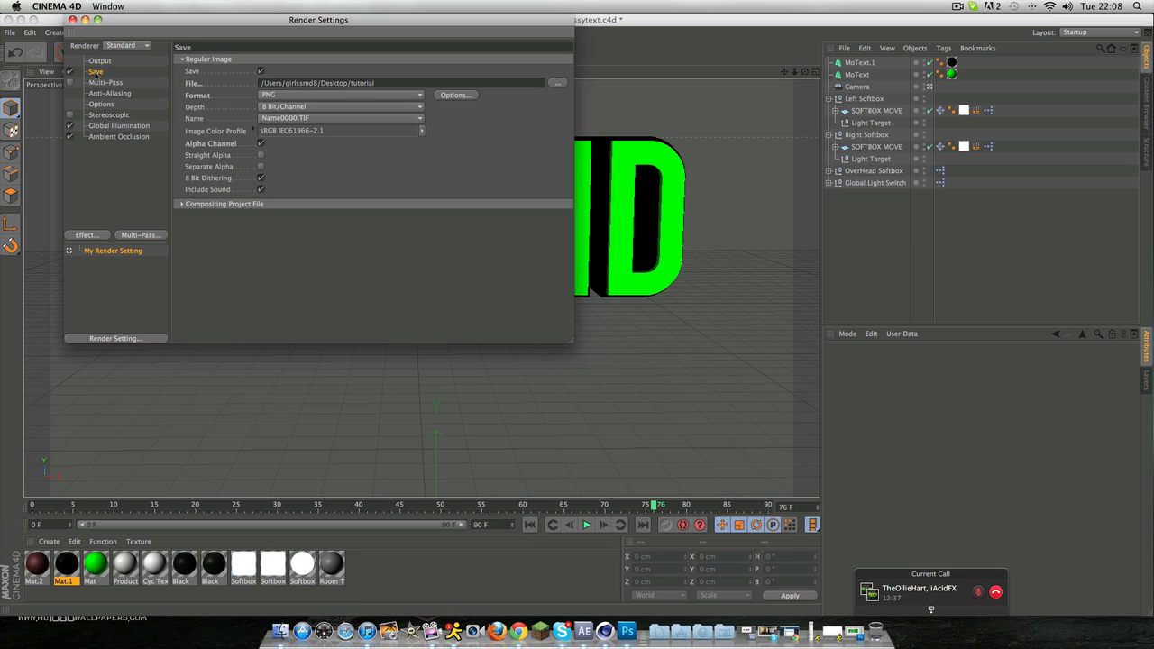
pyautogui.click(558, 82)
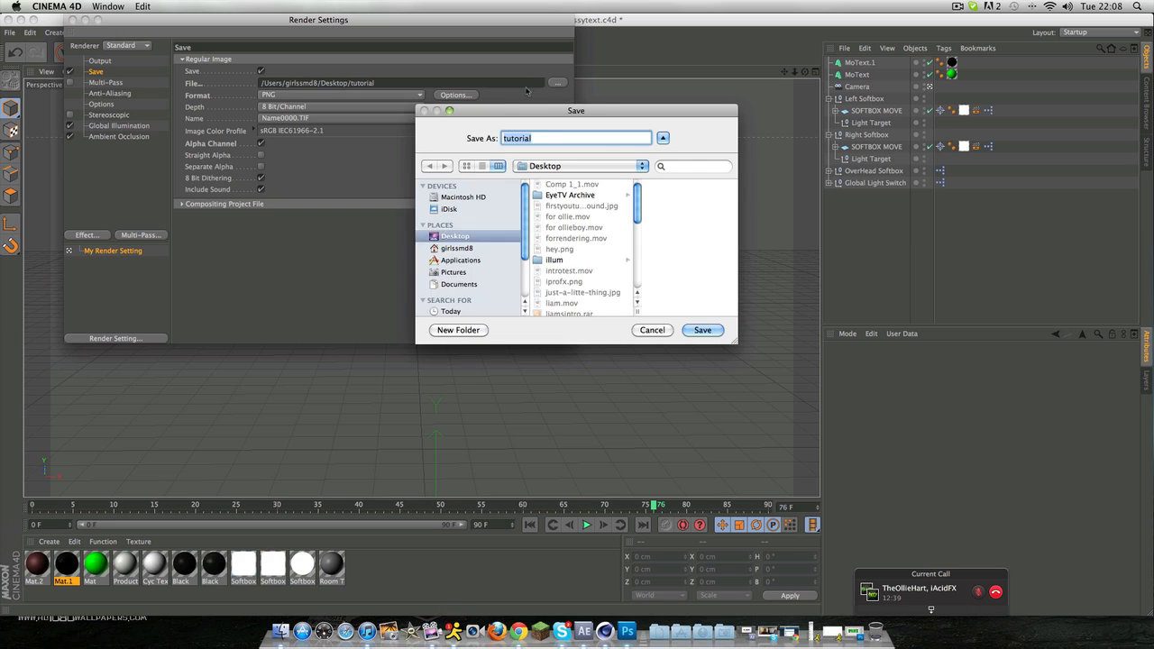
pyautogui.write('tutorial\\')
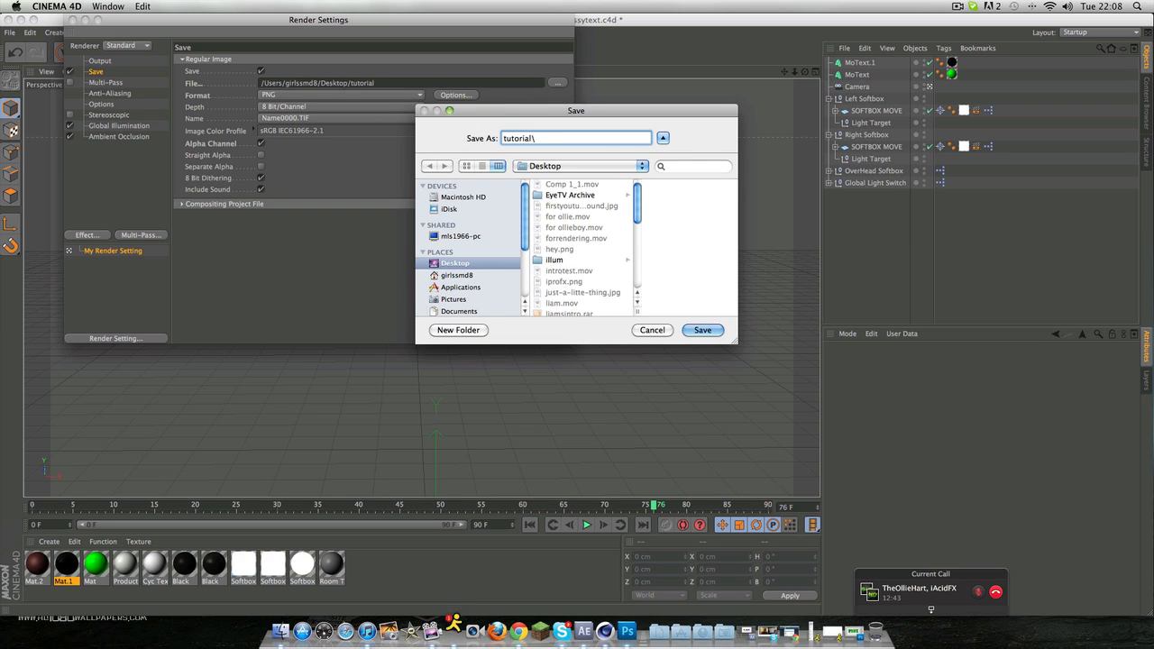
pyautogui.press('BackSpace')
pyautogui.press('Return')
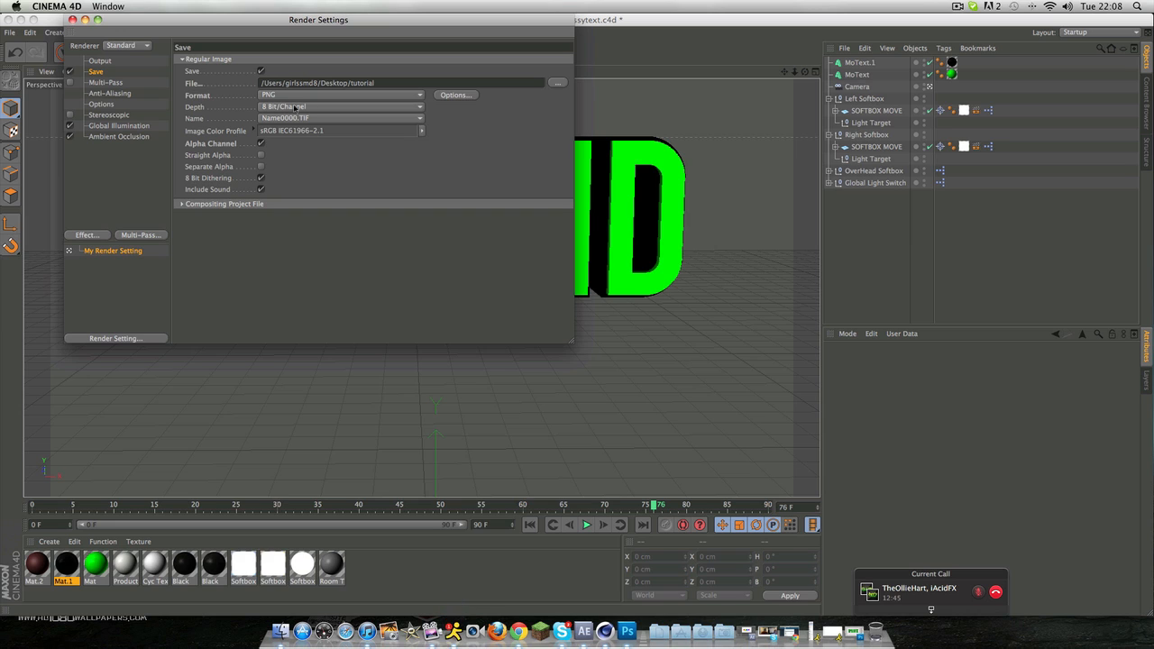
pyautogui.click(279, 96)
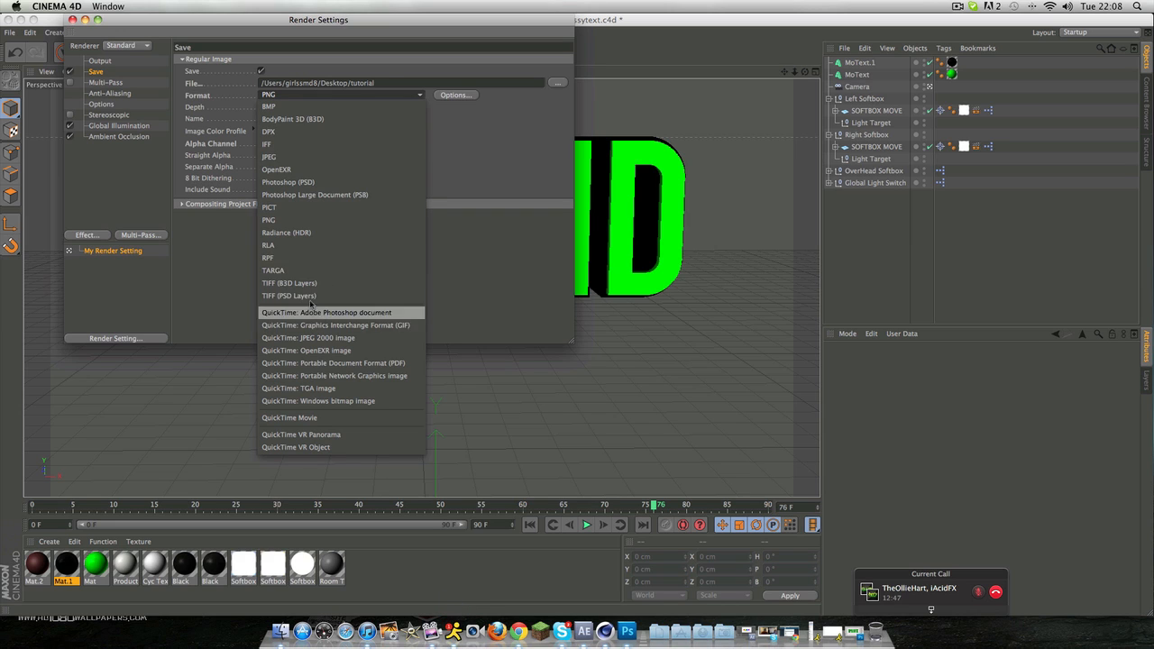
pyautogui.click(302, 220)
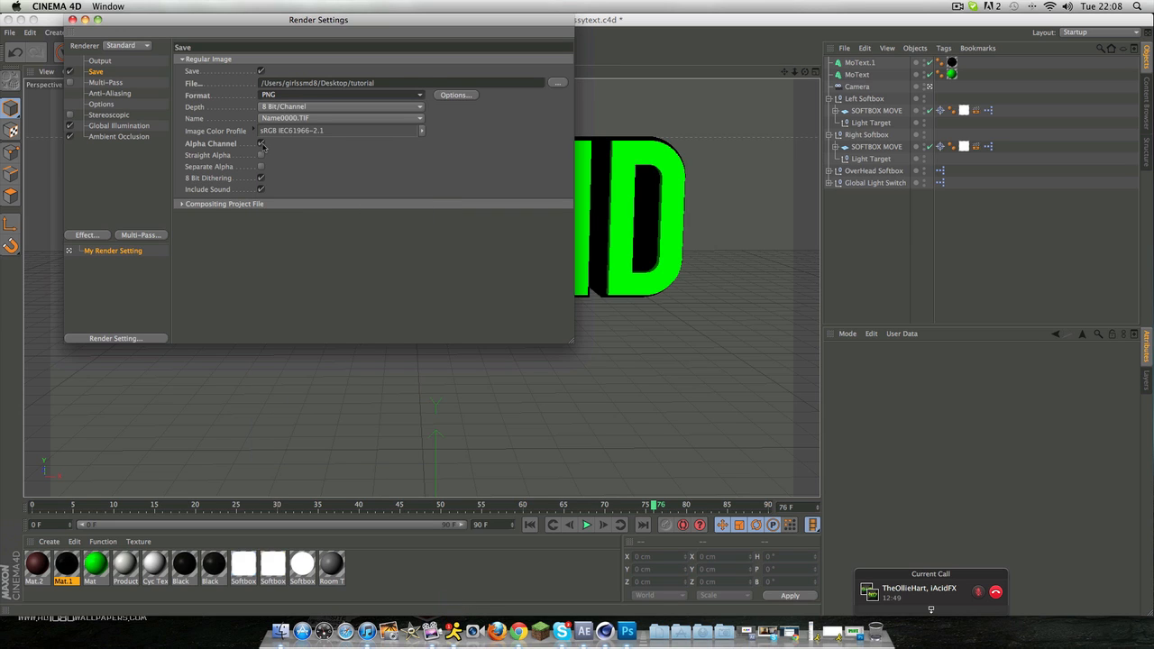
pyautogui.click(262, 144)
pyautogui.click(261, 144)
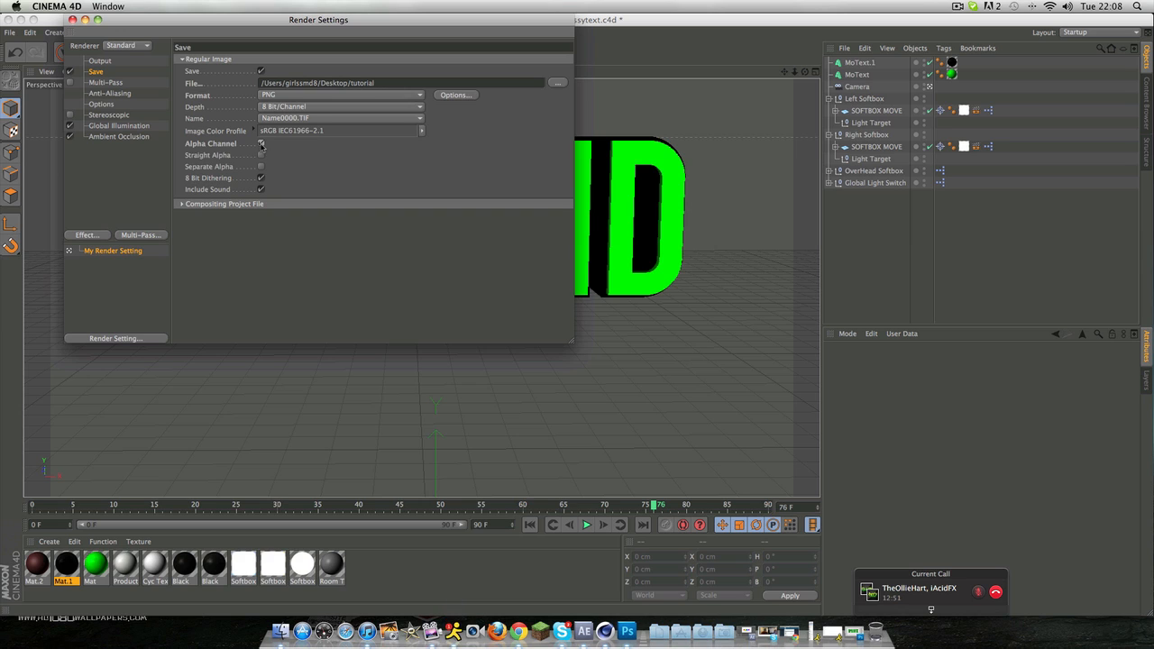
# Step: Examine the Multi-Pass, Anti-Aliasing and Stereoscopic render settings, including the anti-aliasing quality choices
pyautogui.click(118, 83)
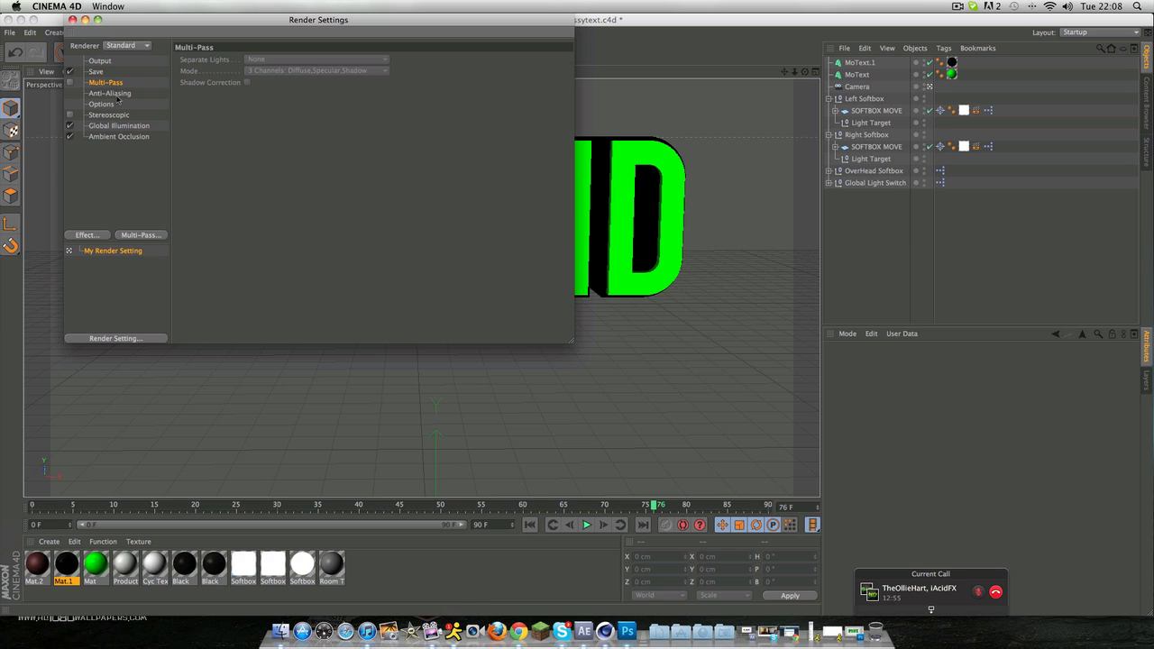
pyautogui.click(113, 93)
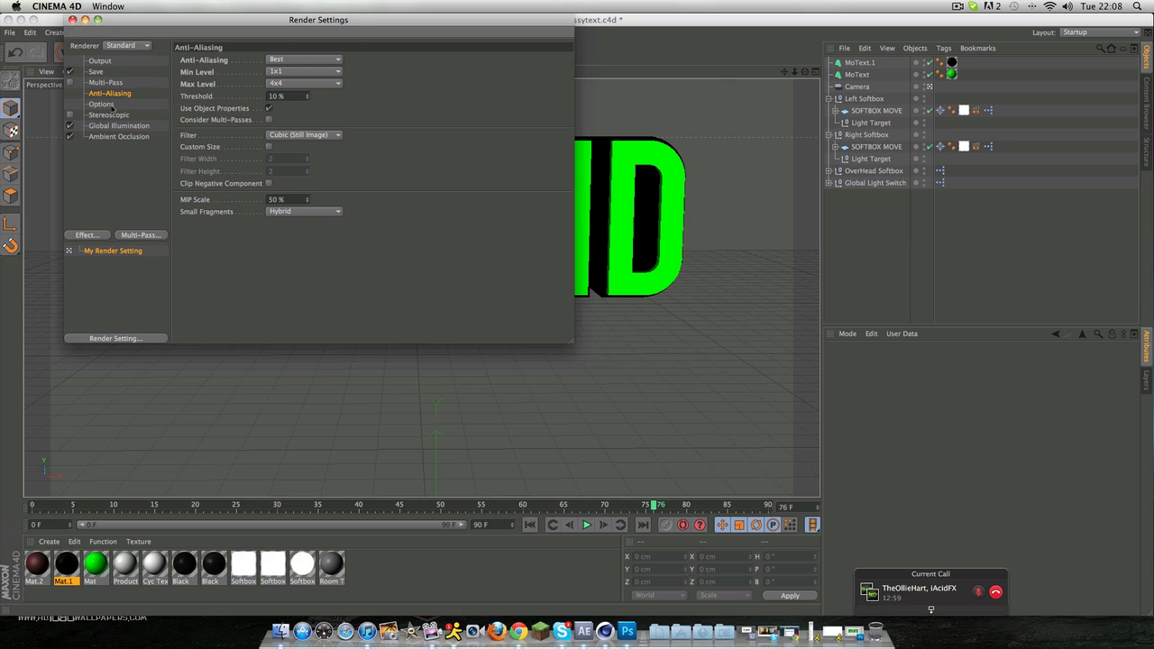
pyautogui.click(288, 61)
pyautogui.click(289, 62)
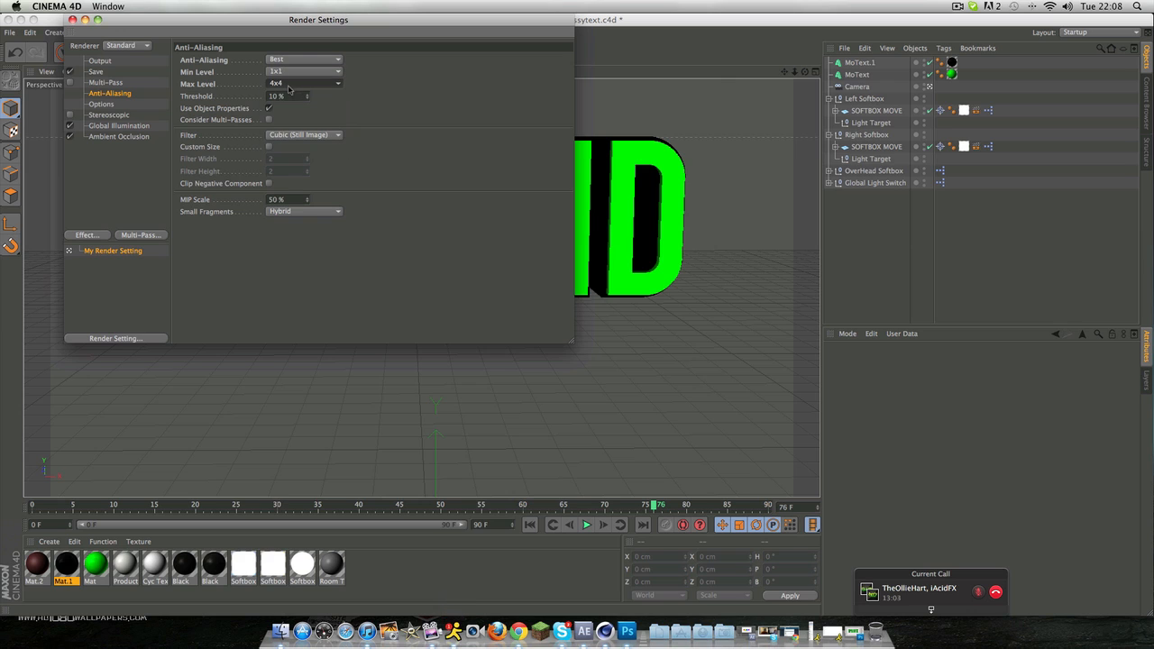
pyautogui.click(101, 104)
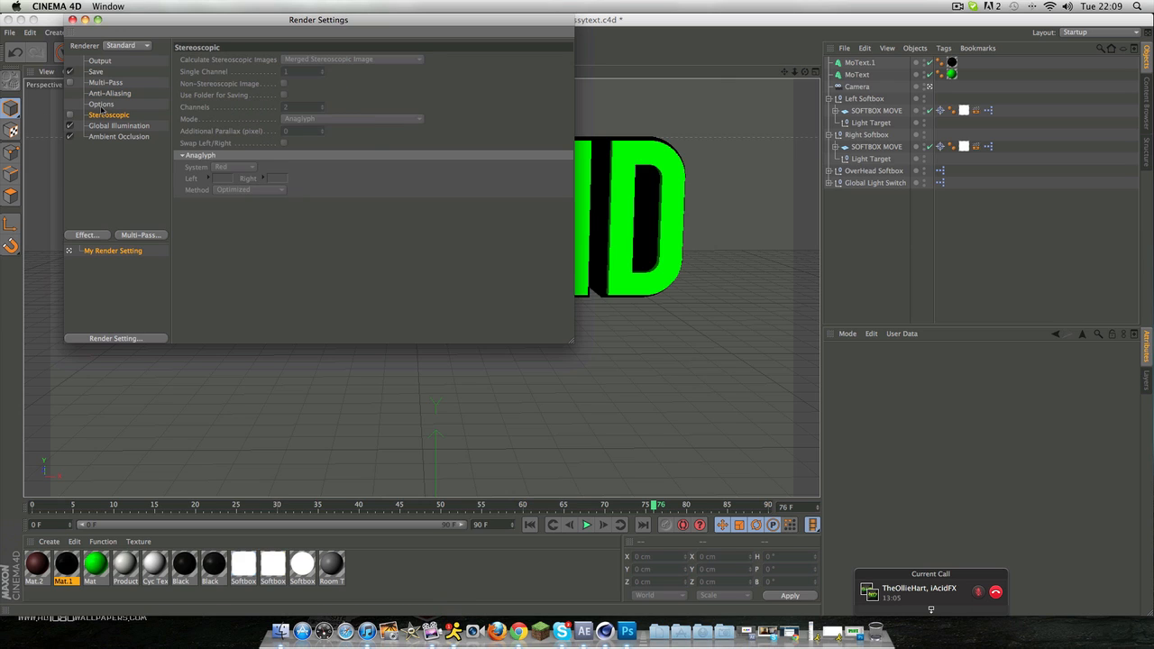
pyautogui.click(108, 114)
# Step: Examine the Global Illumination and Ambient Occlusion settings and the list of render effects that can be added
pyautogui.click(109, 126)
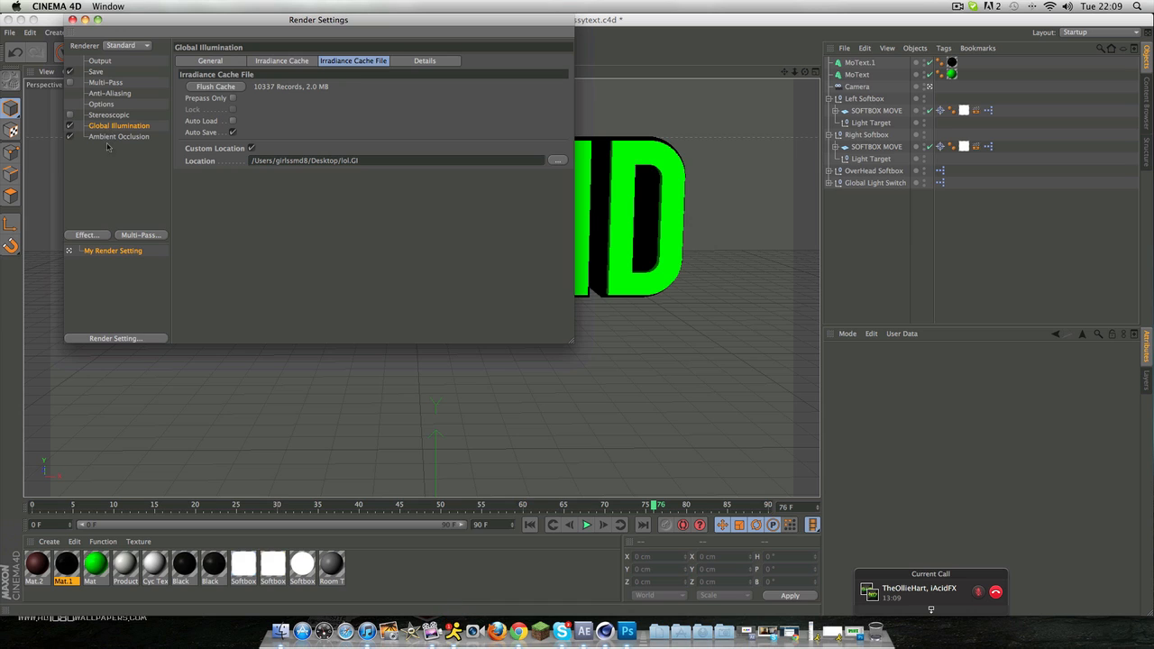
pyautogui.keyDown('shift'); pyautogui.click(112, 136); pyautogui.keyUp('shift')
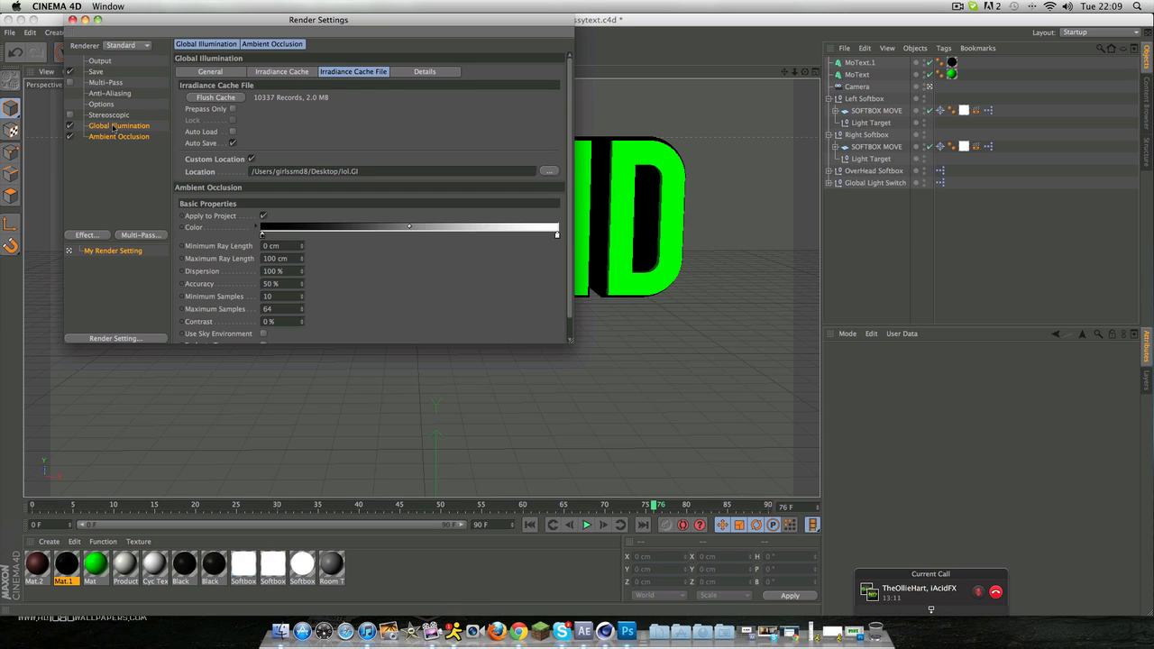
pyautogui.click(102, 193)
pyautogui.click(86, 235)
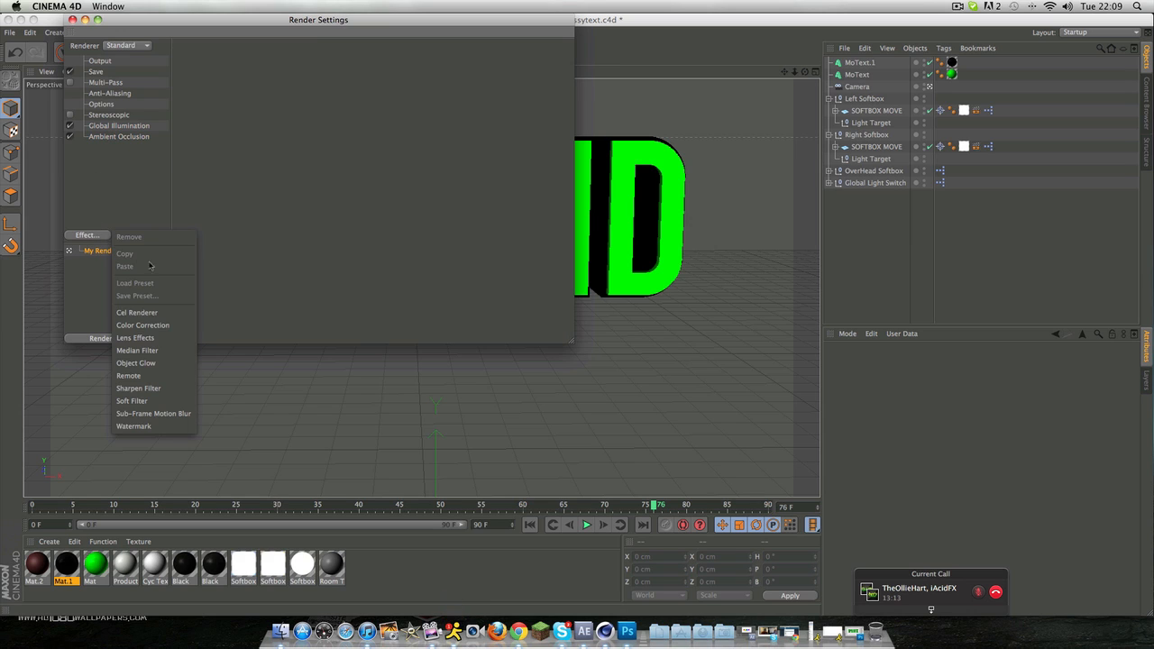
pyautogui.click(85, 235)
pyautogui.click(86, 235)
pyautogui.click(118, 139)
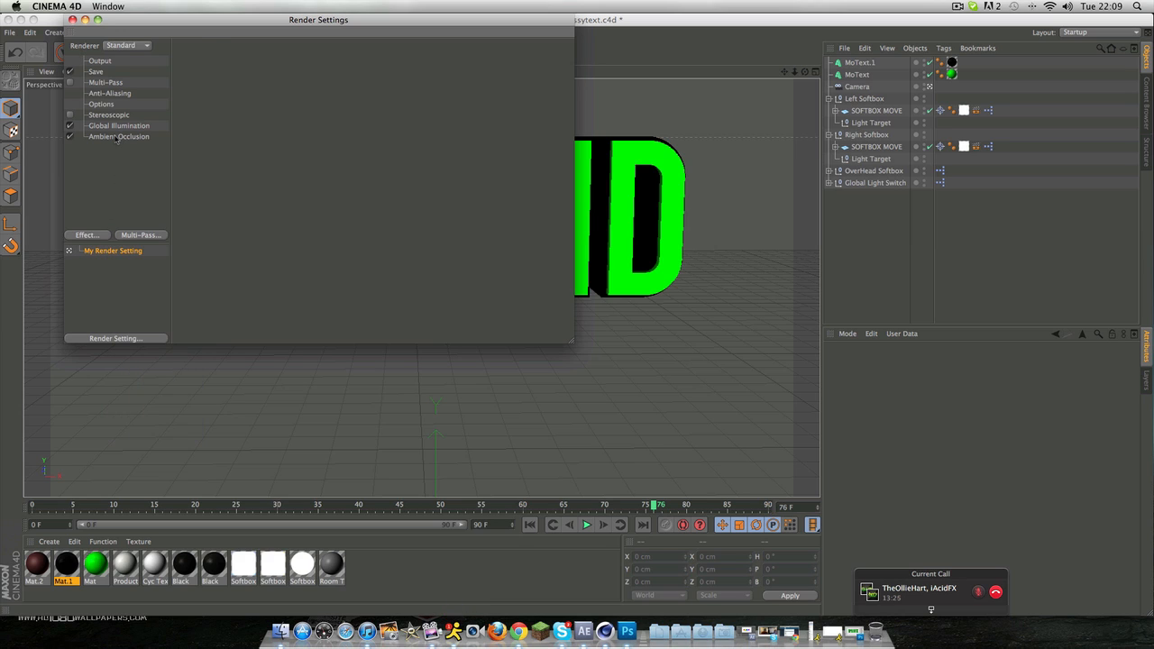
pyautogui.click(116, 137)
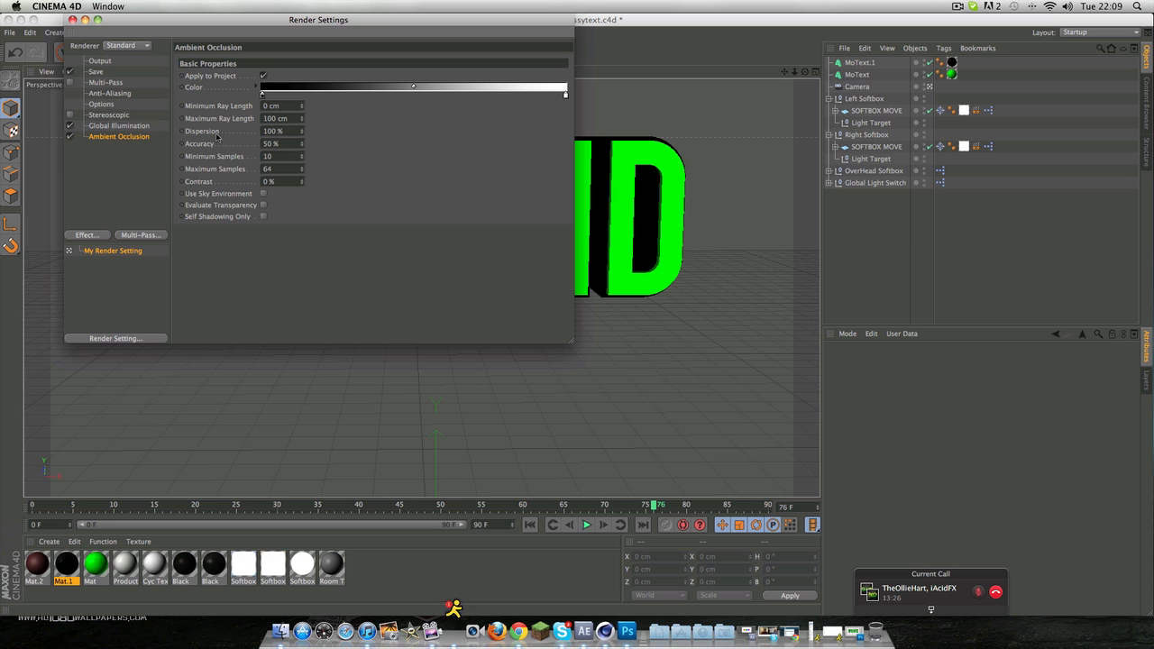
# Step: Render the text to the Picture Viewer, overwriting tutorial0076.png and continuing past the missing softbox textures, and close the viewer
pyautogui.click(73, 20)
pyautogui.click(299, 60)
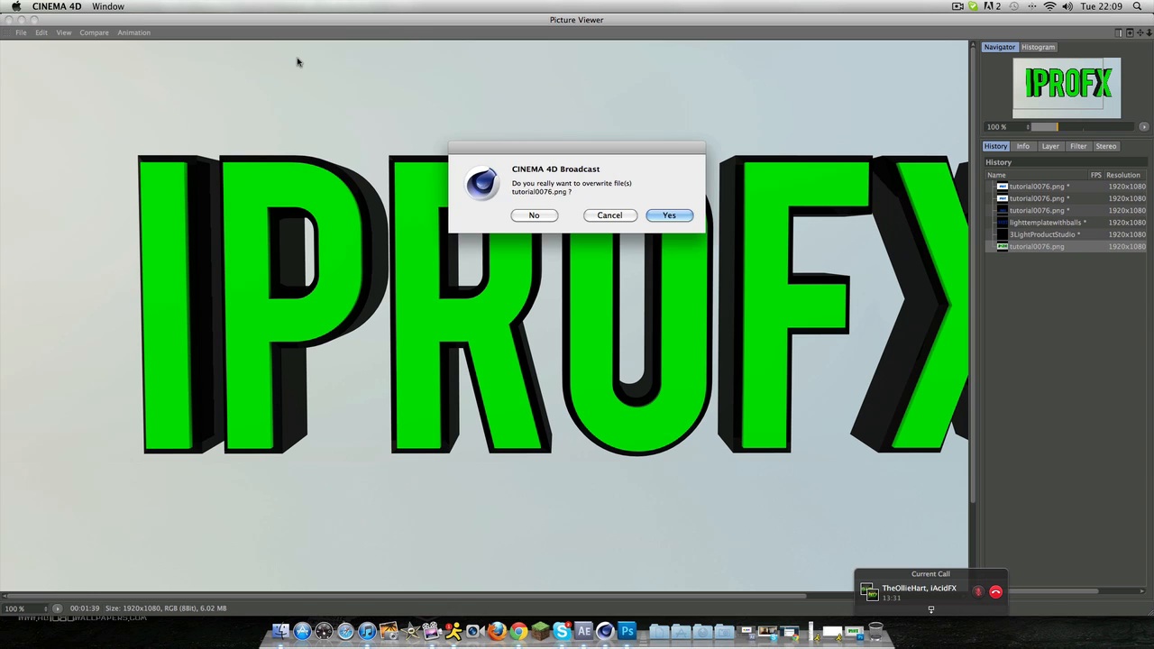
pyautogui.click(649, 216)
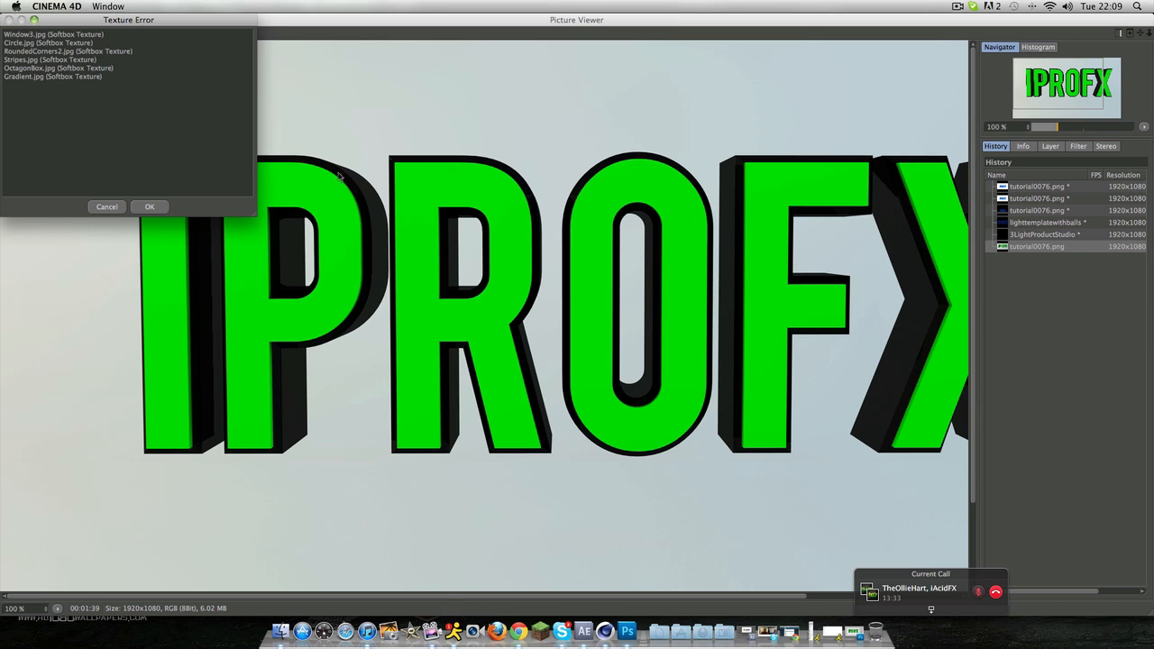
pyautogui.click(149, 207)
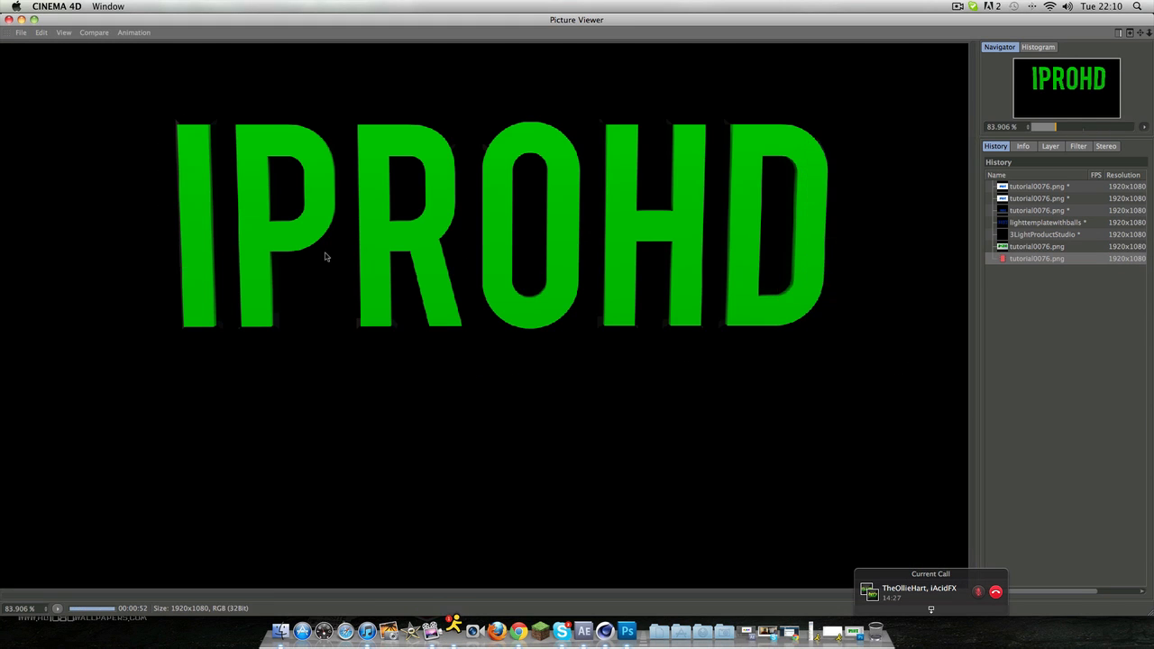
pyautogui.click(9, 19)
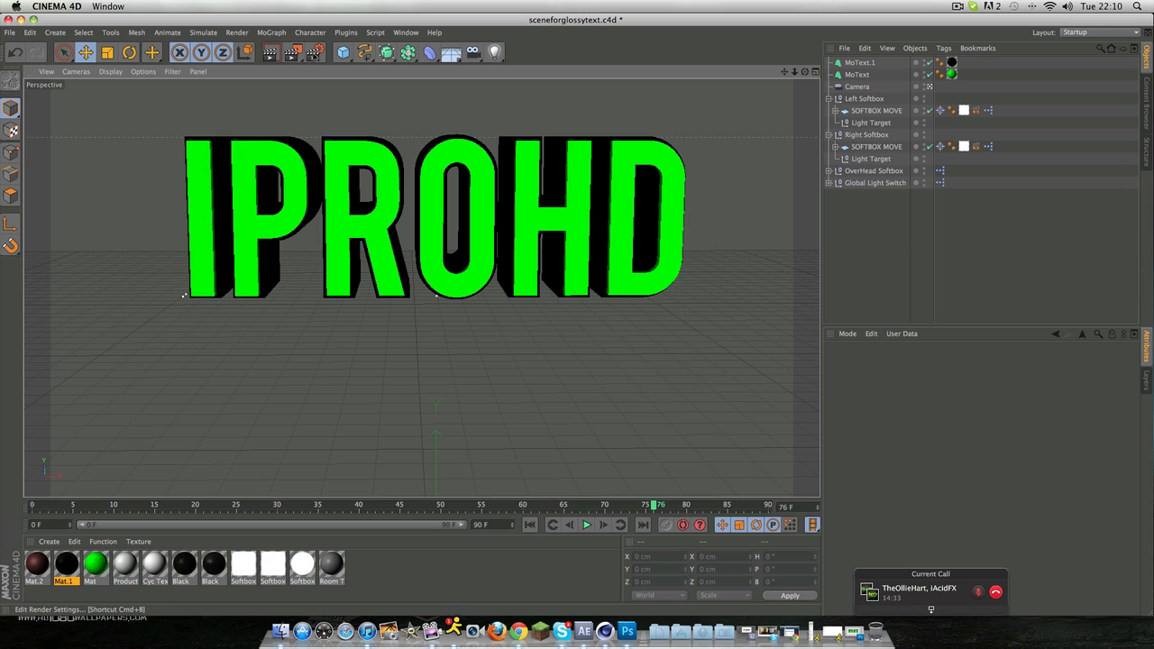
# Step: Reopen the render settings and review the General, Irradiance Cache and Irradiance Cache File options of Global Illumination
pyautogui.click(313, 53)
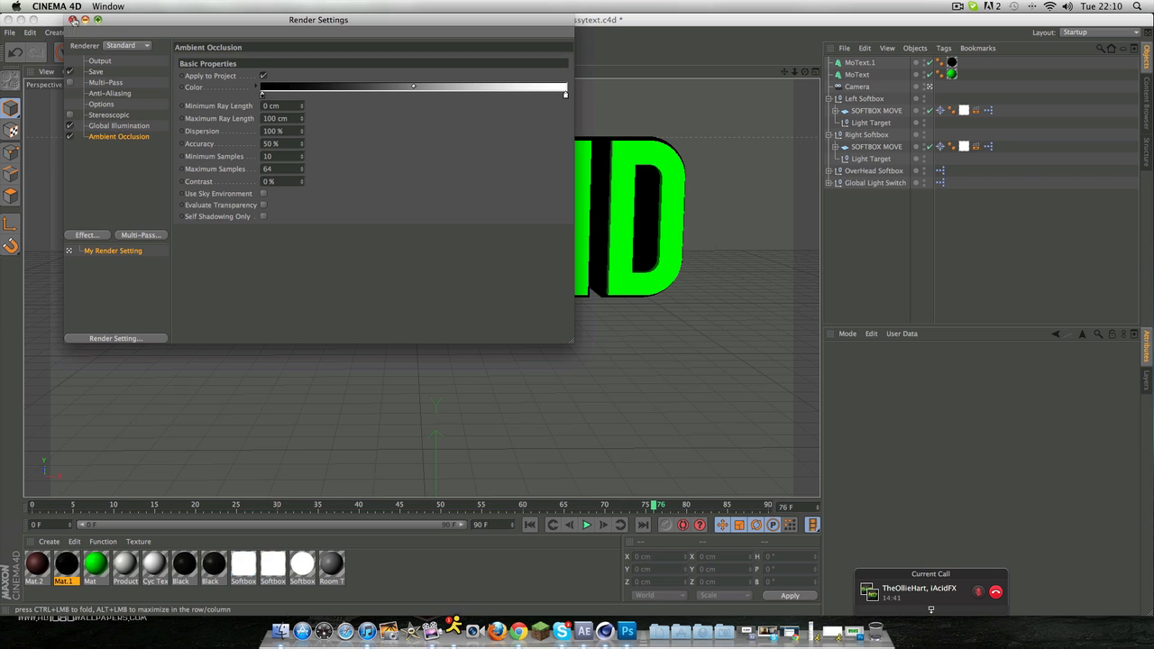
pyautogui.click(71, 22)
pyautogui.click(336, 55)
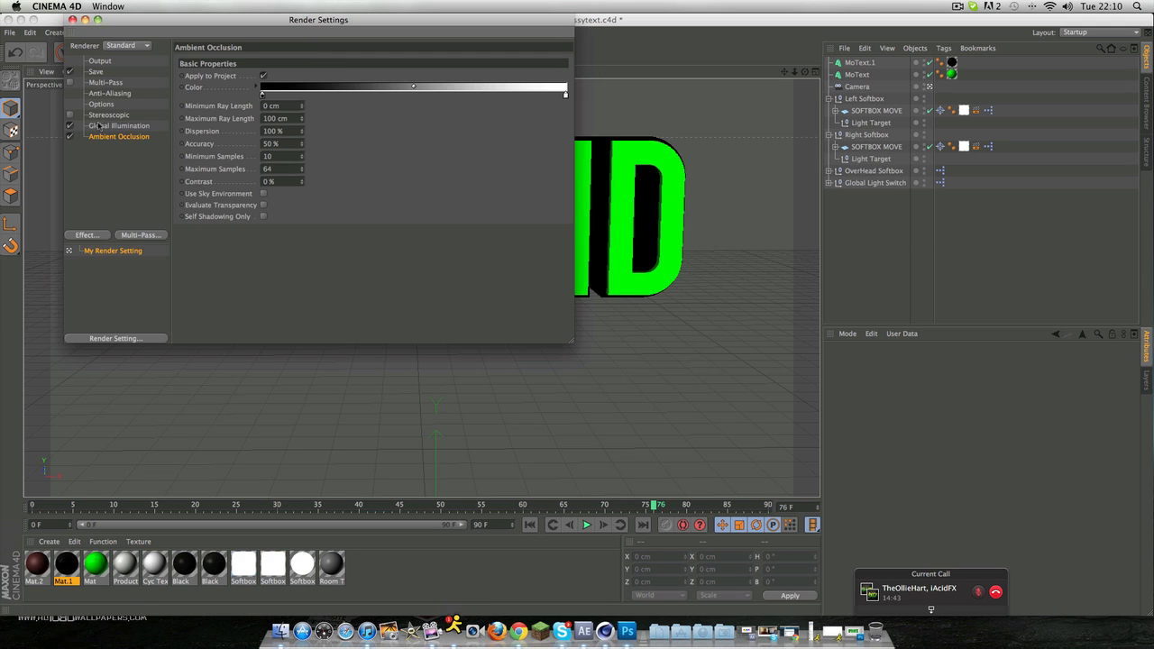
pyautogui.click(103, 126)
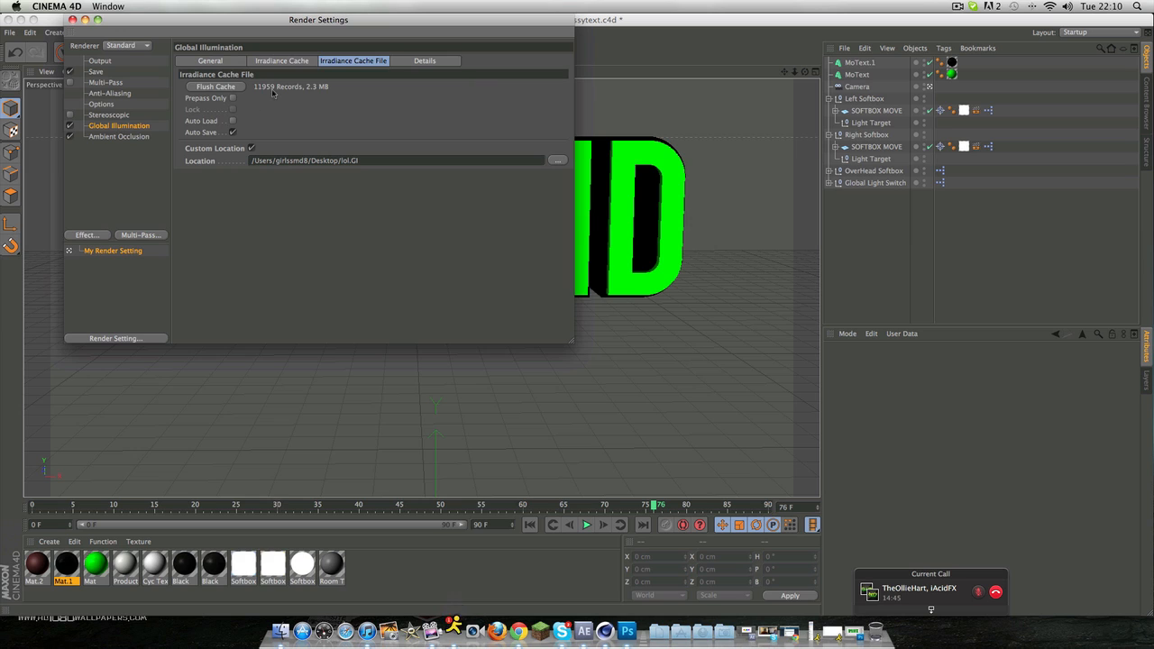
pyautogui.click(287, 61)
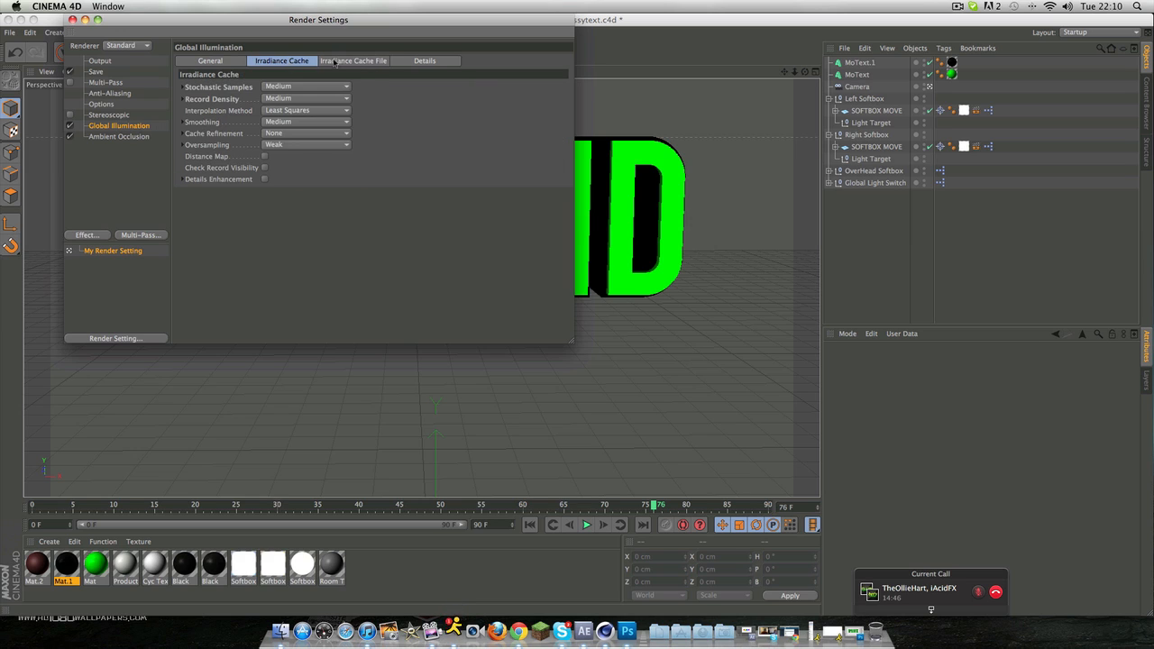
pyautogui.click(183, 62)
pyautogui.click(350, 61)
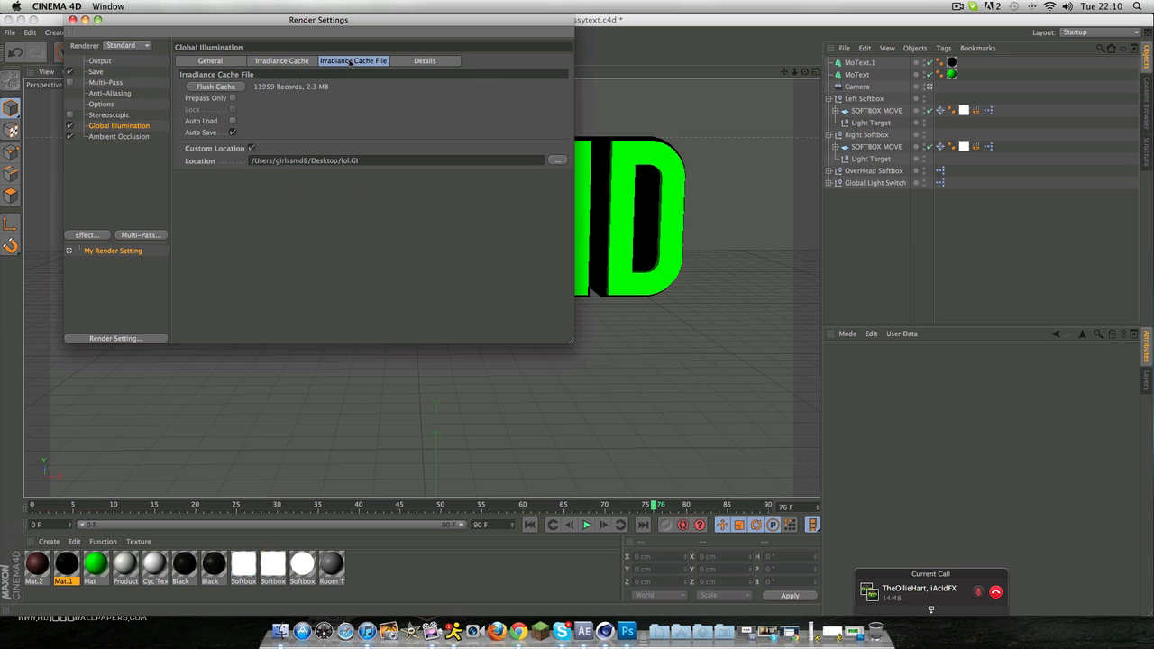
# Step: Set the irradiance cache's custom location to a file named "error" on the Desktop and close the render settings
pyautogui.click(252, 149)
pyautogui.click(252, 149)
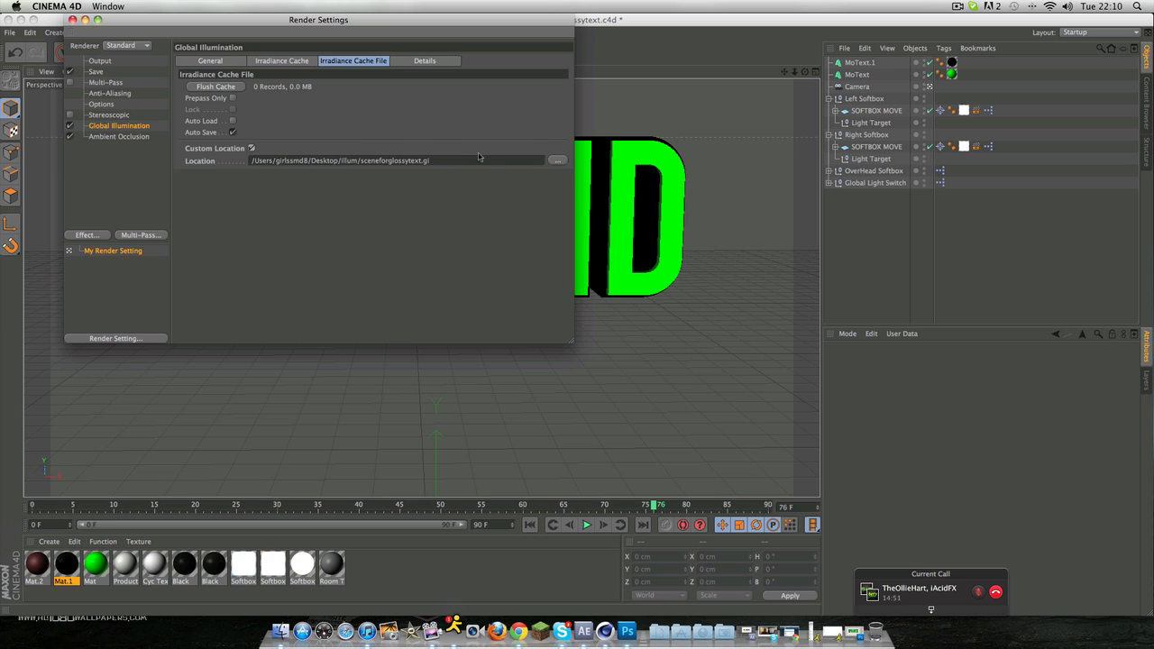
pyautogui.click(558, 160)
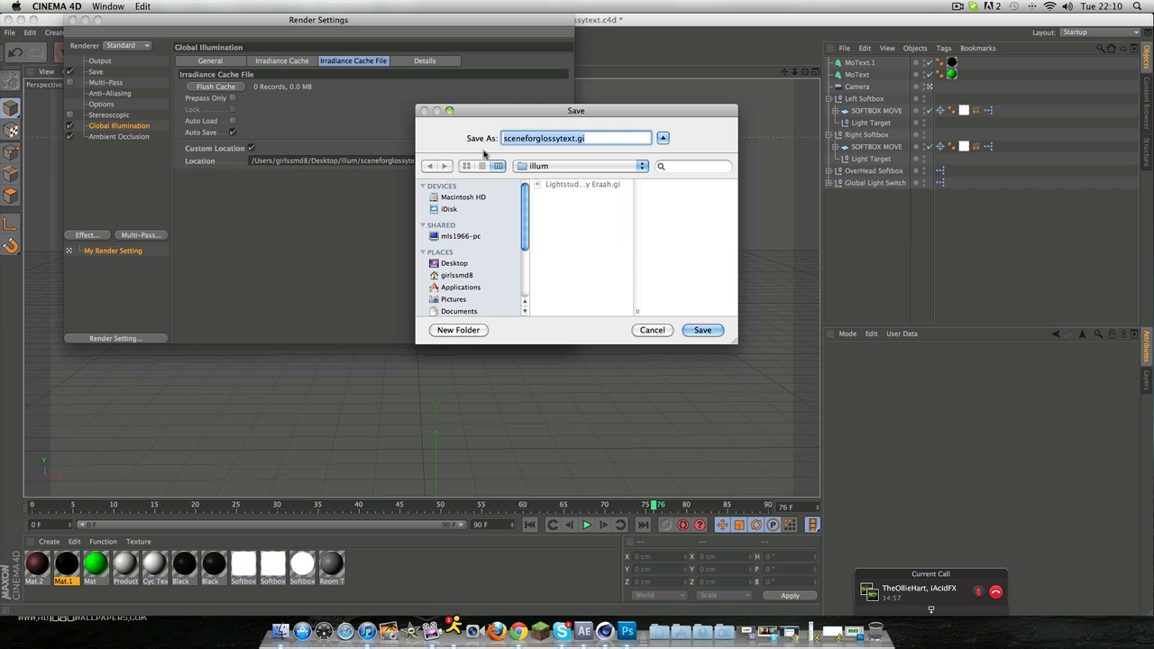
pyautogui.click(453, 264)
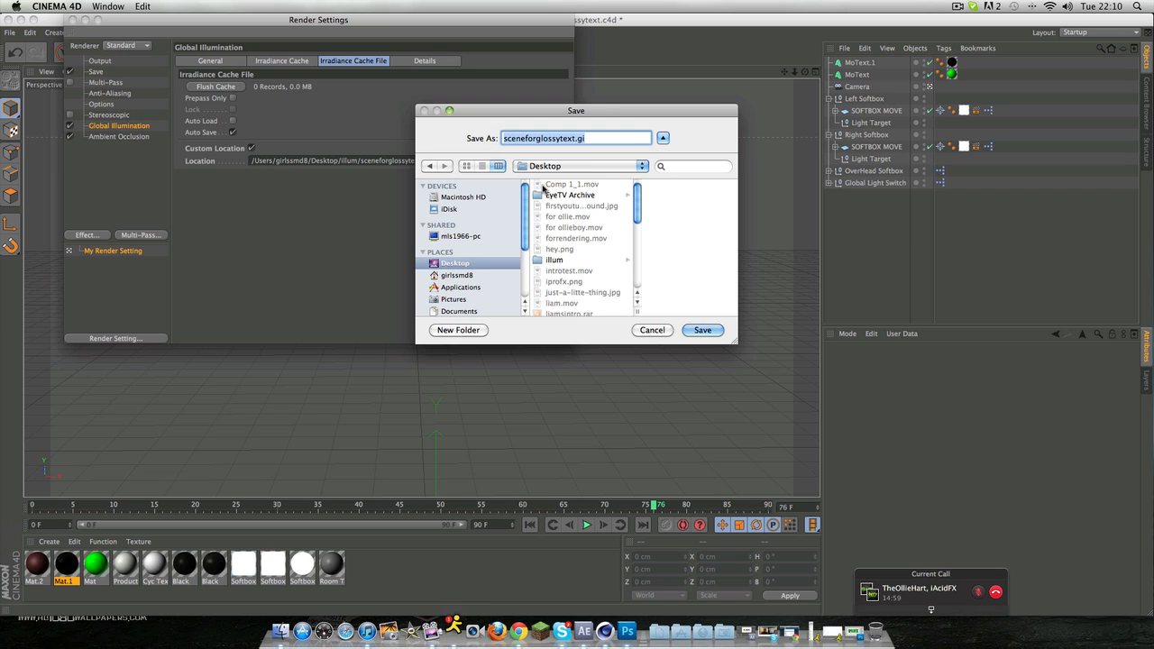
pyautogui.write('e')
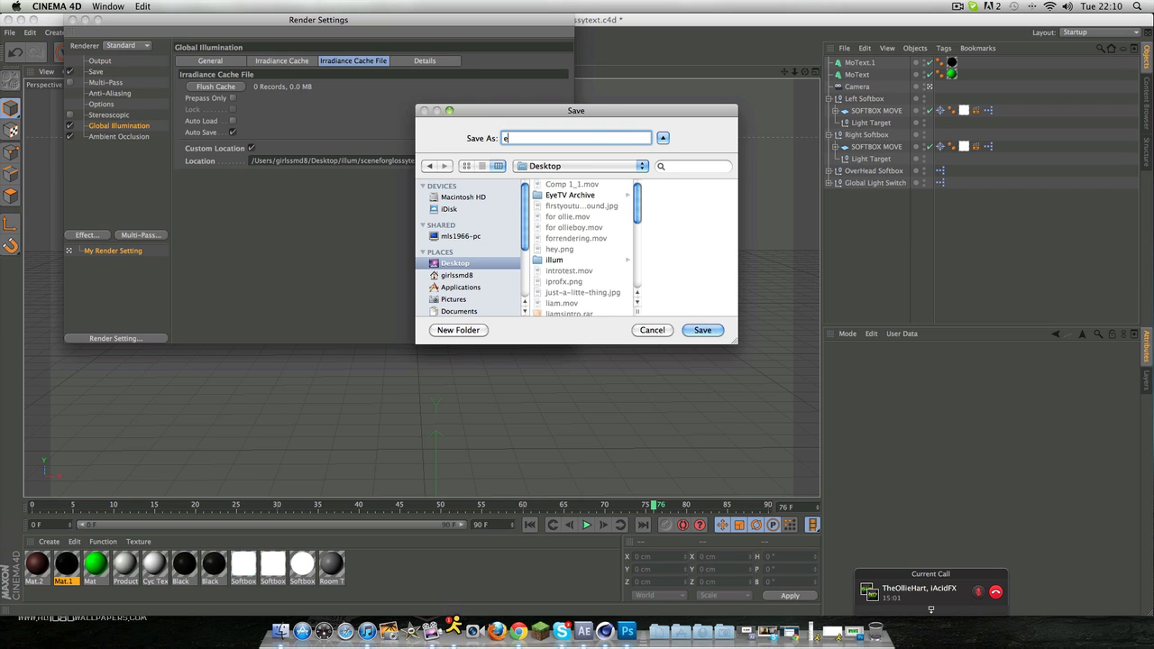
pyautogui.write('rror')
pyautogui.press('Return')
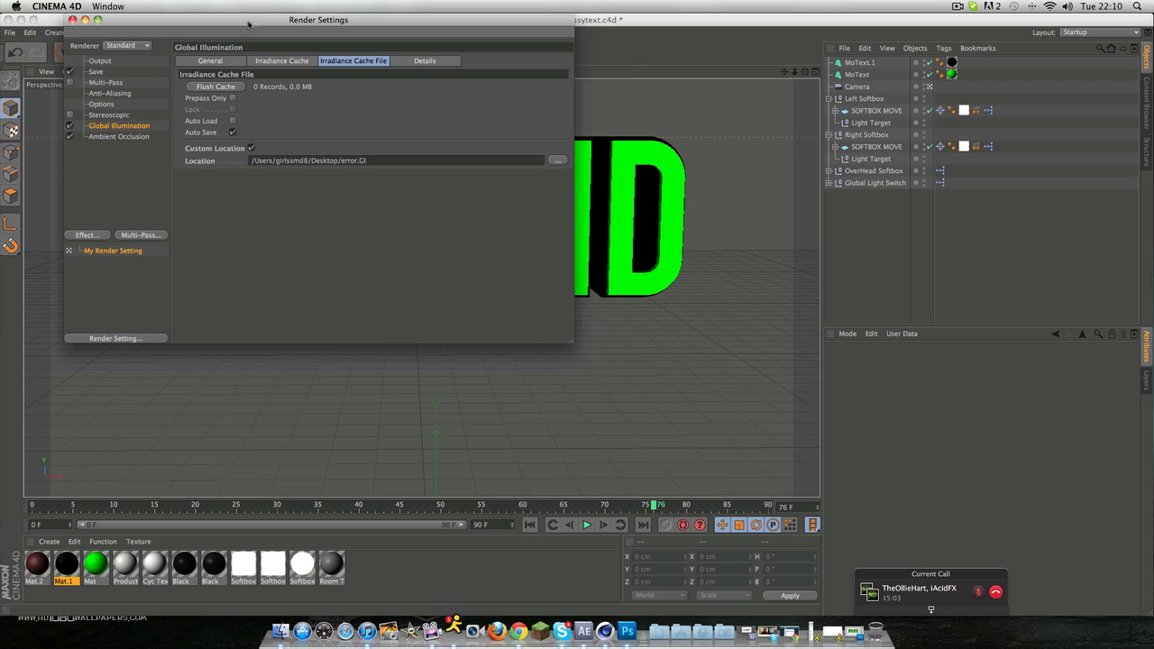
pyautogui.click(73, 19)
# Step: Start another render without overwriting tutorial0076.png, continue past the missing textures, and stop it while it calculates
pyautogui.click(294, 57)
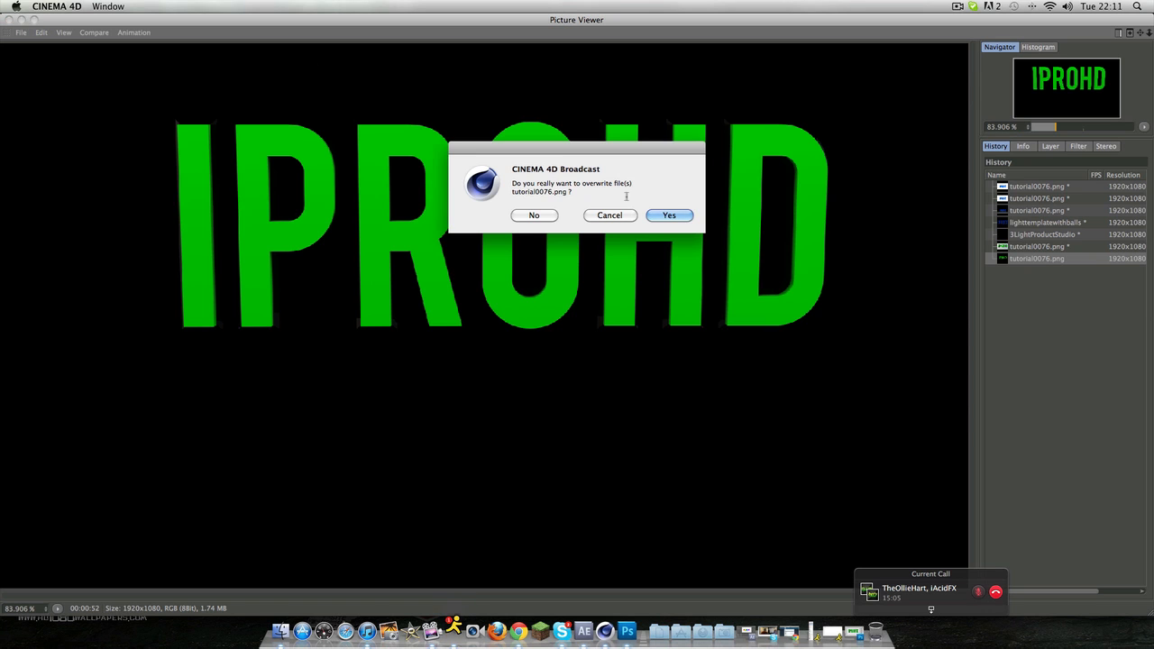
pyautogui.click(537, 217)
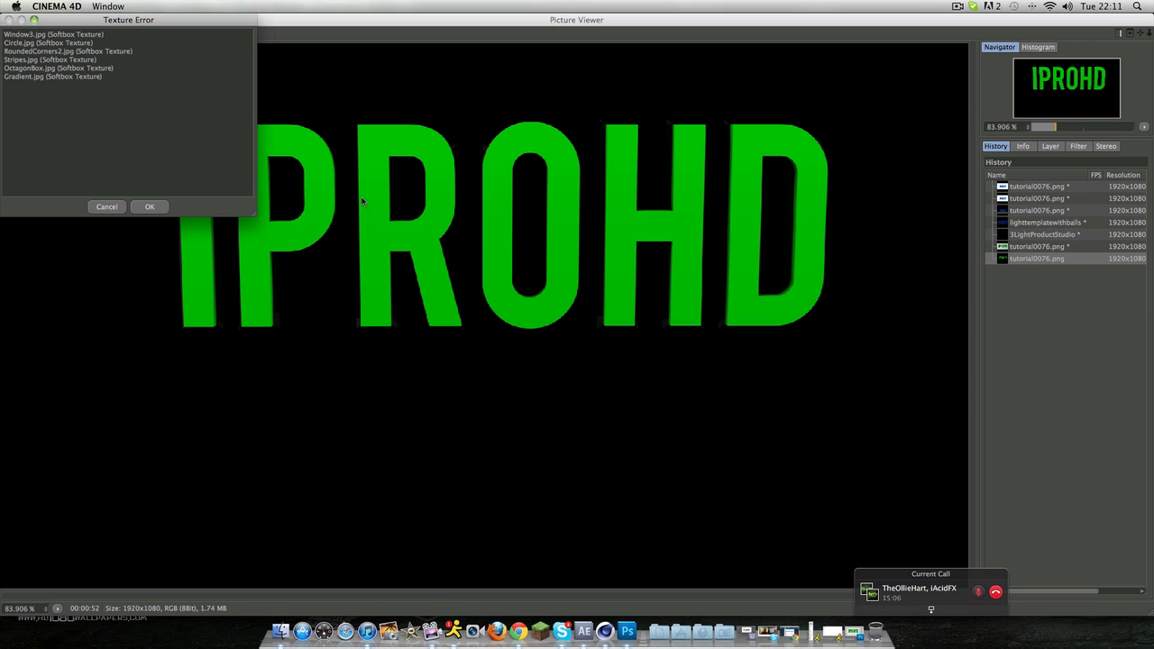
pyautogui.click(153, 207)
pyautogui.click(8, 19)
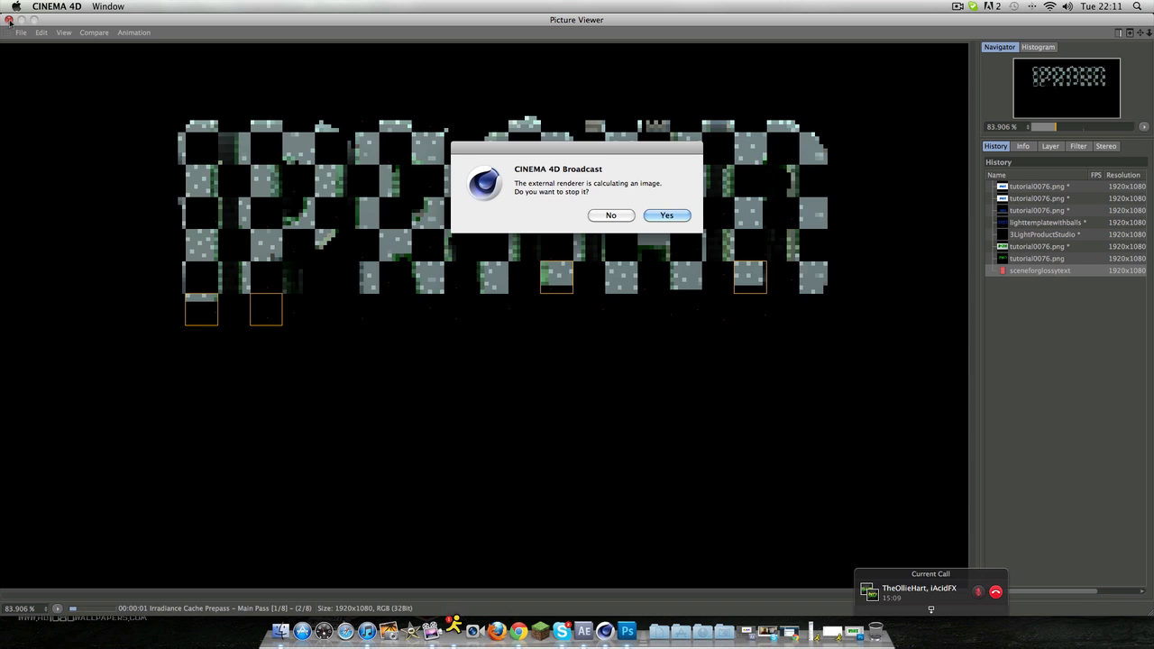
pyautogui.click(664, 218)
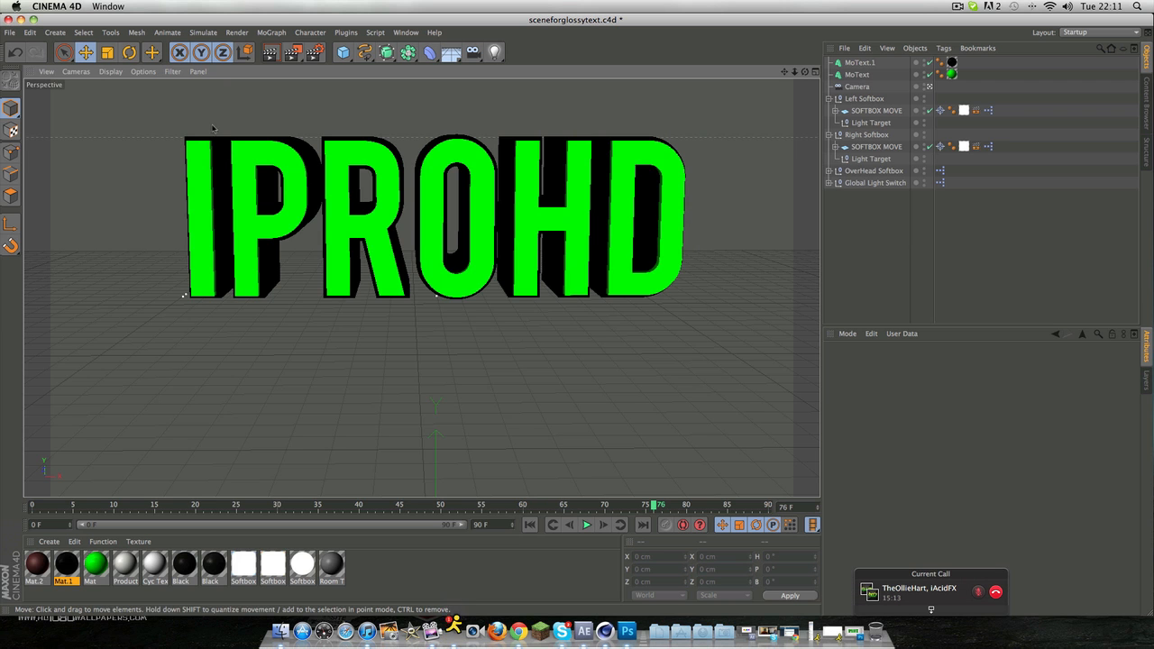
# Step: Switch to Photoshop and open tutorial0076.png from the Desktop, updating the already open document to the changed disk copy
pyautogui.click(621, 537)
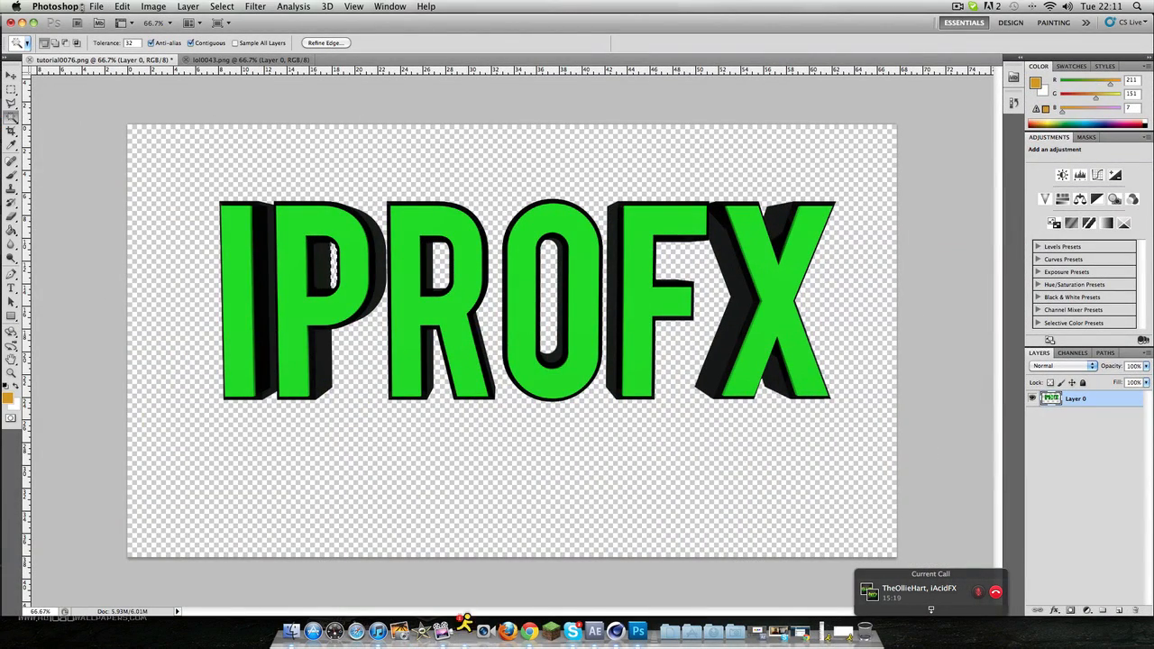
pyautogui.click(95, 7)
pyautogui.click(110, 32)
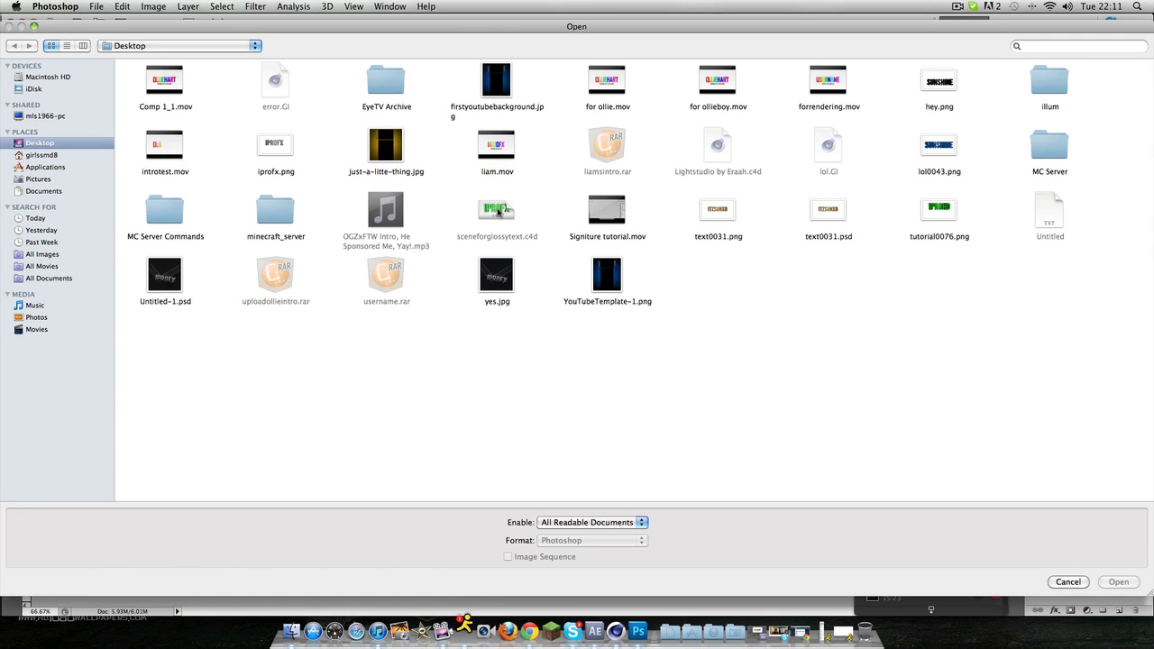
pyautogui.doubleClick(938, 209)
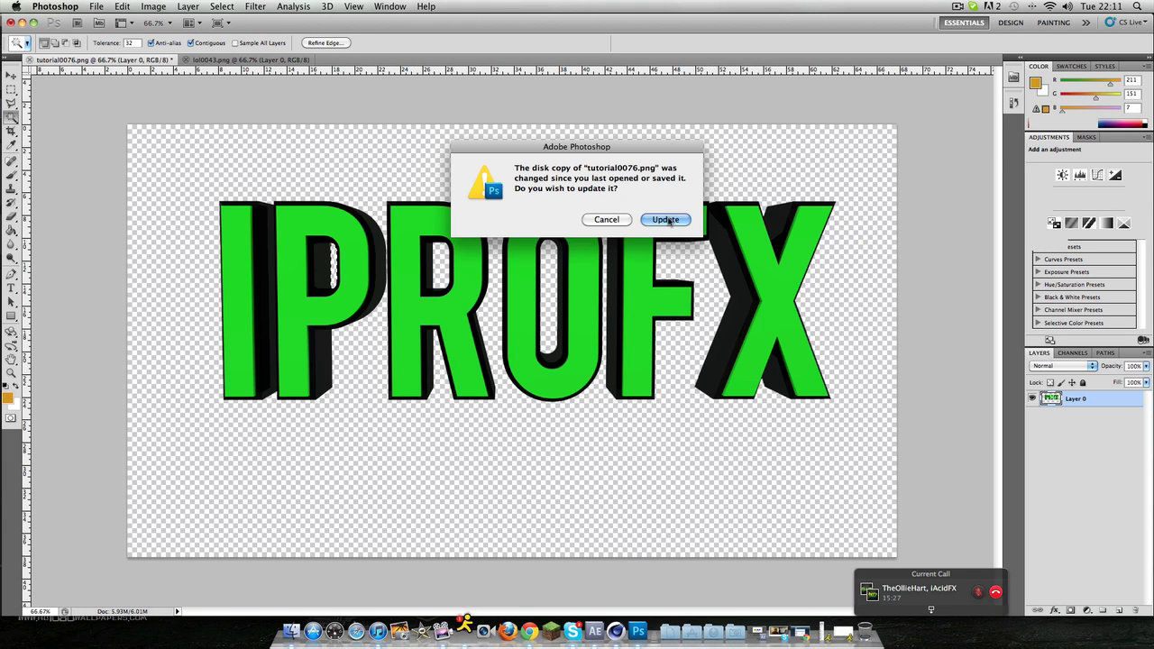
pyautogui.click(668, 221)
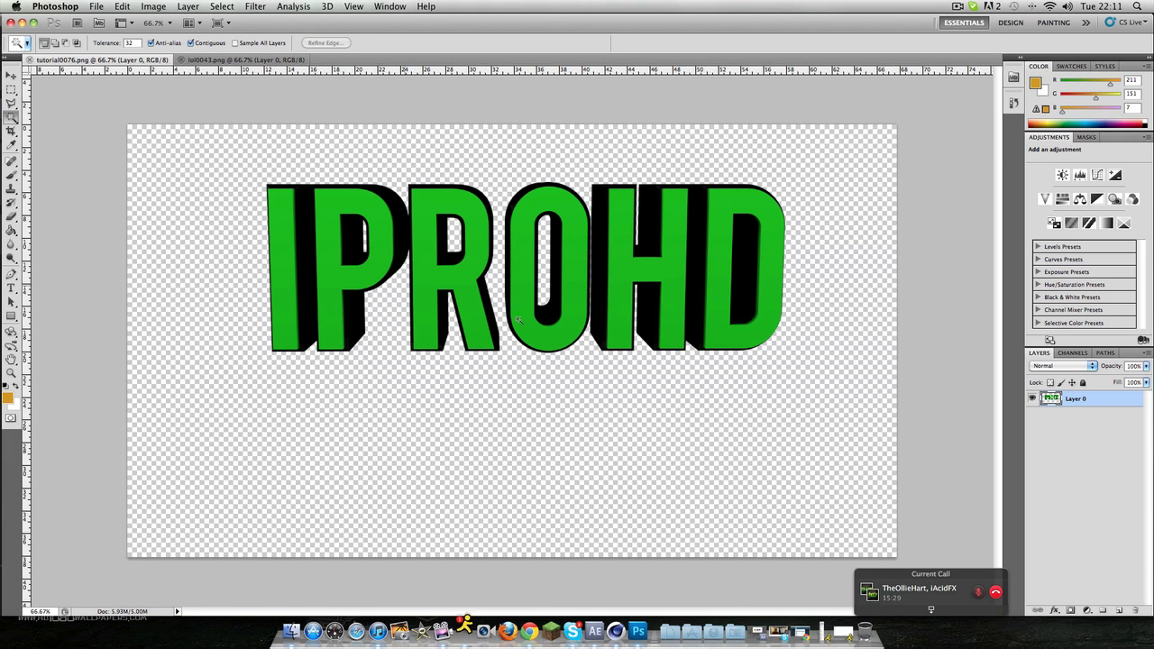
# Step: Compare the iProHD render with the lol0043.png document, and close lol0043.png
pyautogui.click(229, 59)
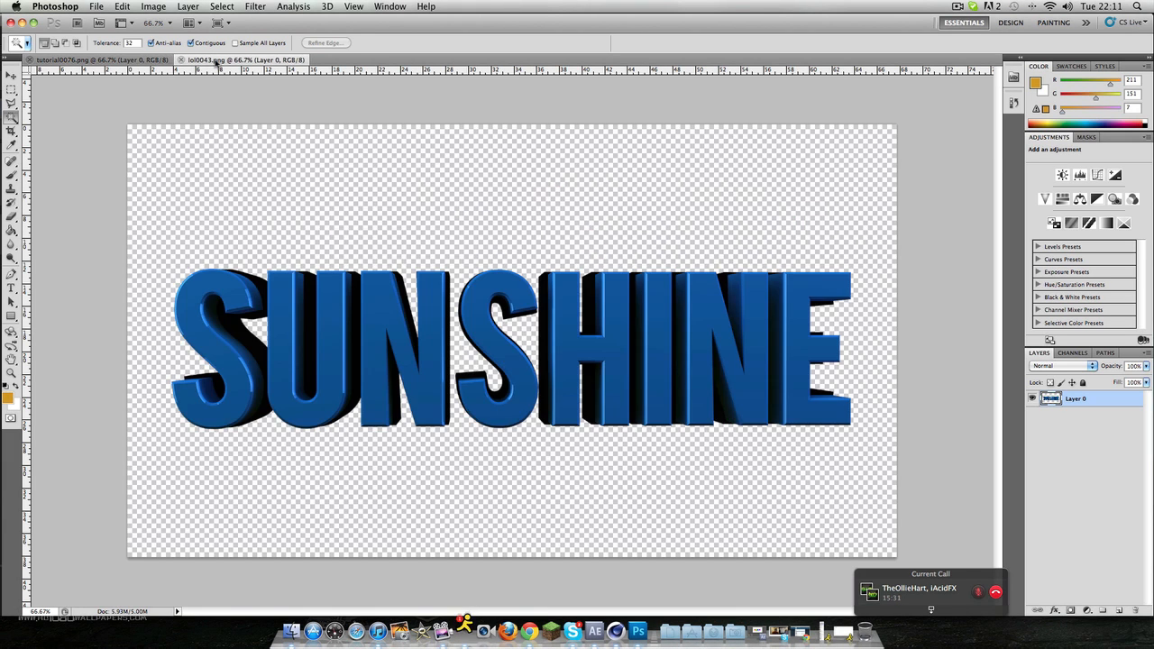
pyautogui.click(131, 60)
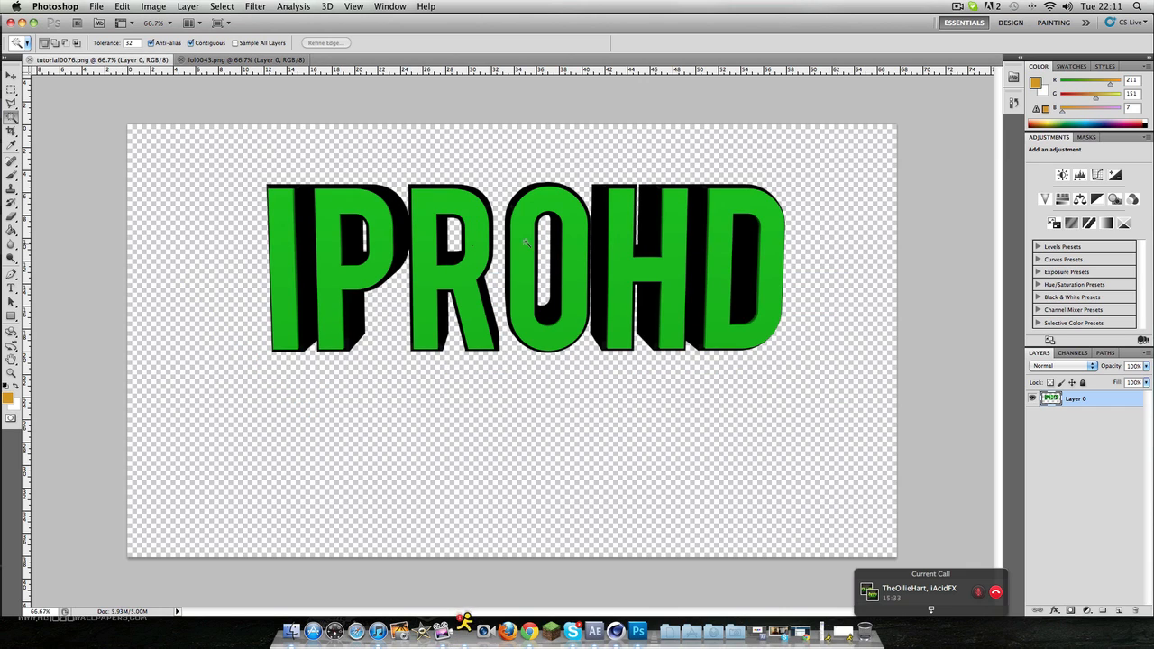
pyautogui.click(192, 61)
pyautogui.click(182, 59)
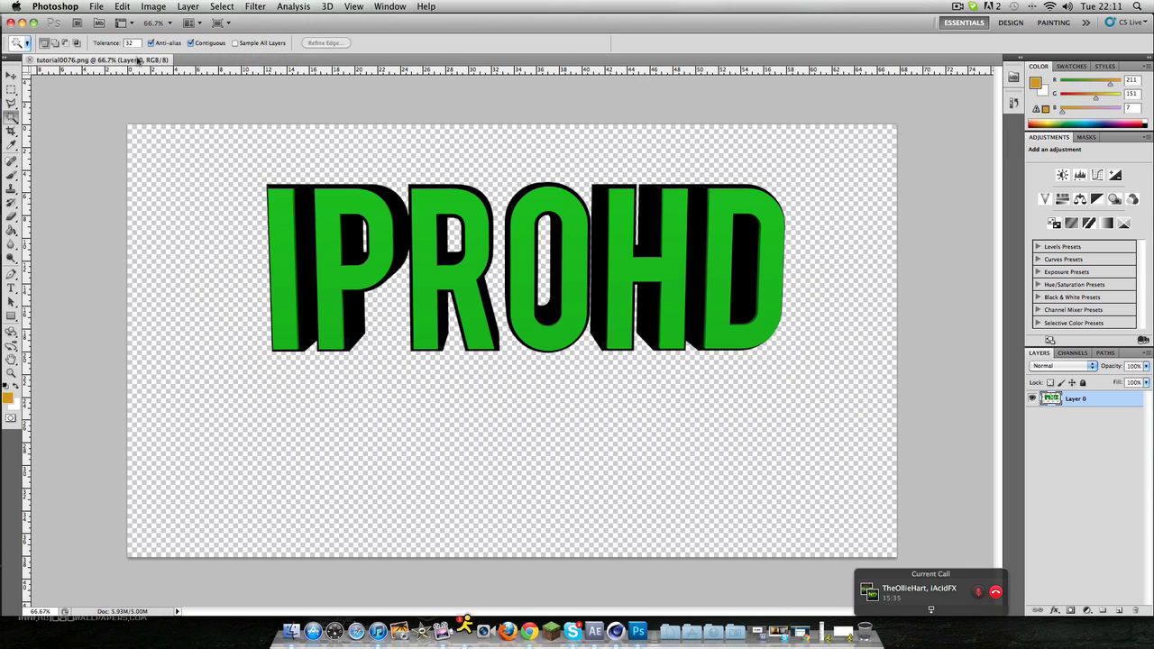